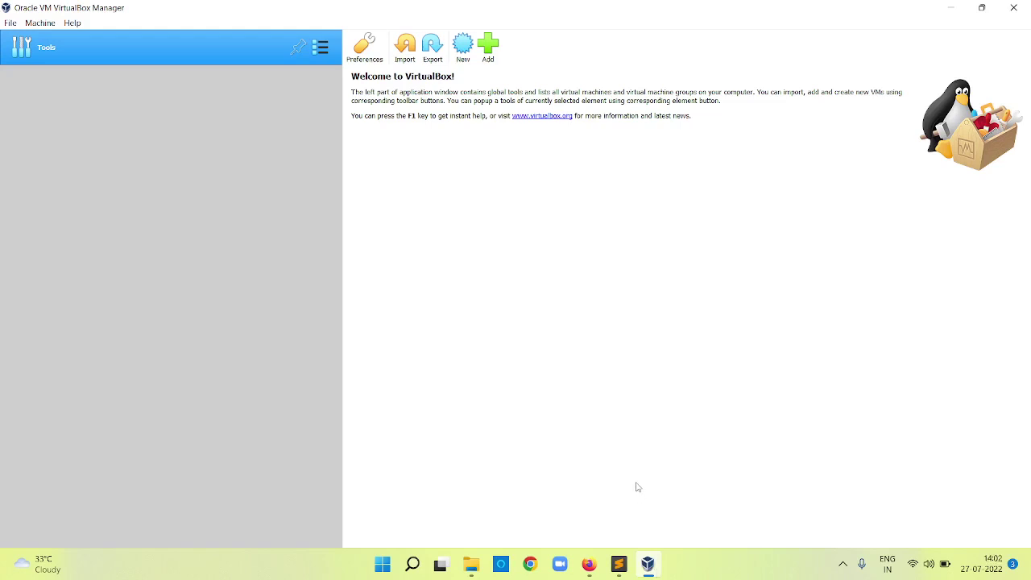
- Switch to Firefox and view the latest products on the DataMaking store page
{"action": "key", "text": "alt+Tab"}
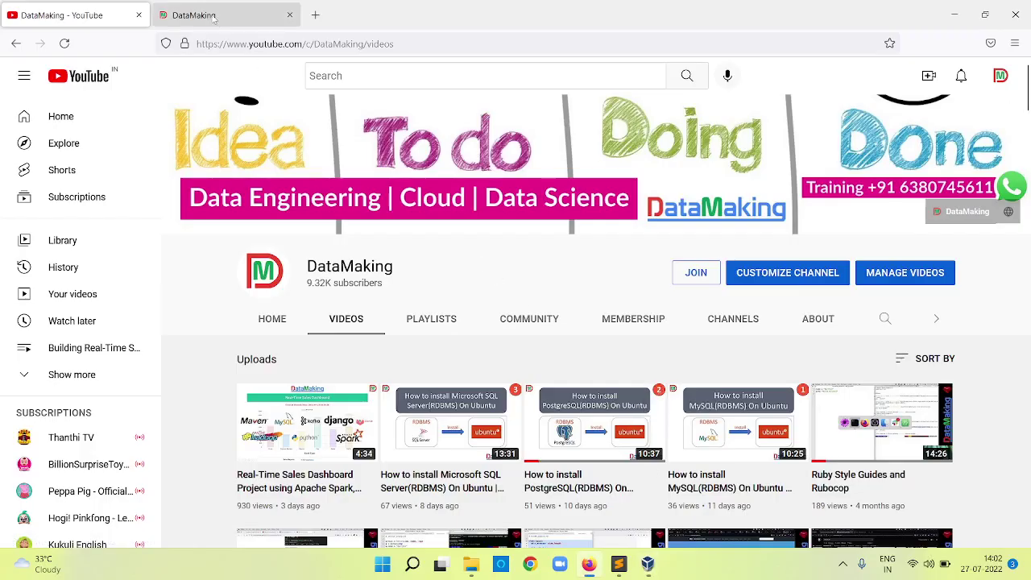
{"action": "left_click", "coordinate": [213, 16]}
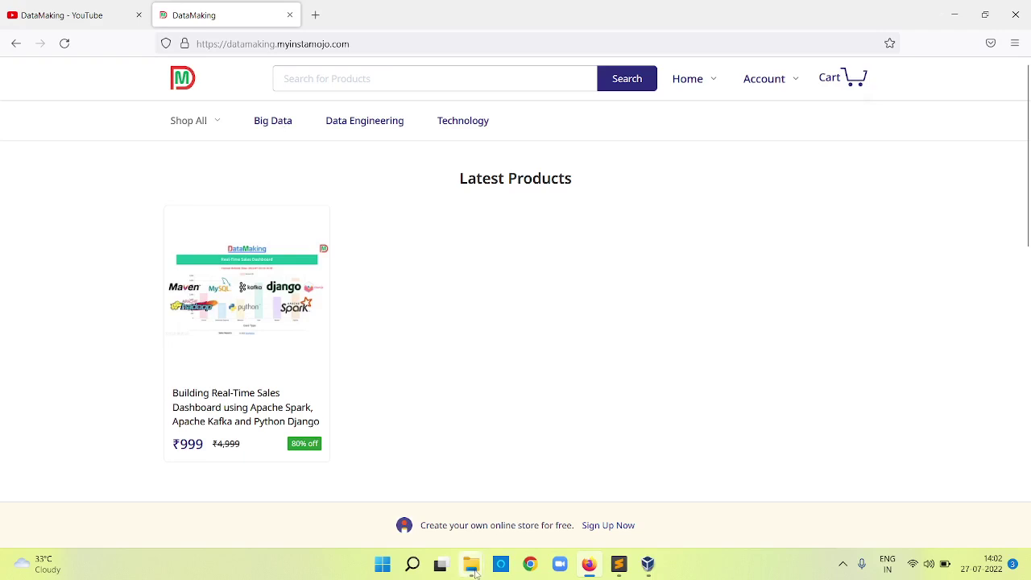
- Switch to File Explorer's course folder and extract course_download.zip there with 7-Zip
{"action": "mouse_move", "coordinate": [471, 564]}
{"action": "left_click", "coordinate": [482, 489]}
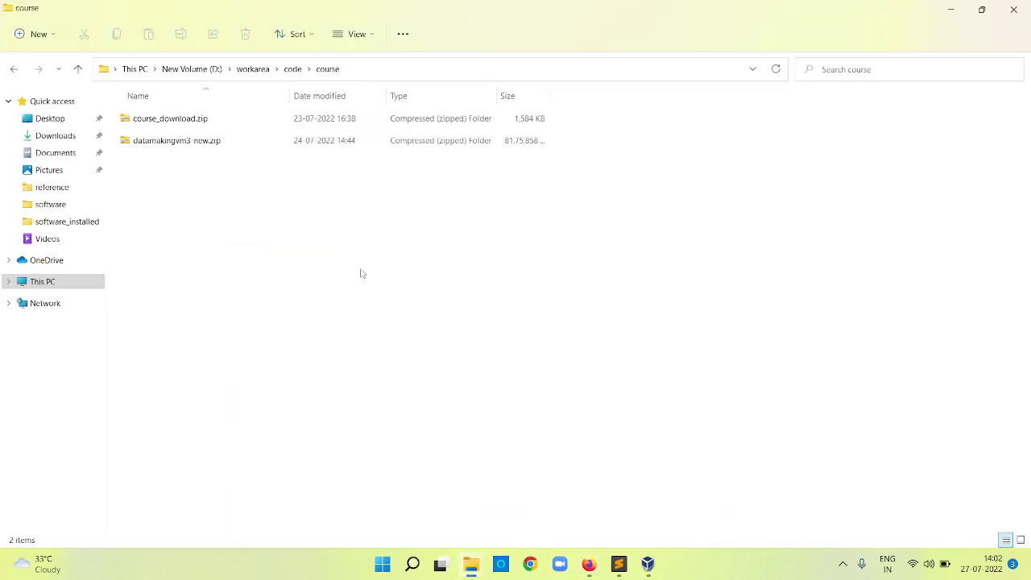
{"action": "left_click", "coordinate": [191, 121]}
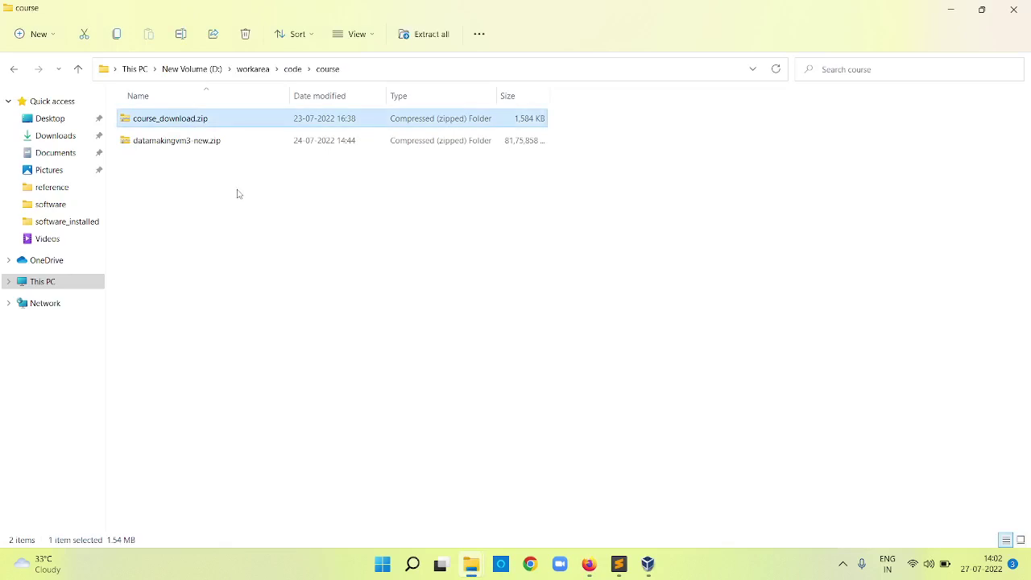
{"action": "left_click", "coordinate": [203, 151]}
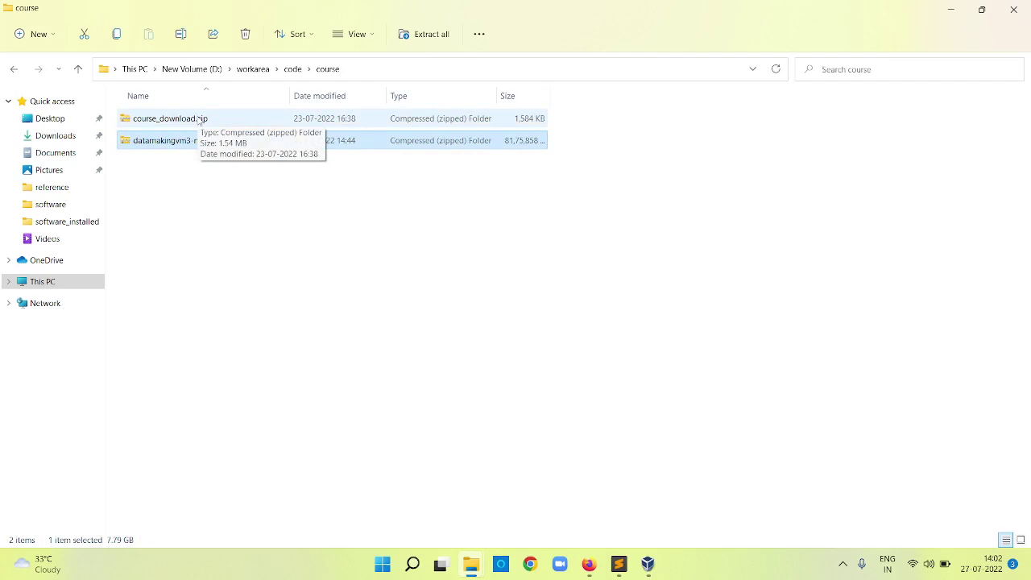
{"action": "left_click", "coordinate": [200, 120]}
{"action": "right_click", "coordinate": [202, 119]}
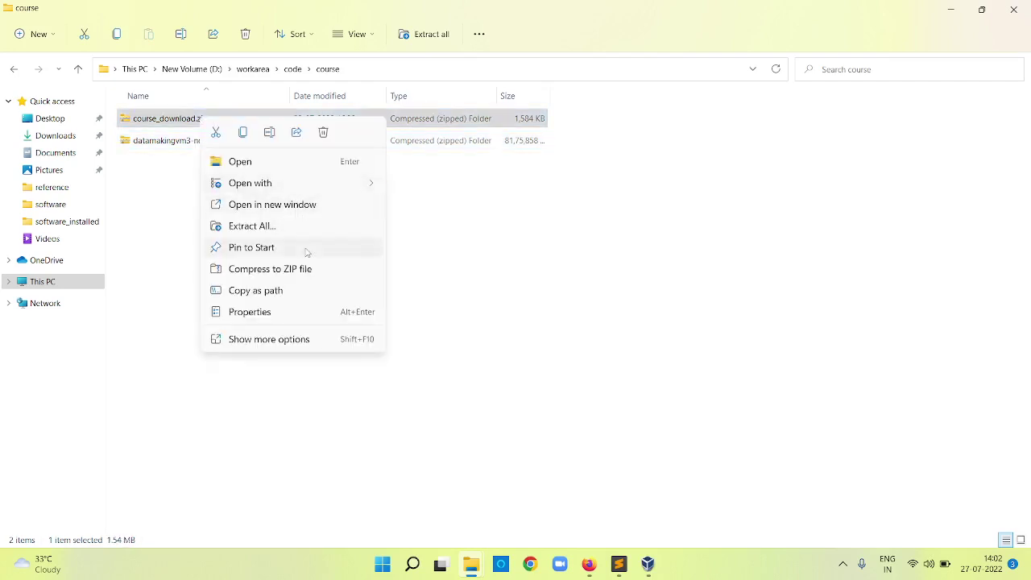
{"action": "left_click", "coordinate": [300, 344]}
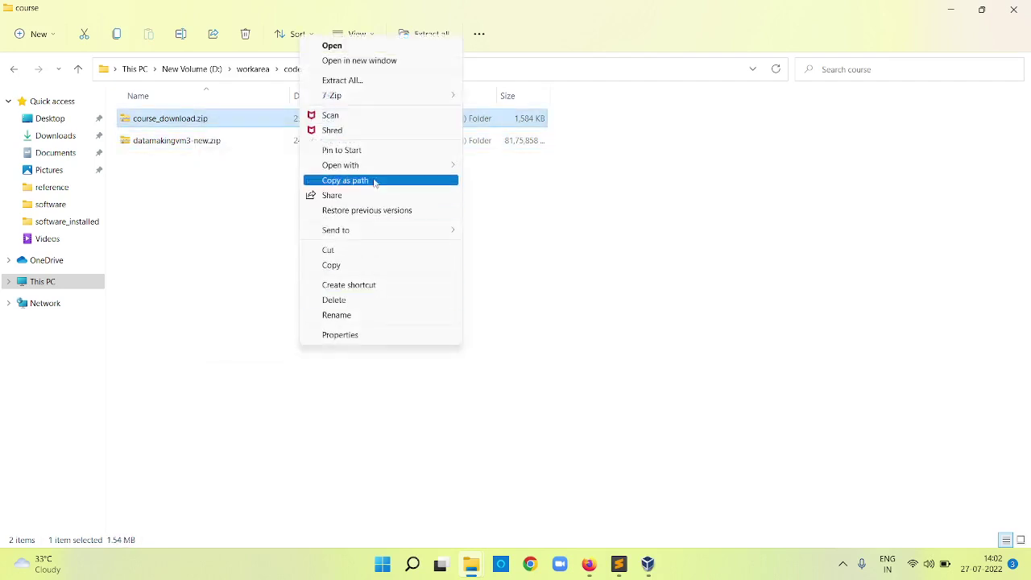
{"action": "mouse_move", "coordinate": [398, 96]}
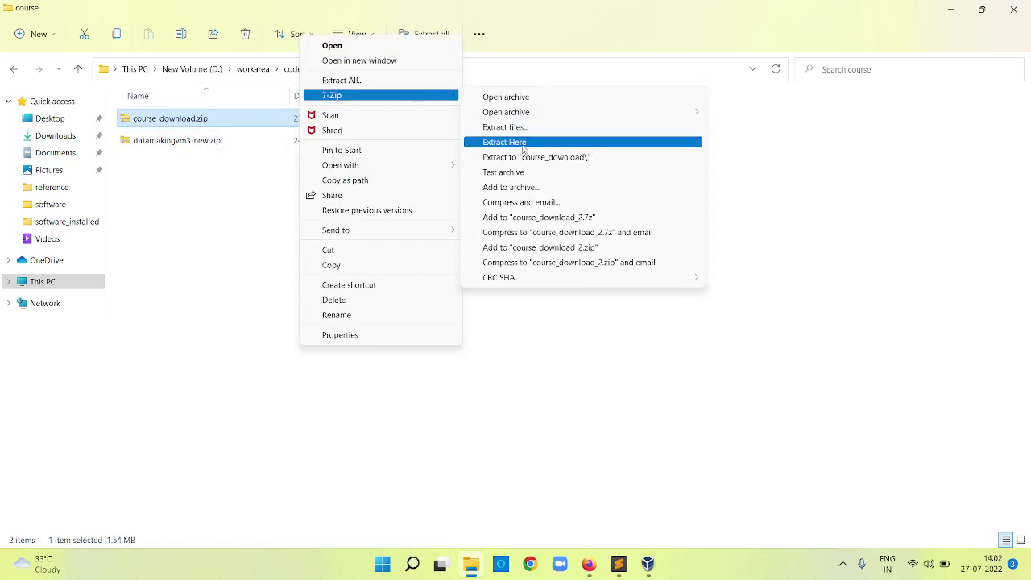
{"action": "left_click", "coordinate": [524, 149]}
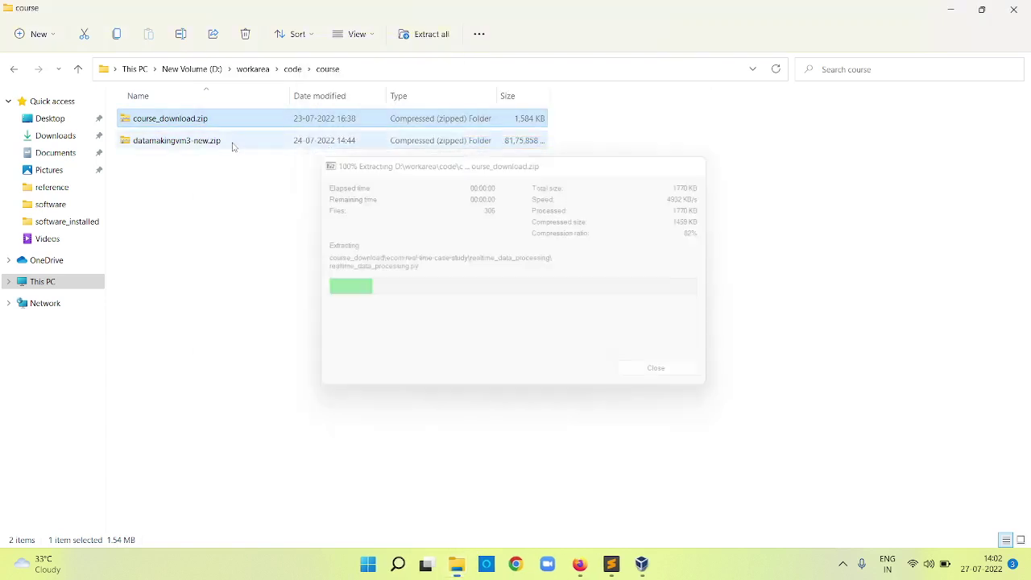
- Open the docs folder of ecom-real-time-case-study inside course_download and widen the Name column to fit the full file names
{"action": "double_click", "coordinate": [185, 120]}
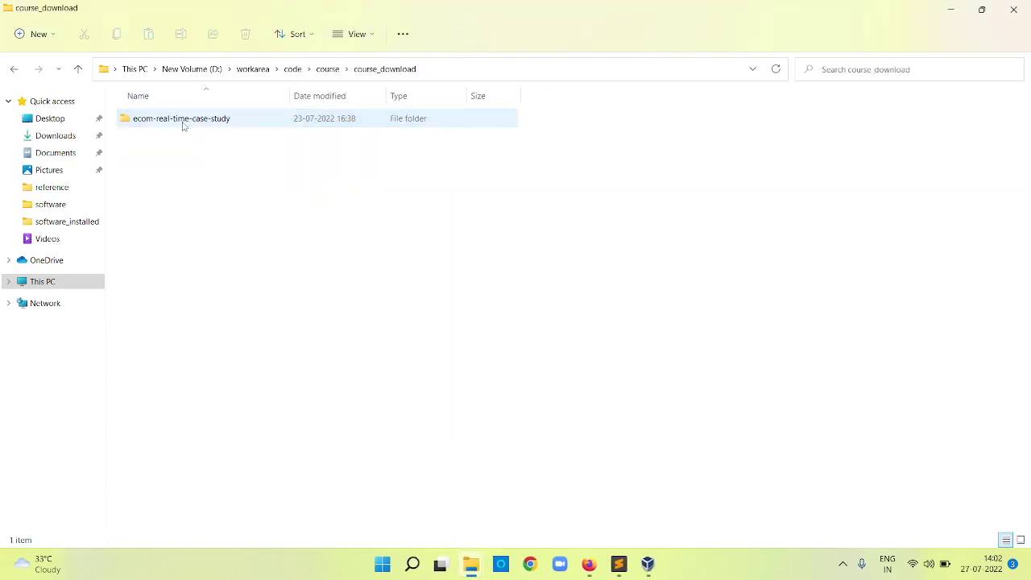
{"action": "left_click", "coordinate": [179, 122]}
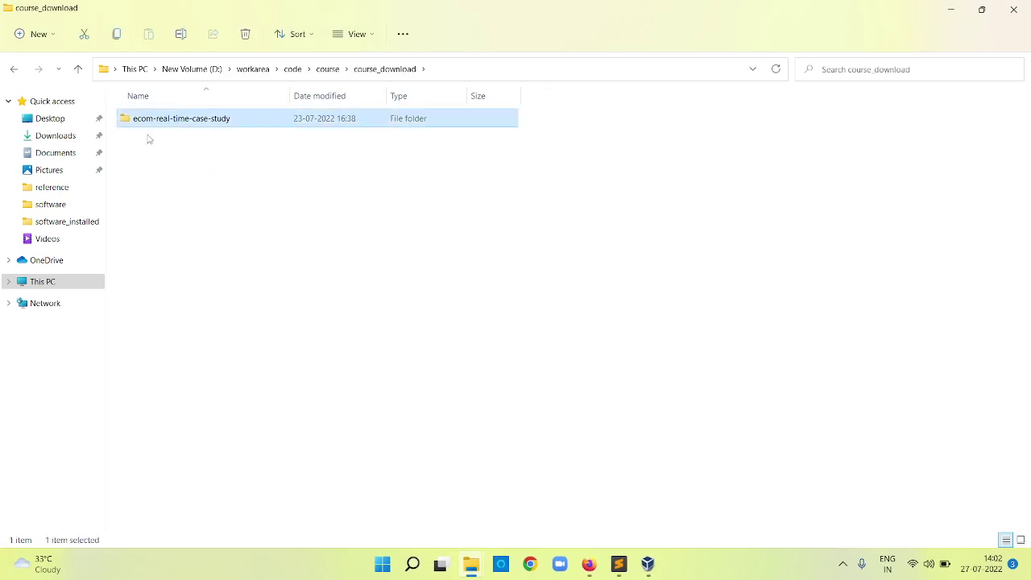
{"action": "double_click", "coordinate": [201, 122]}
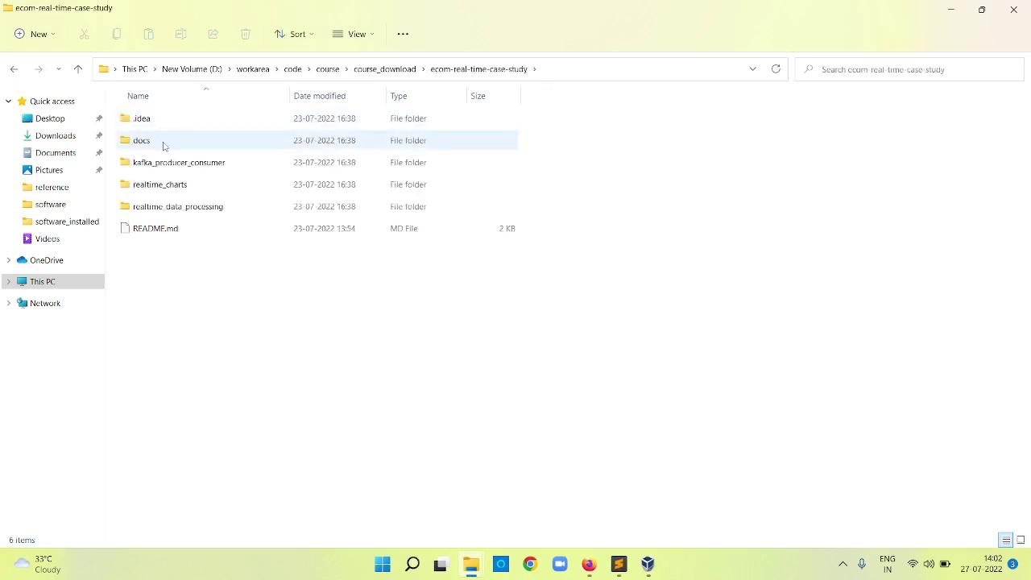
{"action": "double_click", "coordinate": [163, 144]}
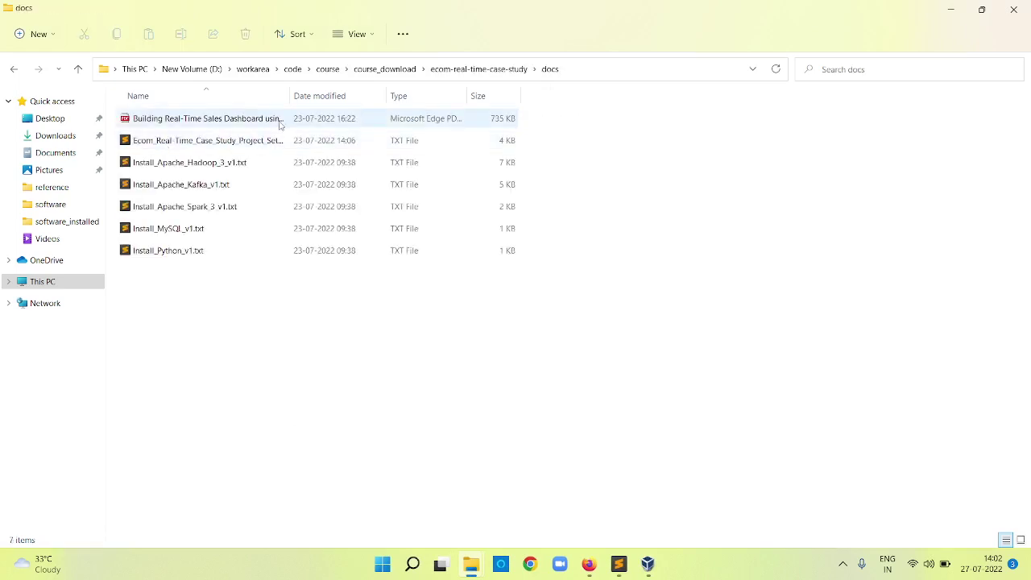
{"action": "double_click", "coordinate": [290, 98]}
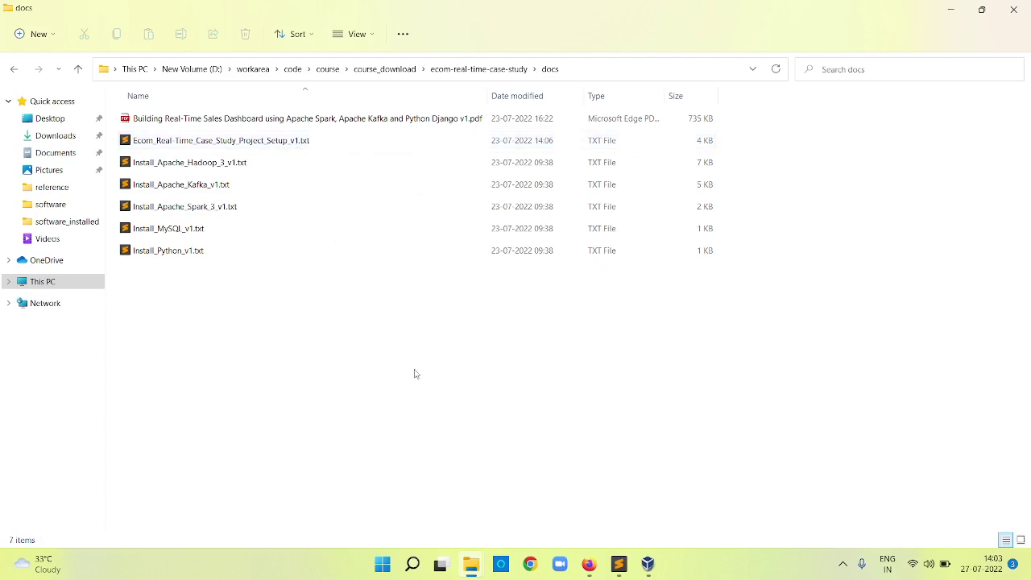
- Return to the course folder and extract datamakingvm3-new.zip there with 7-Zip
{"action": "left_click", "coordinate": [327, 68]}
{"action": "left_click", "coordinate": [206, 169]}
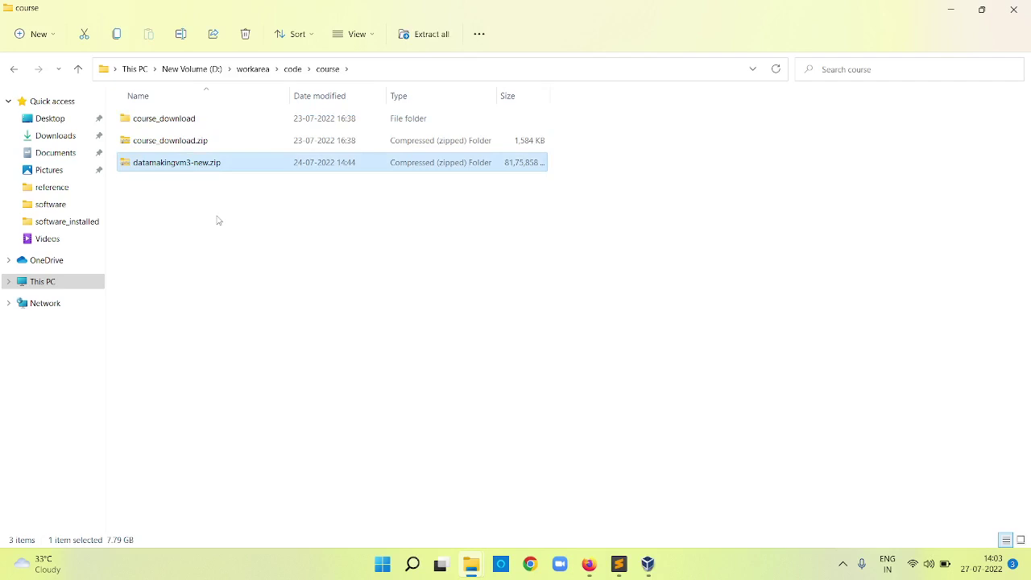
{"action": "right_click", "coordinate": [204, 167]}
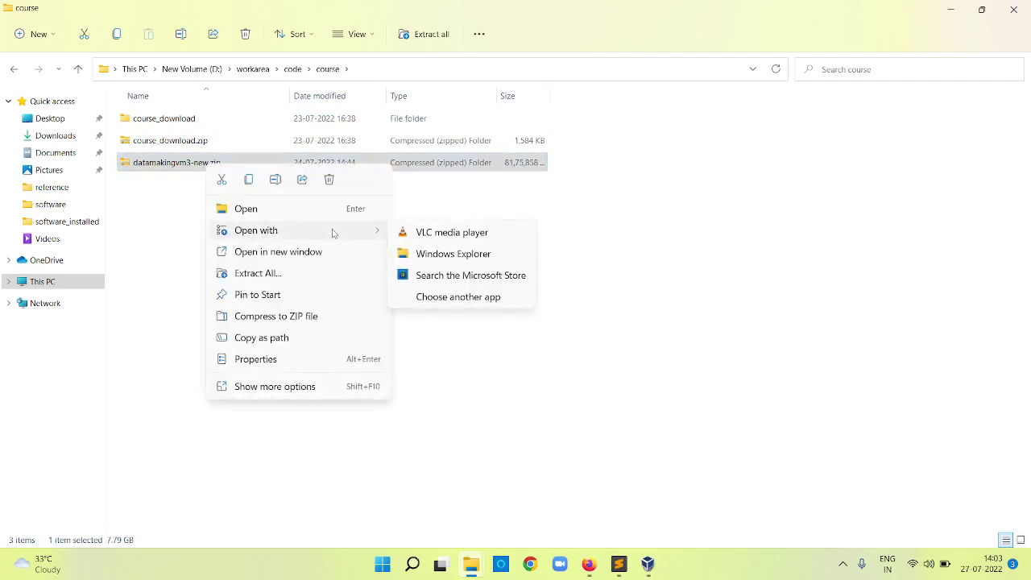
{"action": "left_click", "coordinate": [302, 387]}
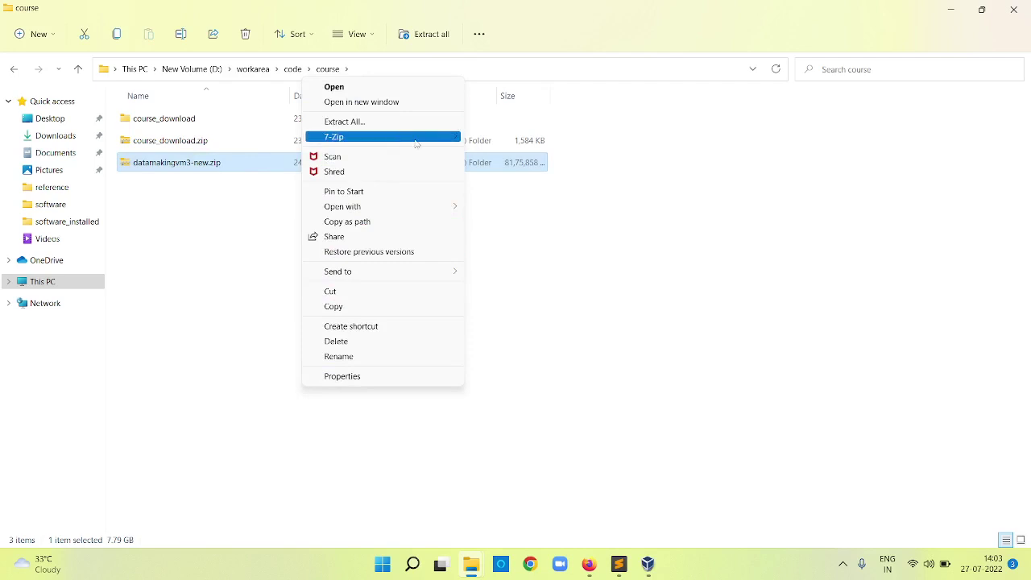
{"action": "mouse_move", "coordinate": [387, 137]}
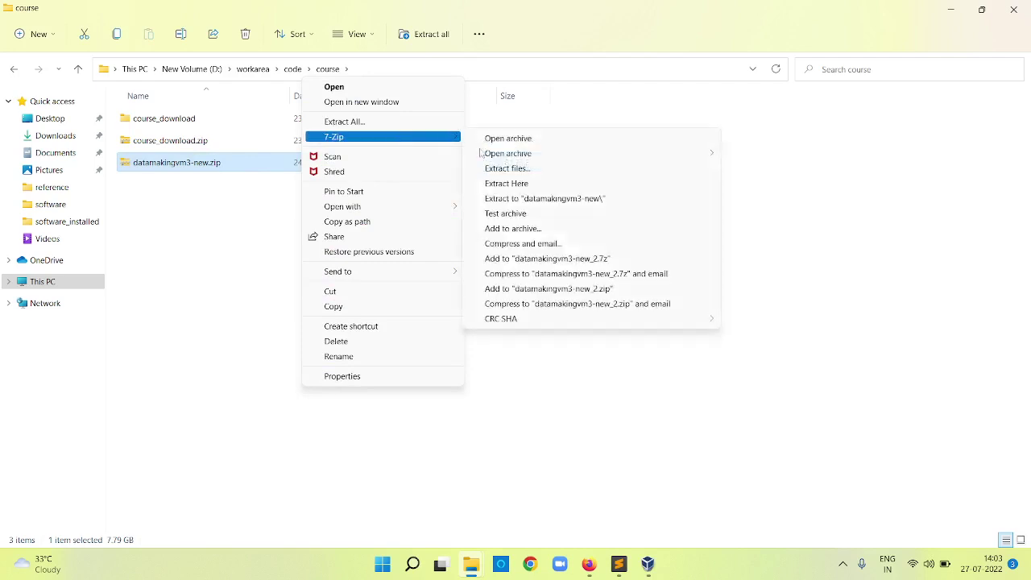
{"action": "left_click", "coordinate": [530, 183]}
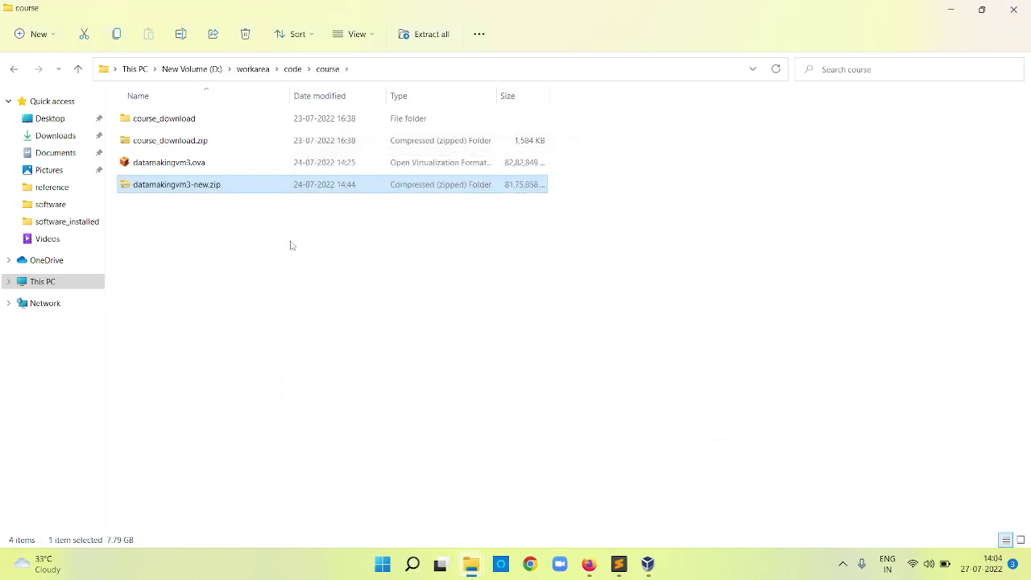
{"action": "left_click", "coordinate": [214, 163]}
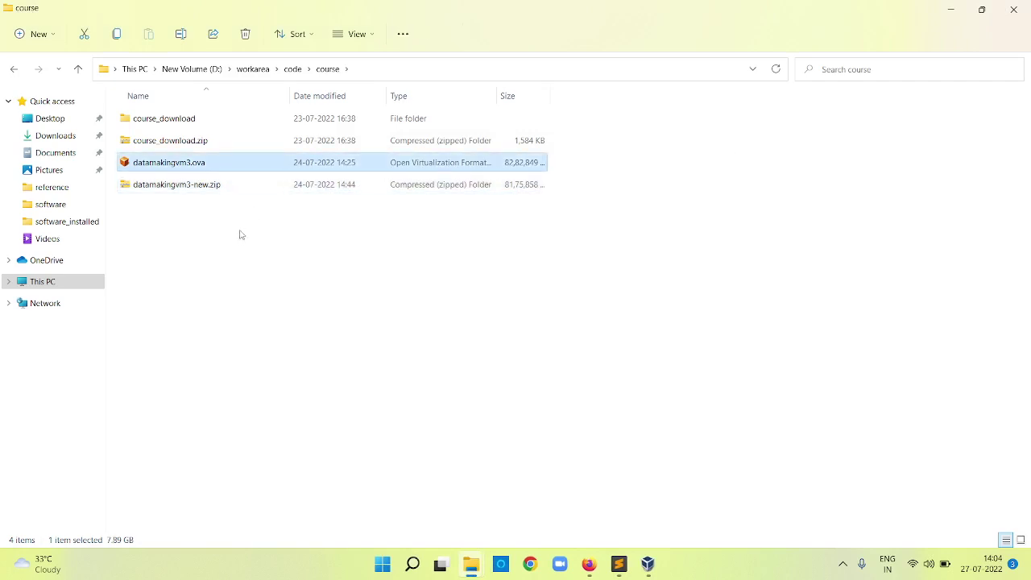
{"action": "left_click", "coordinate": [198, 186]}
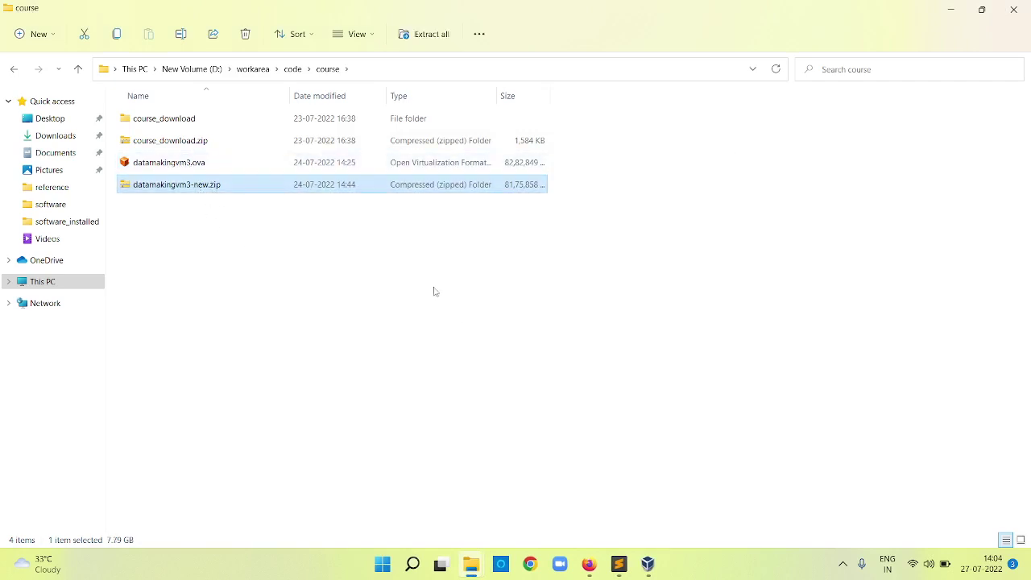
- Switch to VirtualBox and start importing a virtual appliance with Local File System as the source
{"action": "left_click", "coordinate": [648, 564]}
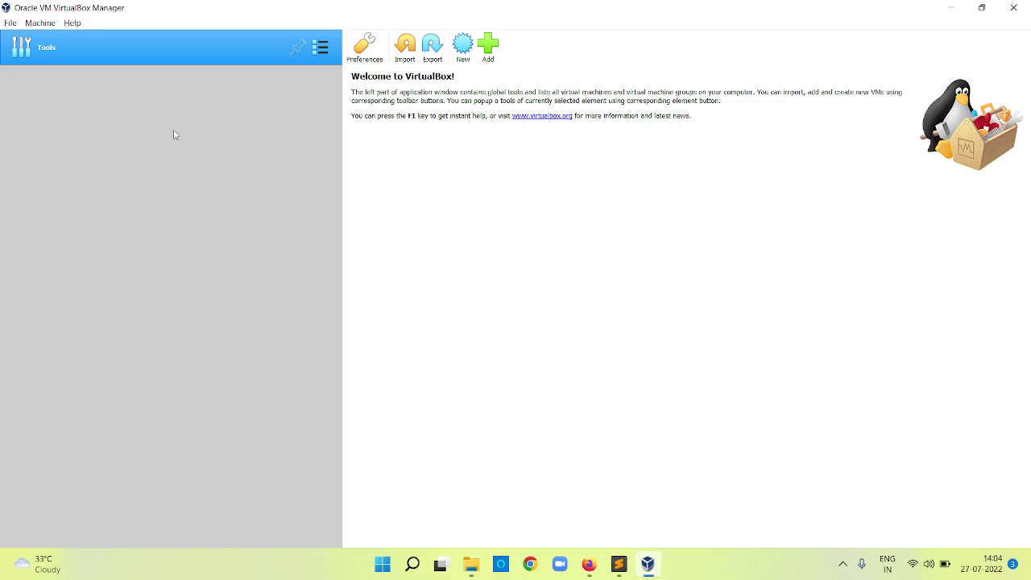
{"action": "left_click", "coordinate": [11, 24]}
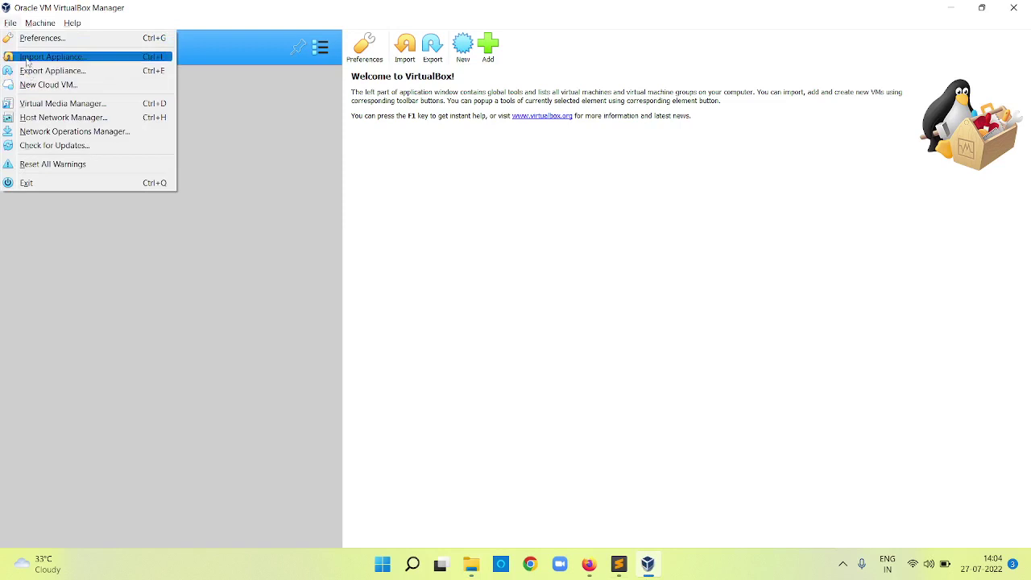
{"action": "left_click", "coordinate": [28, 58]}
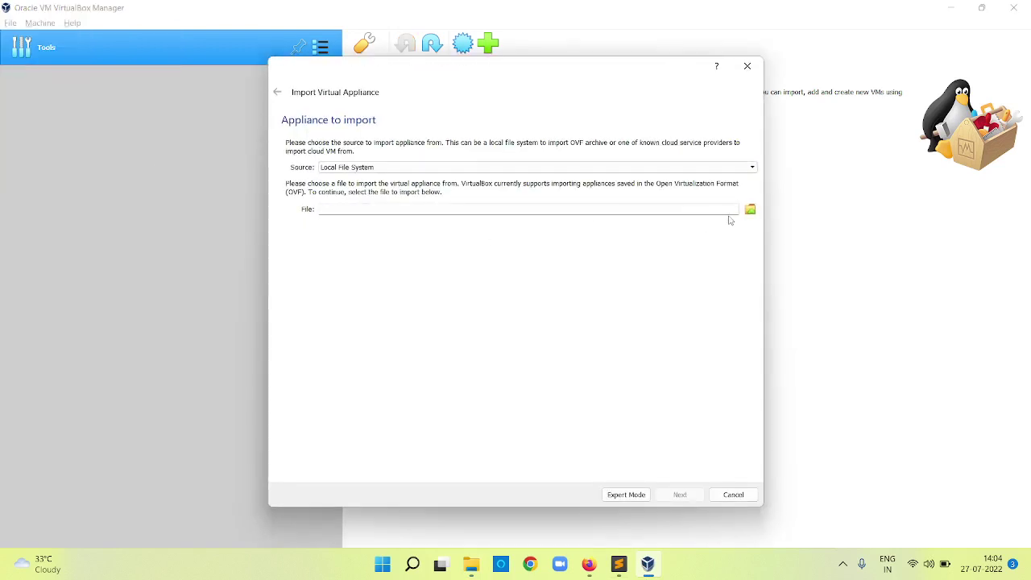
{"action": "left_click", "coordinate": [698, 172]}
{"action": "left_click", "coordinate": [698, 171]}
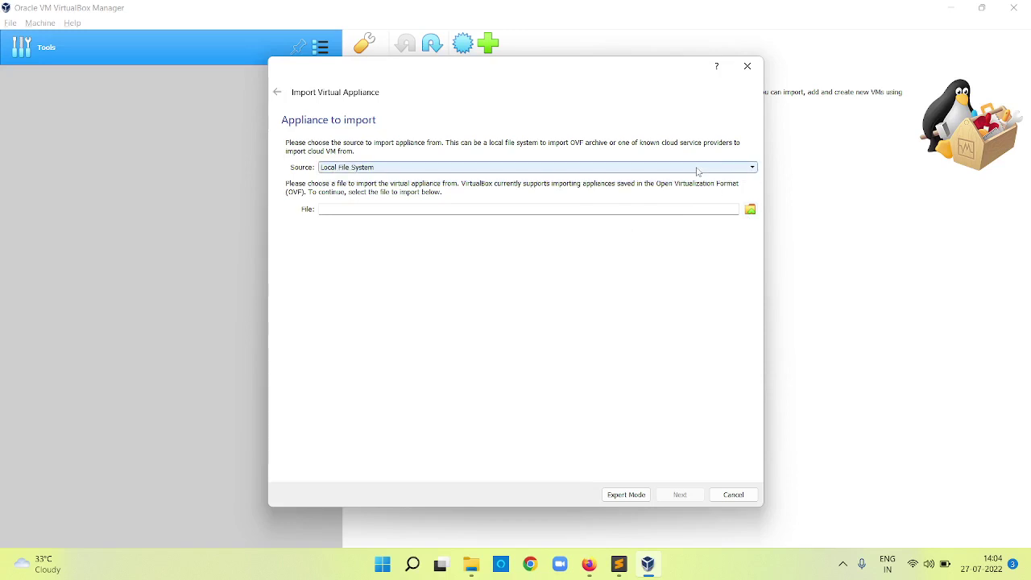
- Choose datamakingvm3.ova from D:\workarea\code\course as the file to import and continue to the appliance settings
{"action": "left_click", "coordinate": [749, 210]}
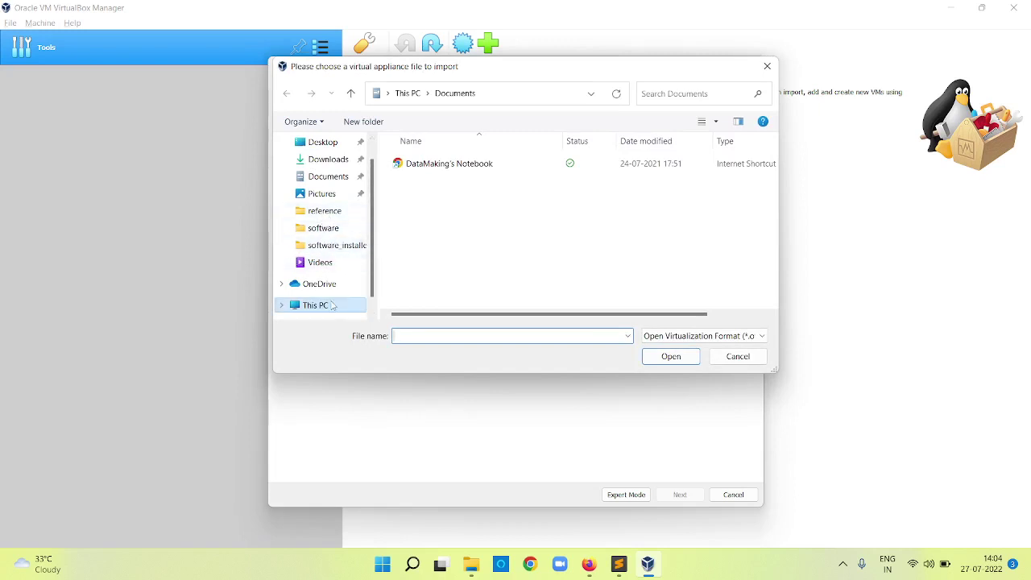
{"action": "left_click", "coordinate": [331, 305]}
{"action": "left_click_drag", "start_coordinate": [769, 202], "coordinate": [764, 295]}
{"action": "double_click", "coordinate": [459, 295]}
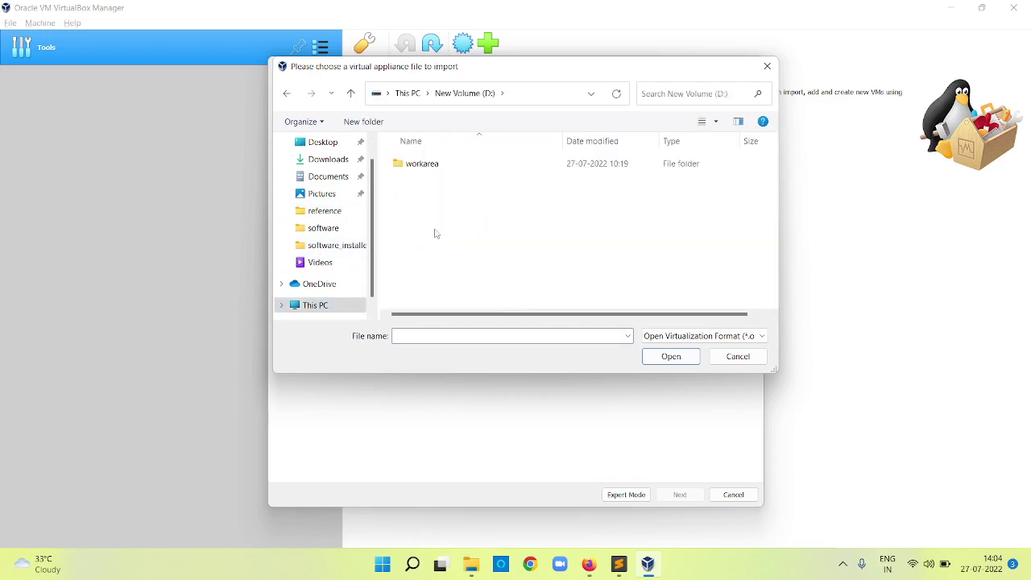
{"action": "double_click", "coordinate": [427, 164]}
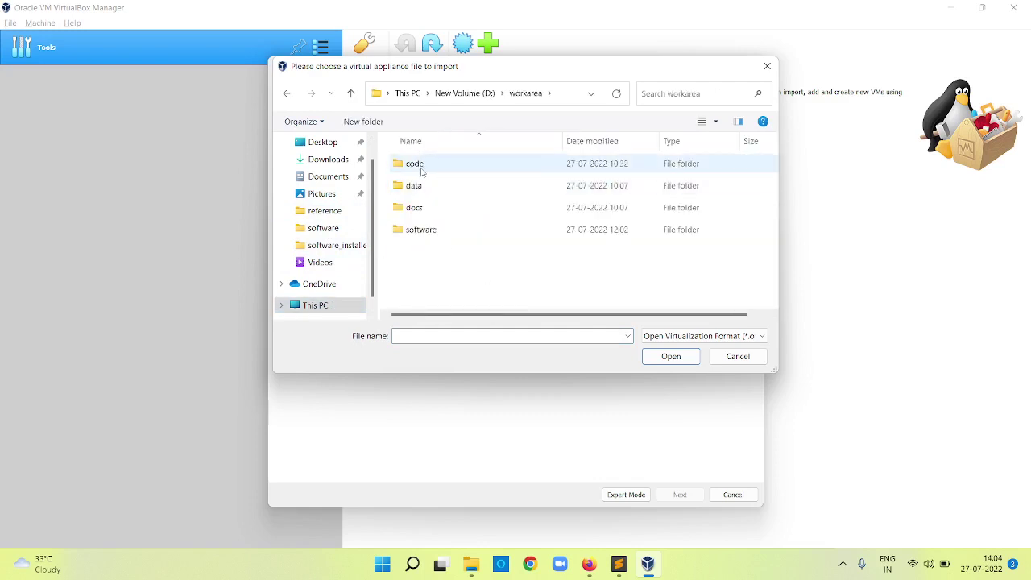
{"action": "double_click", "coordinate": [420, 170]}
{"action": "double_click", "coordinate": [420, 168]}
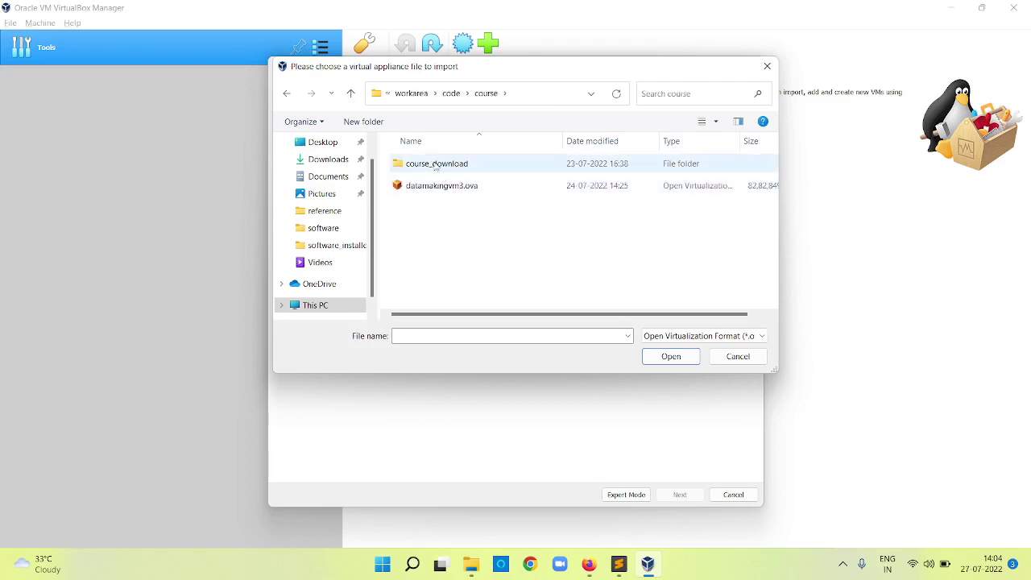
{"action": "left_click", "coordinate": [442, 186]}
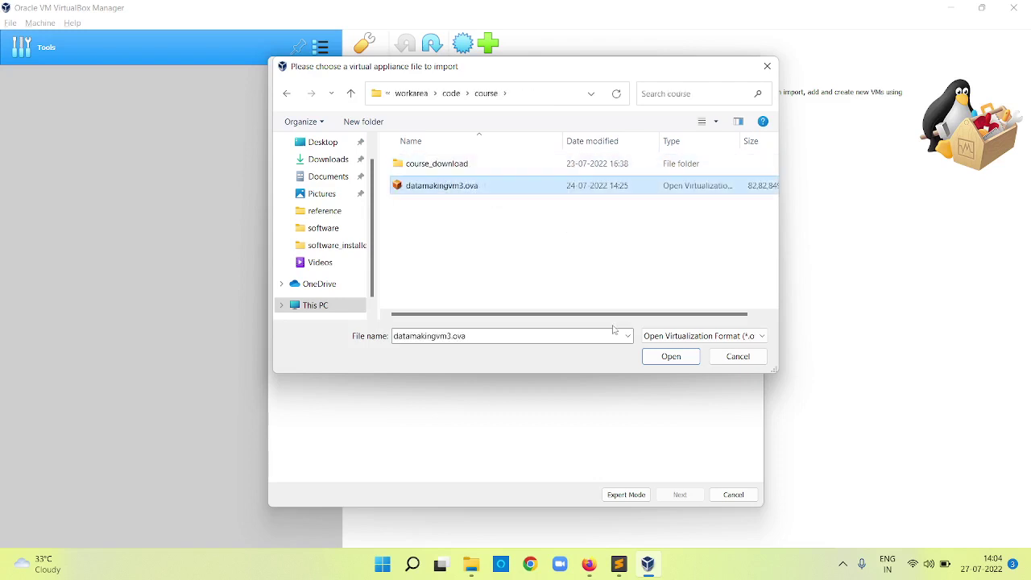
{"action": "left_click", "coordinate": [671, 357]}
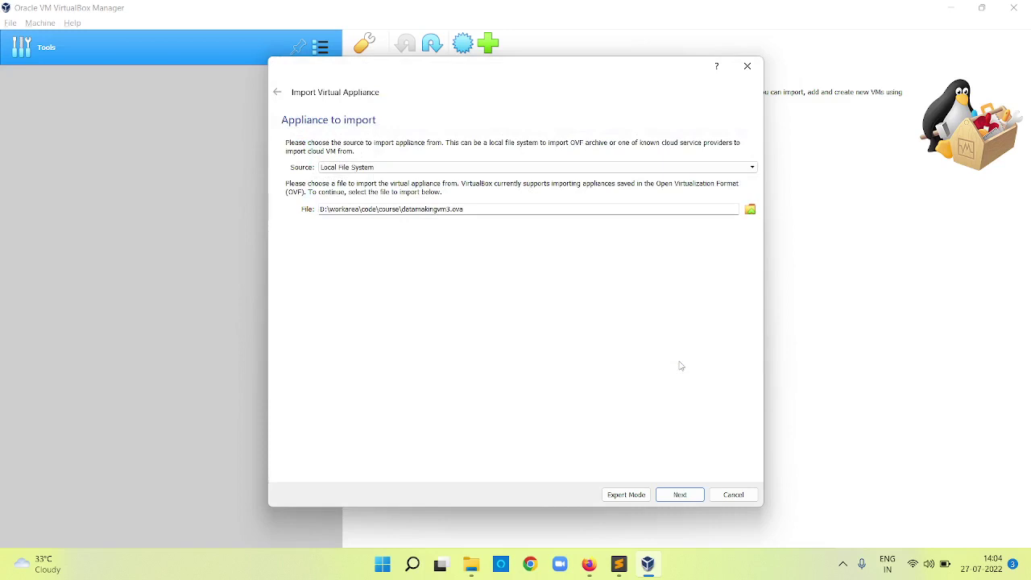
{"action": "left_click", "coordinate": [689, 497]}
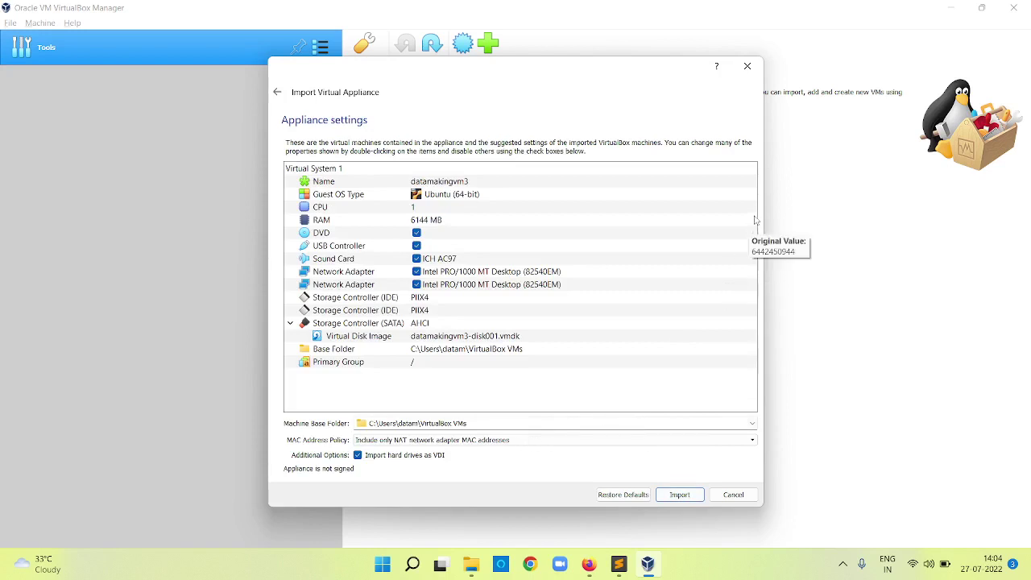
- Check the appliance's RAM setting, leave it at 6144 MB, and import the datamakingvm3 appliance
{"action": "left_click", "coordinate": [430, 223]}
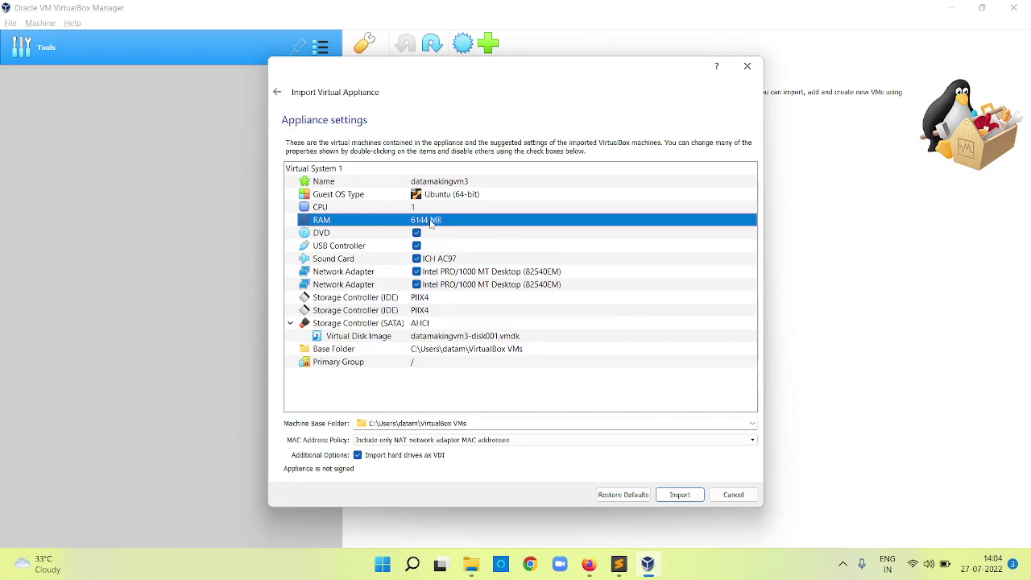
{"action": "double_click", "coordinate": [430, 223]}
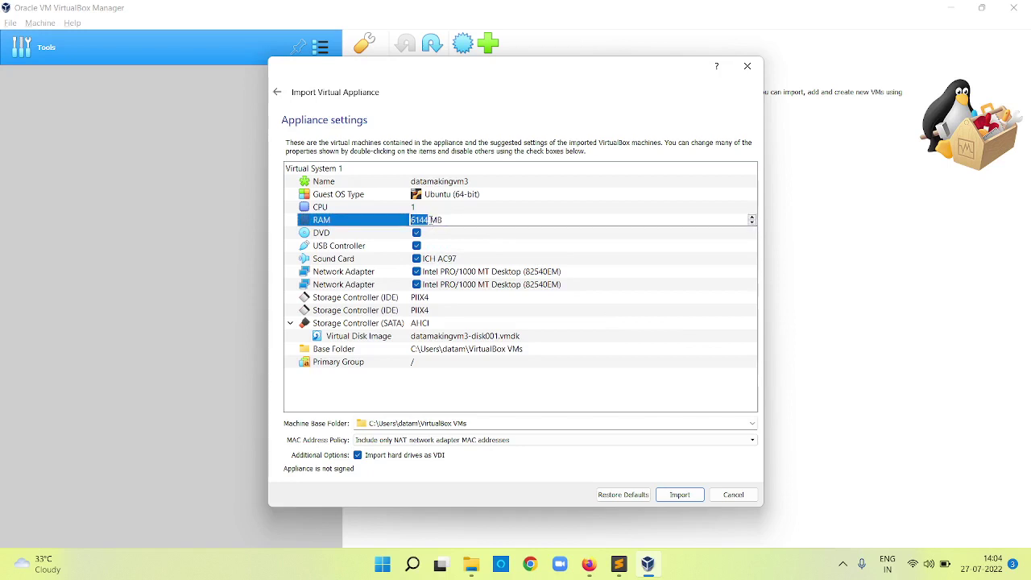
{"action": "left_click", "coordinate": [475, 219]}
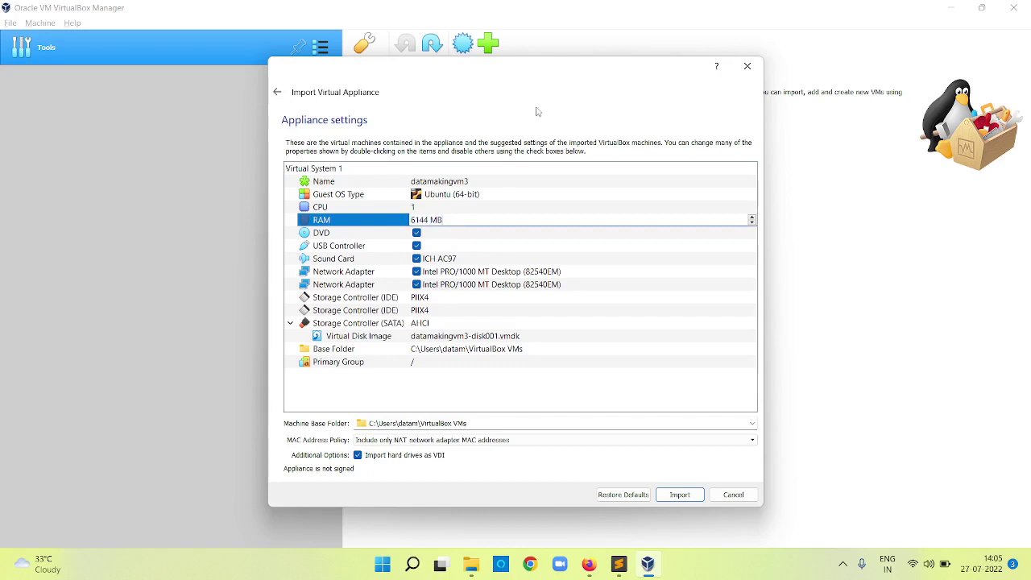
{"action": "left_click", "coordinate": [475, 247]}
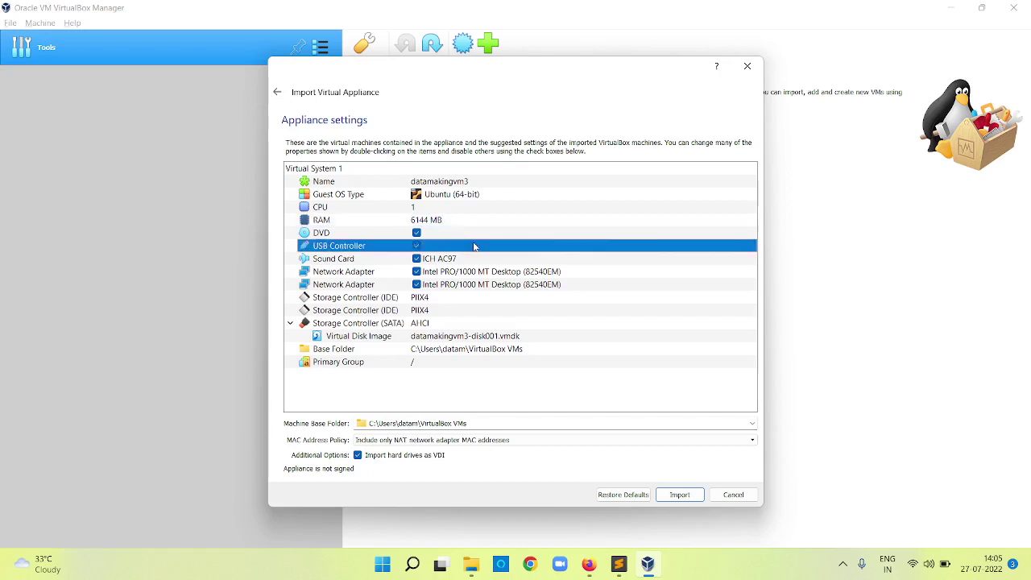
{"action": "left_click", "coordinate": [463, 222]}
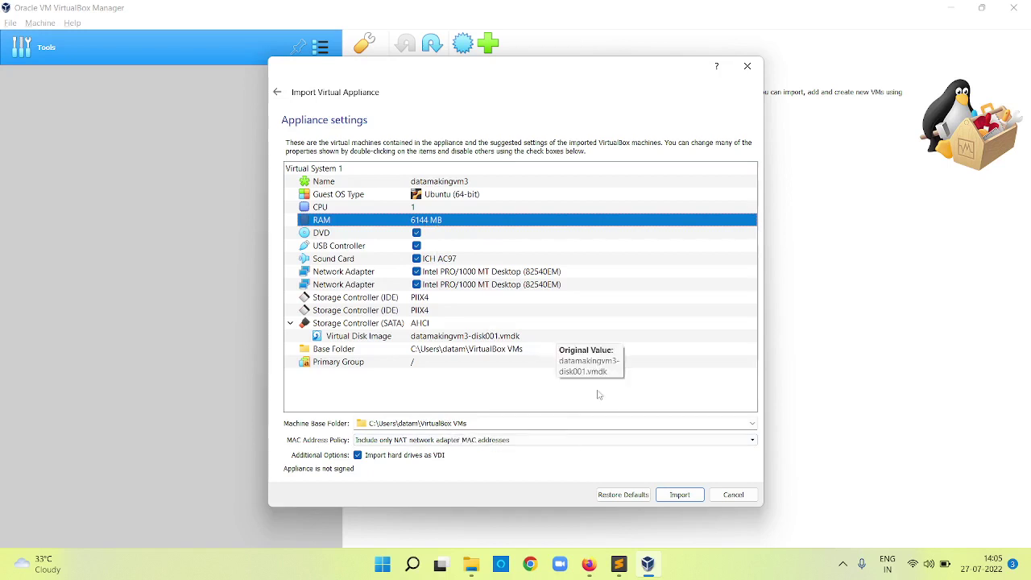
{"action": "left_click", "coordinate": [678, 497]}
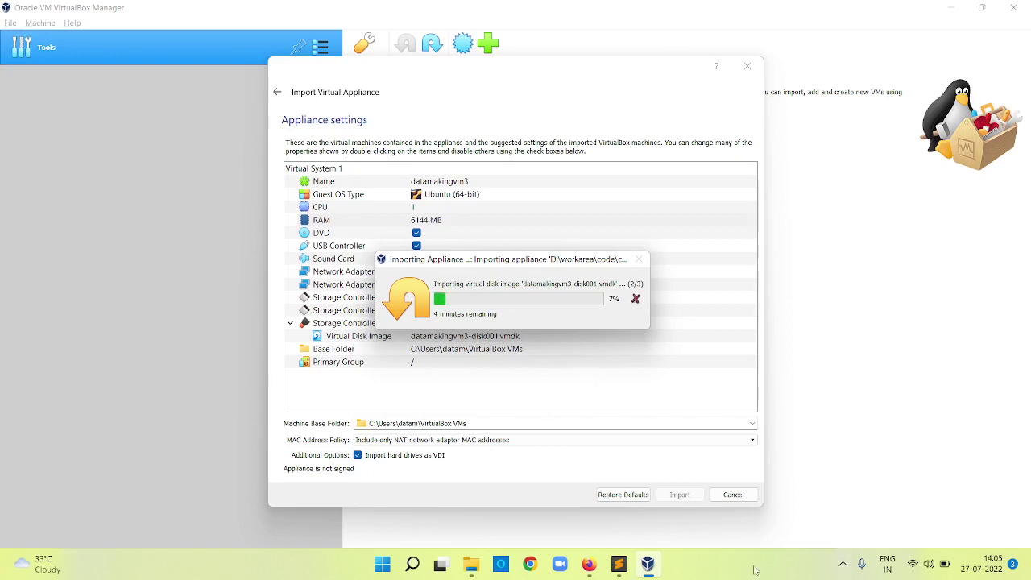
{"action": "left_click", "coordinate": [843, 563]}
{"action": "left_click", "coordinate": [870, 526]}
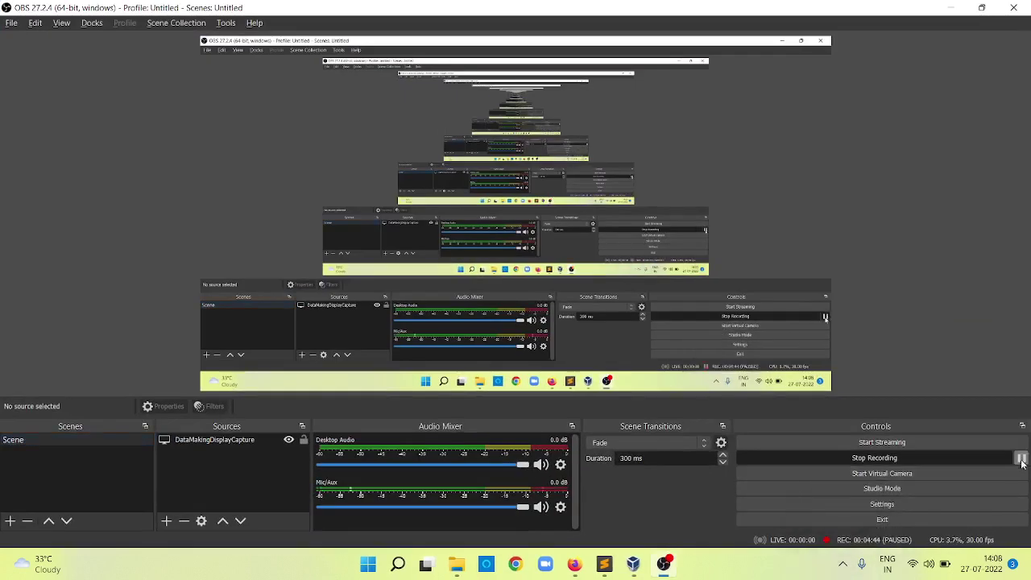
- Return to VirtualBox, start the datamakingvm3 virtual machine, and dismiss the keyboard capture and mouse integration notices
{"action": "left_click", "coordinate": [633, 566]}
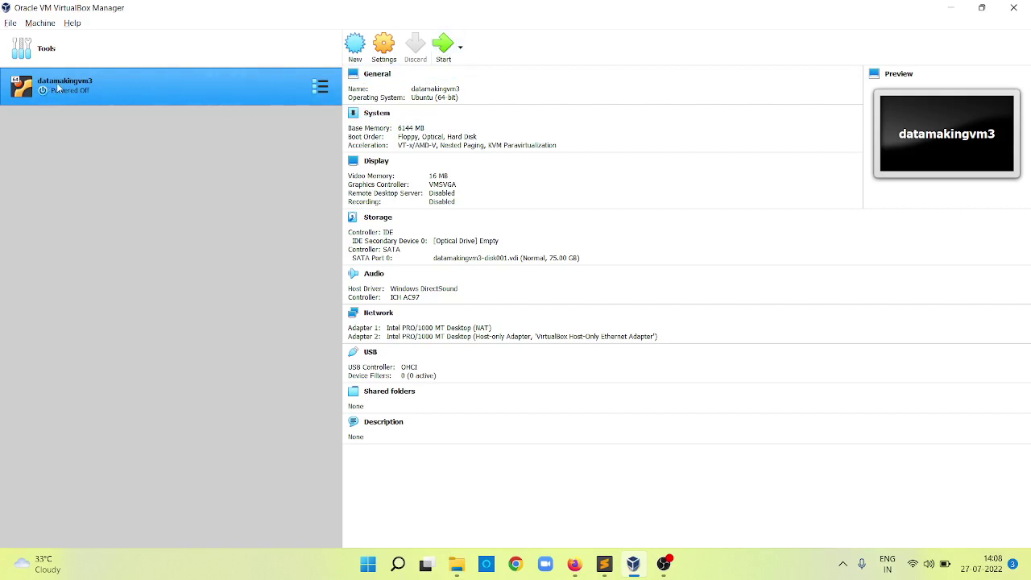
{"action": "left_click", "coordinate": [443, 45]}
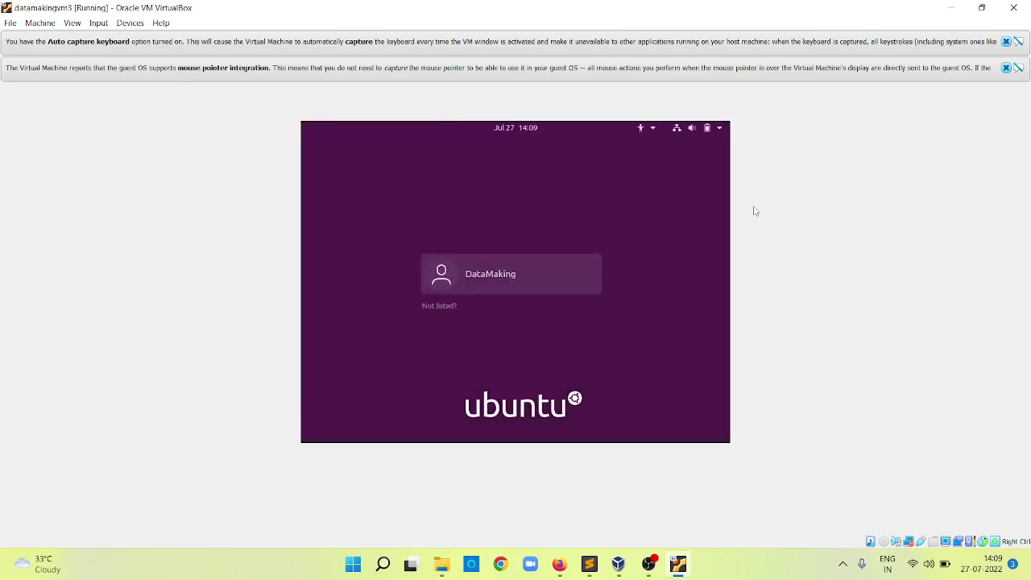
{"action": "left_click", "coordinate": [1006, 41]}
{"action": "left_click", "coordinate": [1005, 41]}
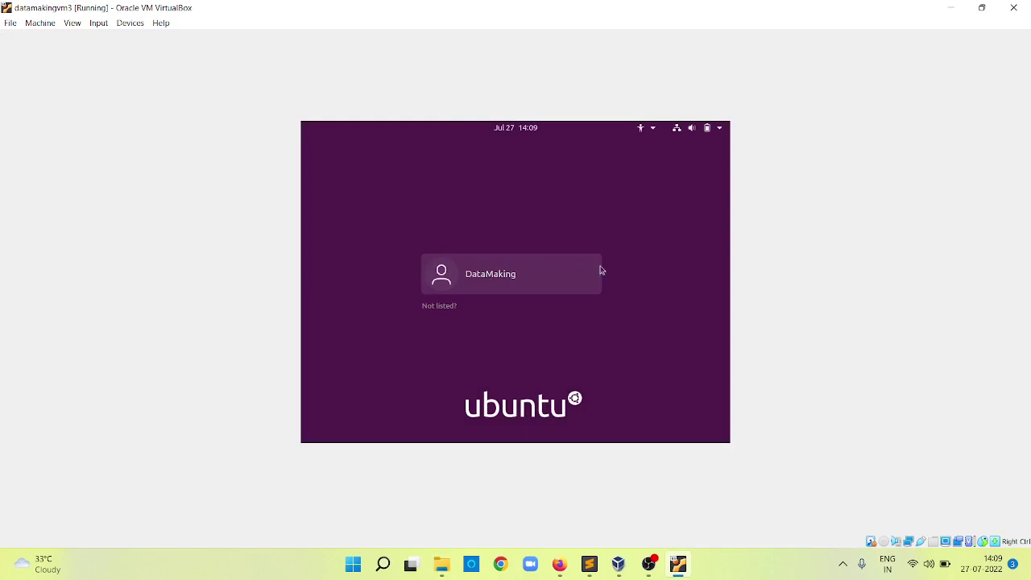
- Log in to the Ubuntu guest with the DataMaking account by entering its password
{"action": "left_click", "coordinate": [528, 287]}
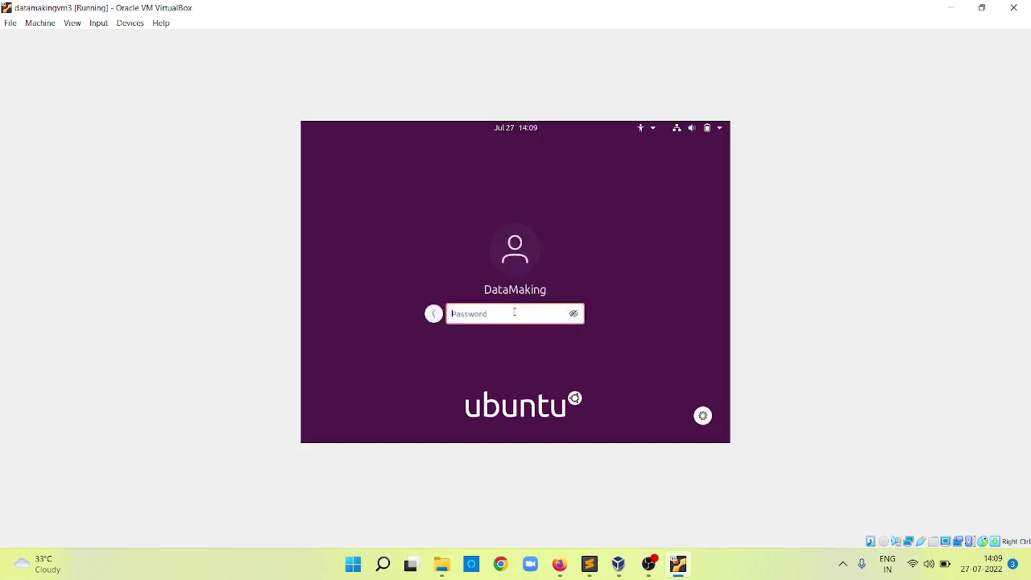
{"action": "type", "text": "**********"}
{"action": "key", "text": "Return"}
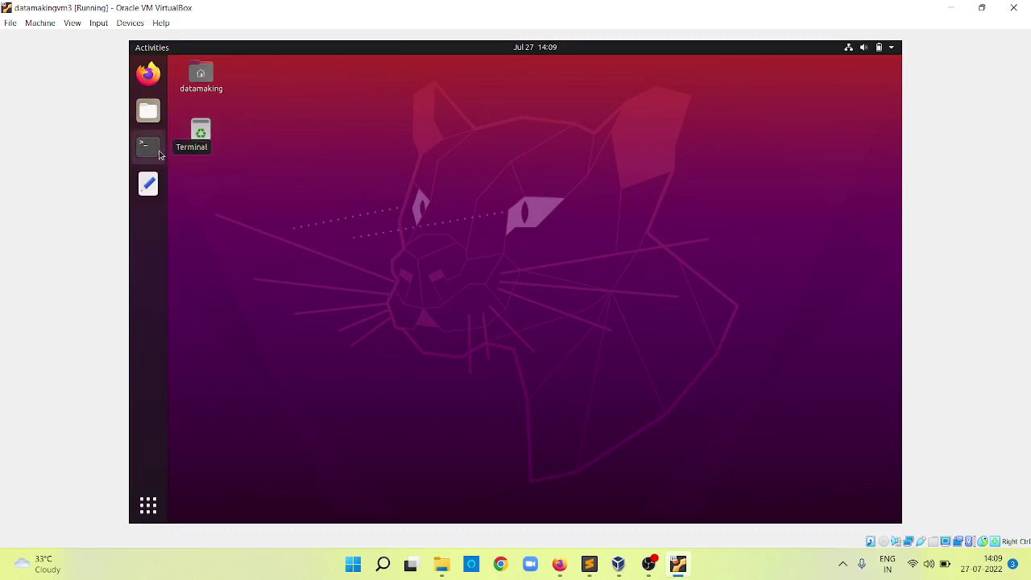
- Browse the guest's home folder to workarea/softwares to view the installed software packages
{"action": "left_click", "coordinate": [154, 123]}
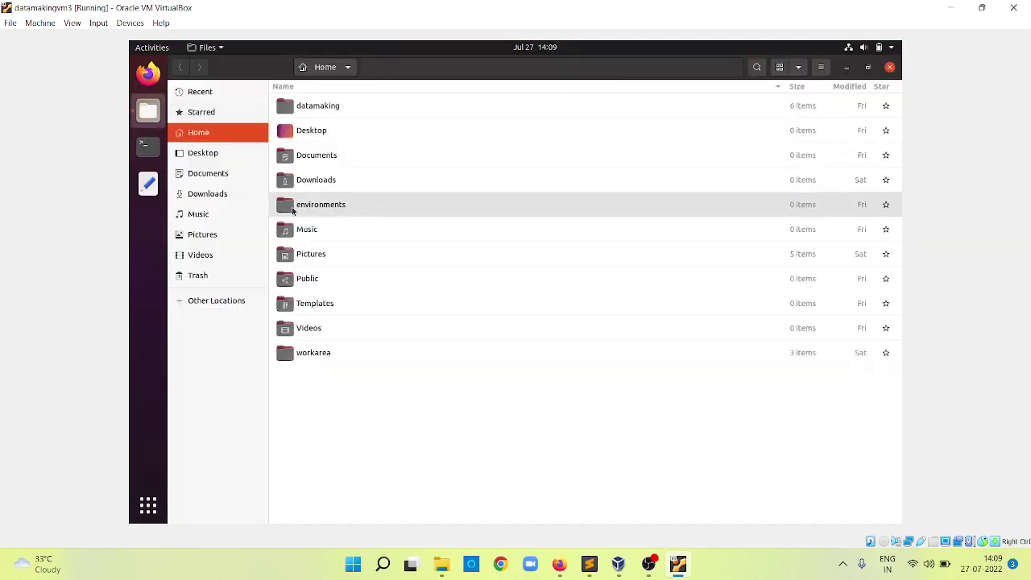
{"action": "double_click", "coordinate": [327, 354]}
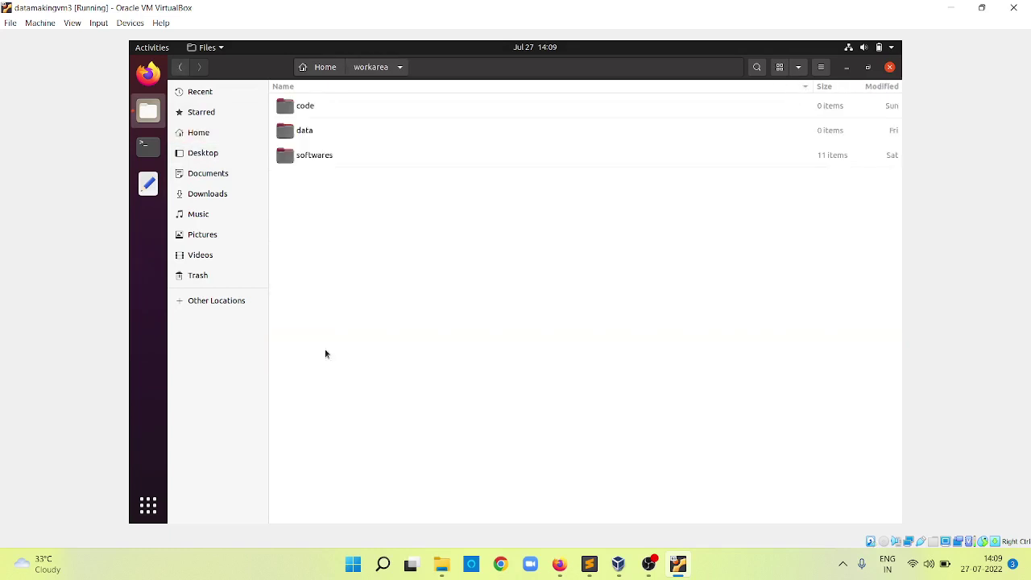
{"action": "double_click", "coordinate": [304, 154]}
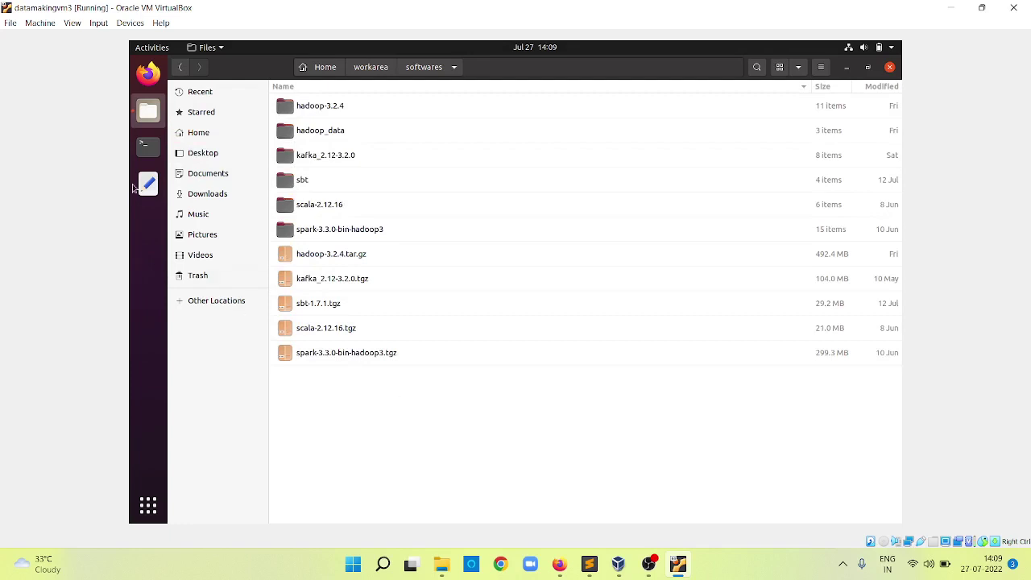
- Open a maximized terminal in the guest, run lsb_release -a, and highlight the Ubuntu release number
{"action": "left_click", "coordinate": [147, 145]}
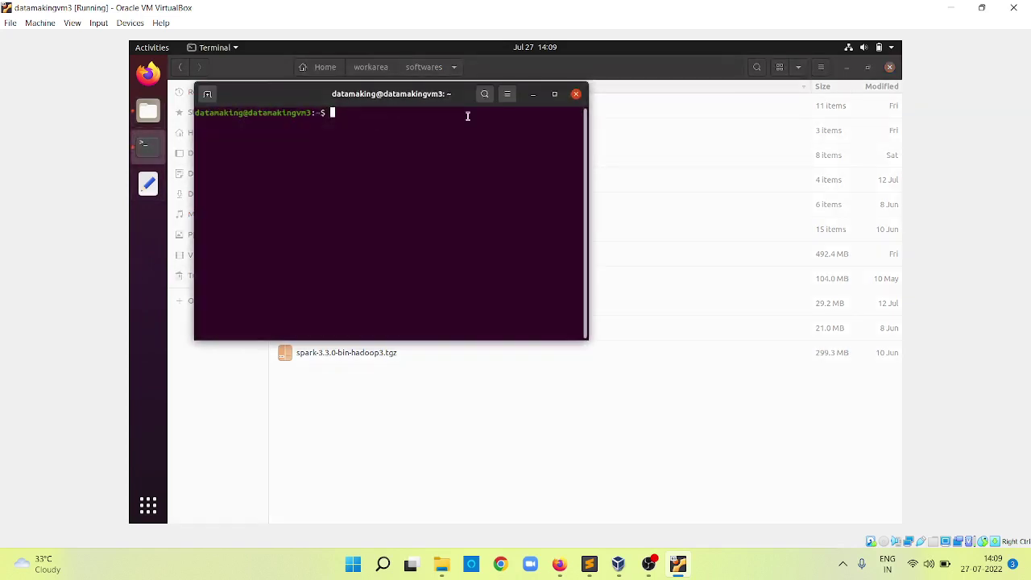
{"action": "left_click", "coordinate": [554, 95]}
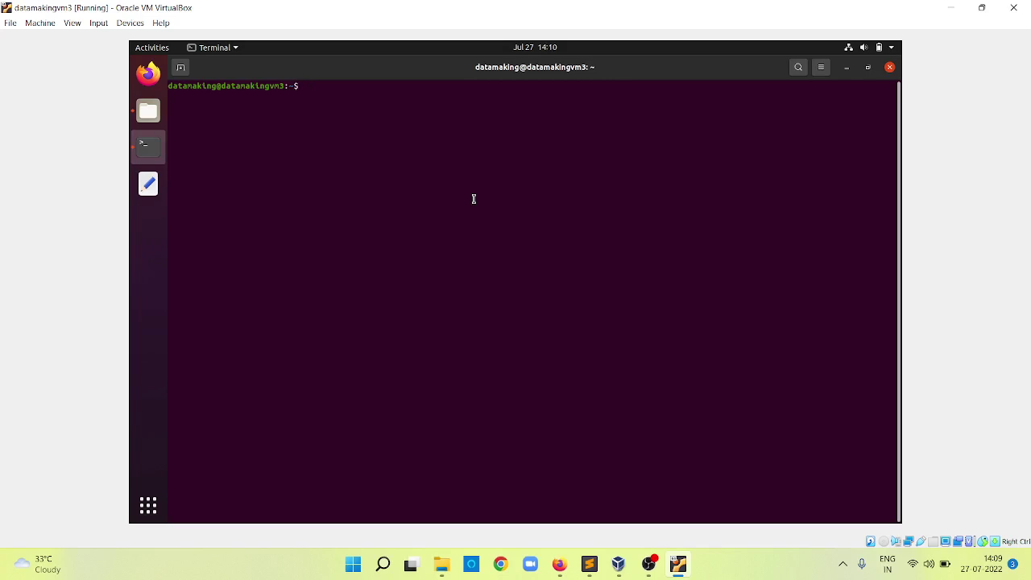
{"action": "type", "text": "lsb_release -a"}
{"action": "key", "text": "Return"}
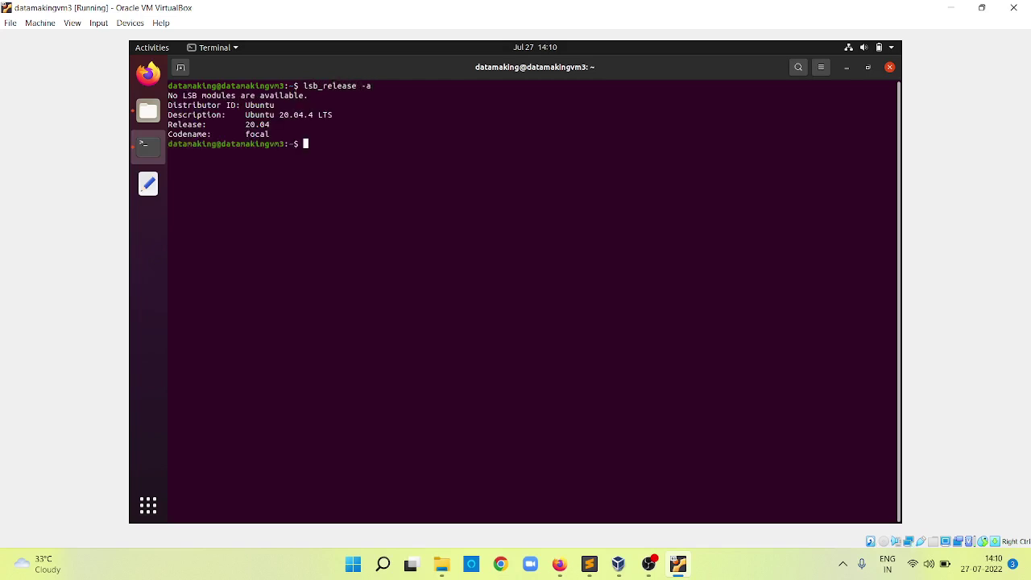
{"action": "left_click_drag", "start_coordinate": [246, 125], "coordinate": [272, 125]}
{"action": "left_click", "coordinate": [329, 172]}
- Print the current working directory with pwd and highlight the host name in the terminal prompt
{"action": "type", "text": "pwd"}
{"action": "key", "text": "Return"}
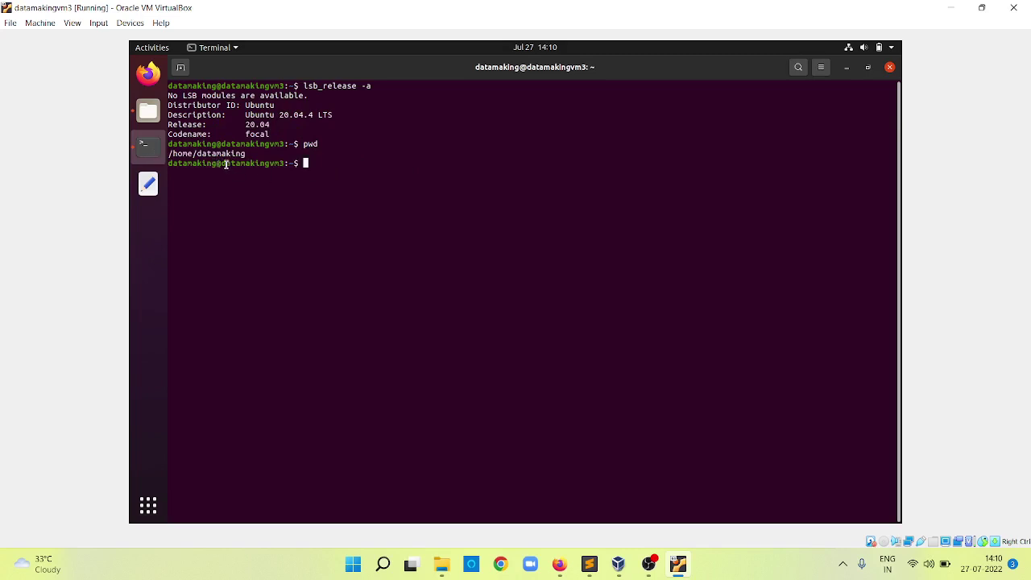
{"action": "left_click_drag", "start_coordinate": [225, 164], "coordinate": [281, 167]}
{"action": "left_click", "coordinate": [290, 189]}
- List the network interfaces with ifconfig, highlight the enp0s8 IPv4 address, and cancel the system problem report
{"action": "type", "text": "ifconfig"}
{"action": "key", "text": "Return"}
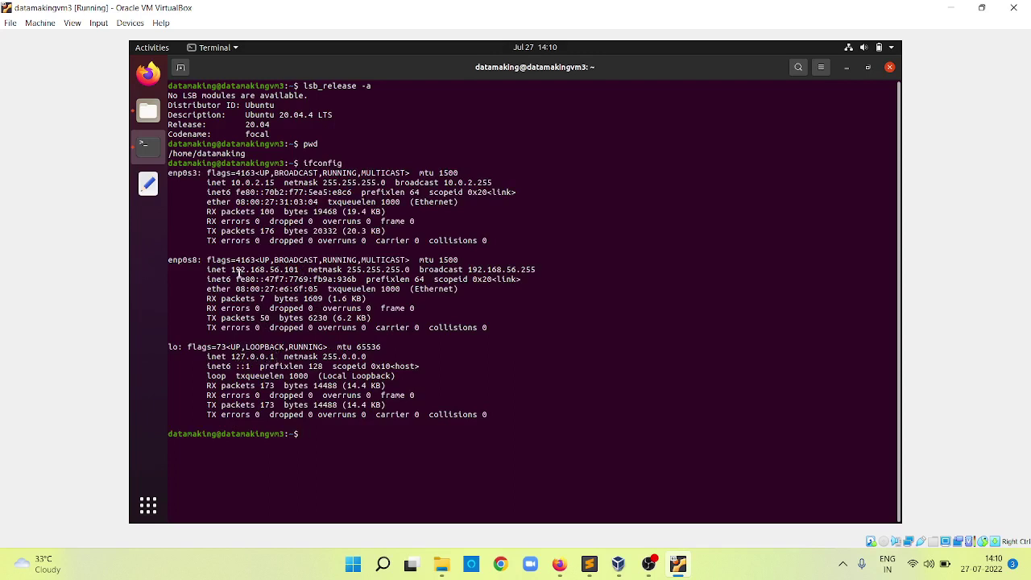
{"action": "left_click_drag", "start_coordinate": [231, 273], "coordinate": [301, 272]}
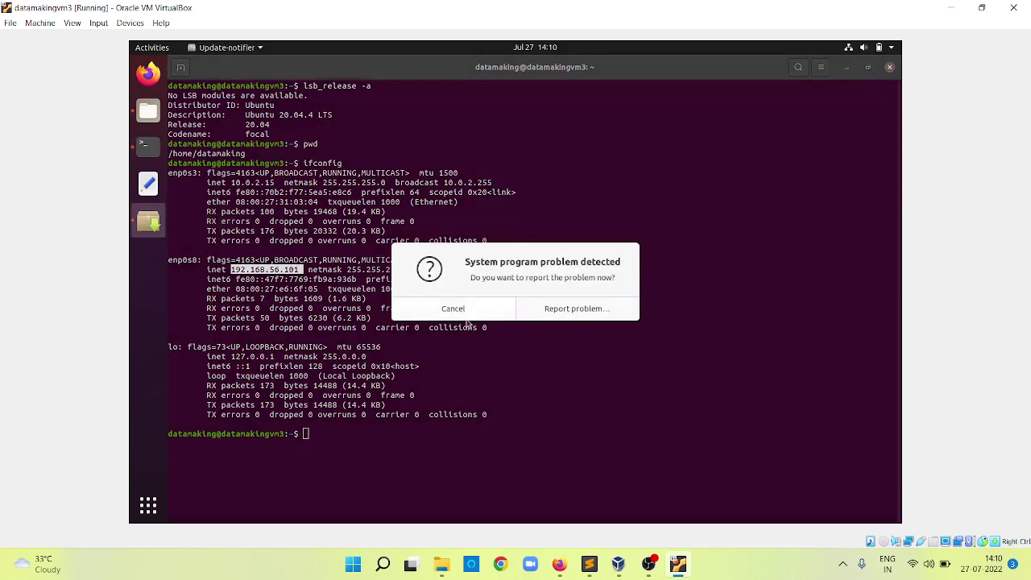
{"action": "left_click", "coordinate": [464, 314]}
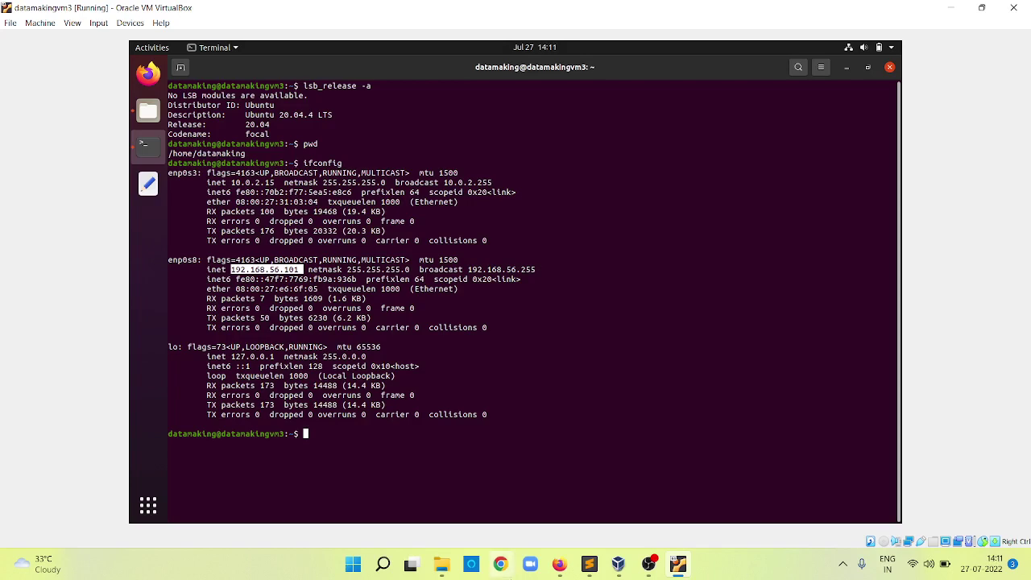
- Switch to Firefox on the host and search Google for "putty download" in a new tab
{"action": "left_click", "coordinate": [559, 565]}
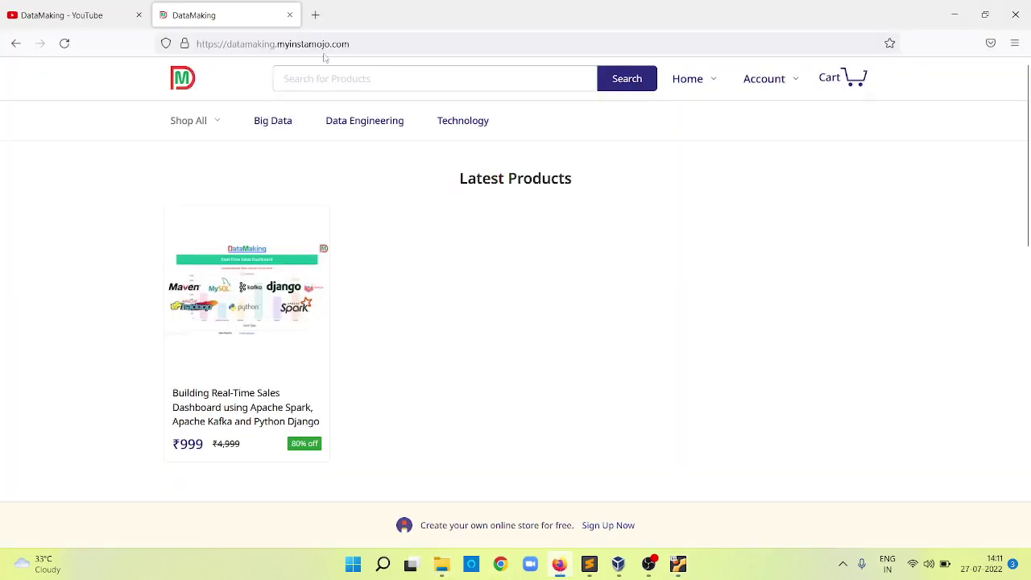
{"action": "left_click", "coordinate": [315, 14]}
{"action": "type", "text": "google.com/"}
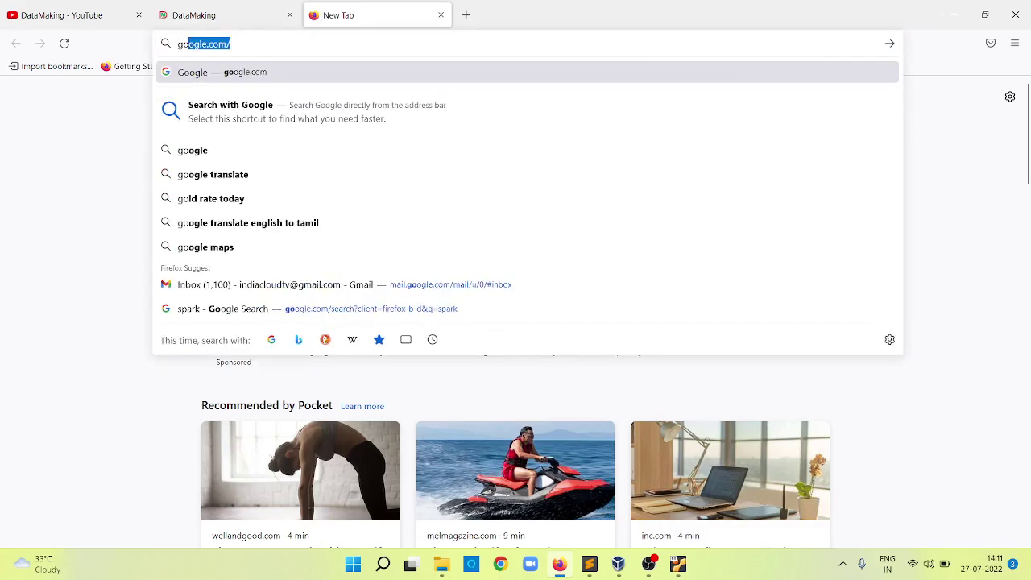
{"action": "key", "text": "Return"}
{"action": "type", "text": "pu"}
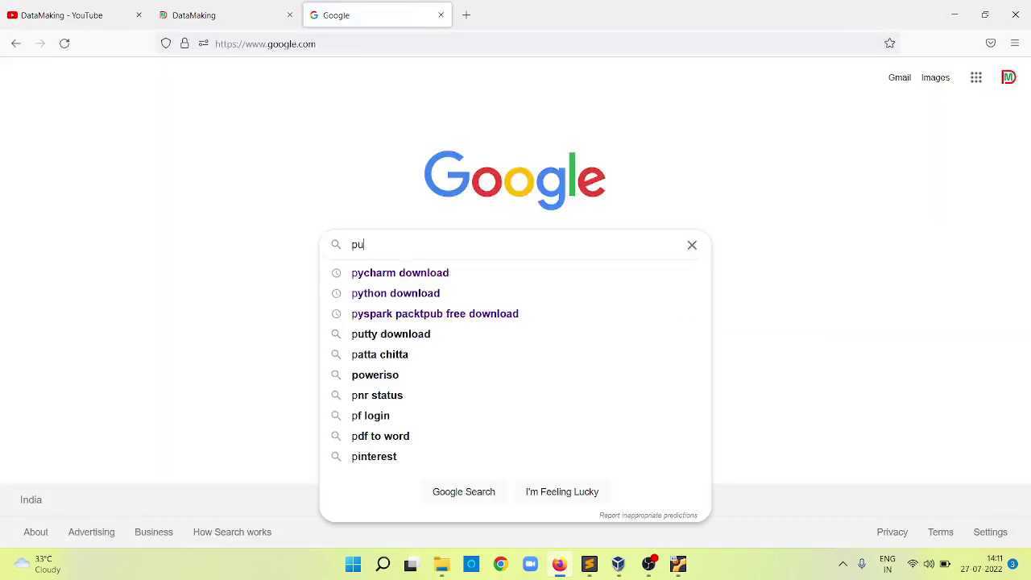
{"action": "type", "text": "tt"}
{"action": "key", "text": "Down"}
{"action": "key", "text": "Return"}
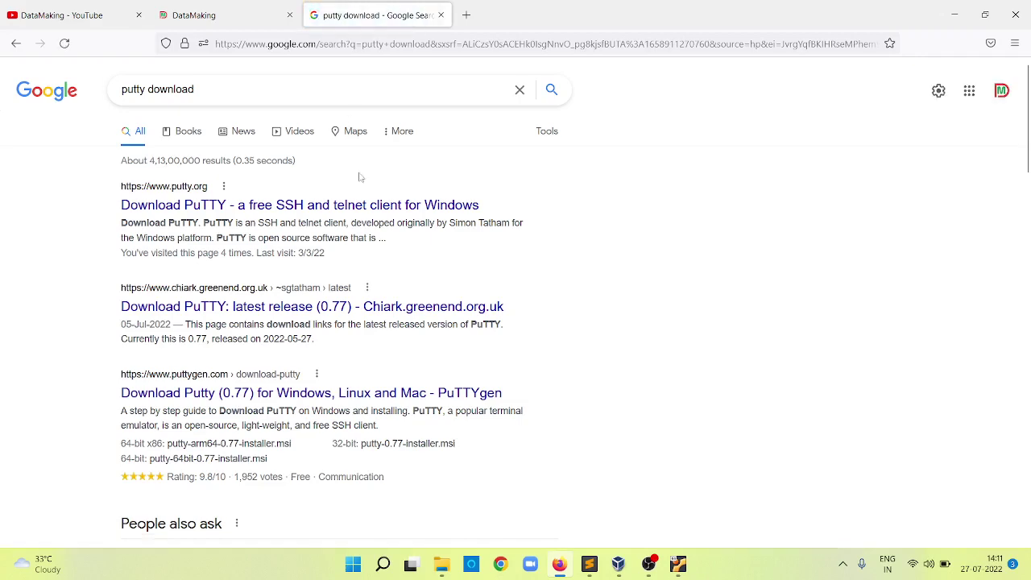
- Go through putty.org to the latest PuTTY release page and download the 64-bit x86 putty.zip archive
{"action": "left_click", "coordinate": [264, 207]}
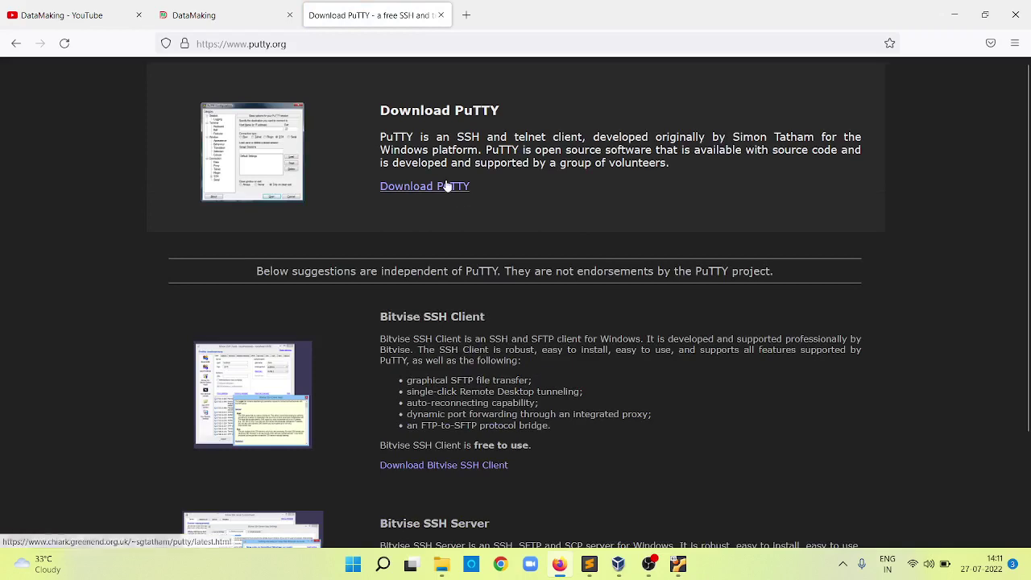
{"action": "left_click", "coordinate": [447, 186]}
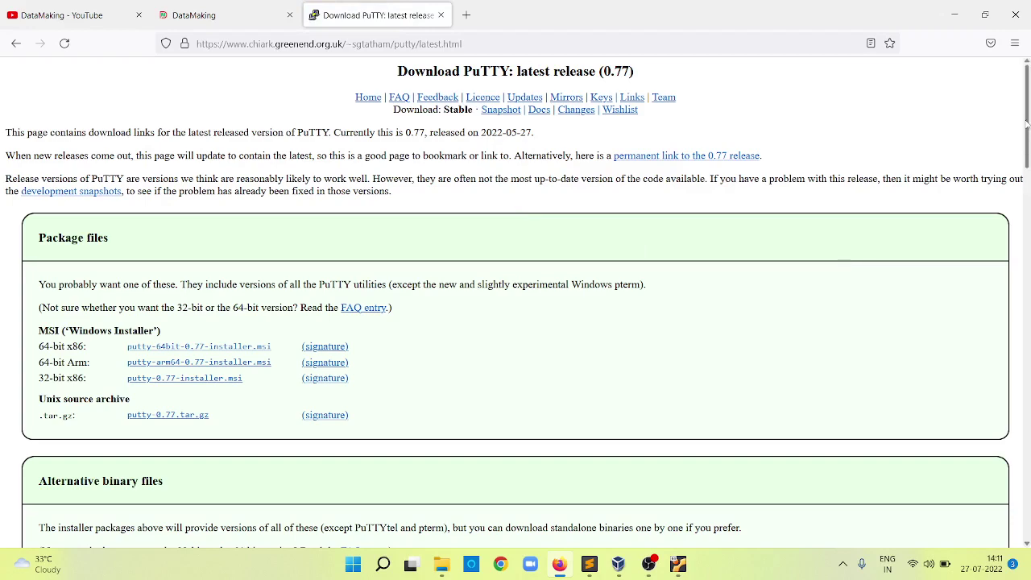
{"action": "left_click_drag", "start_coordinate": [1026, 122], "coordinate": [1029, 292]}
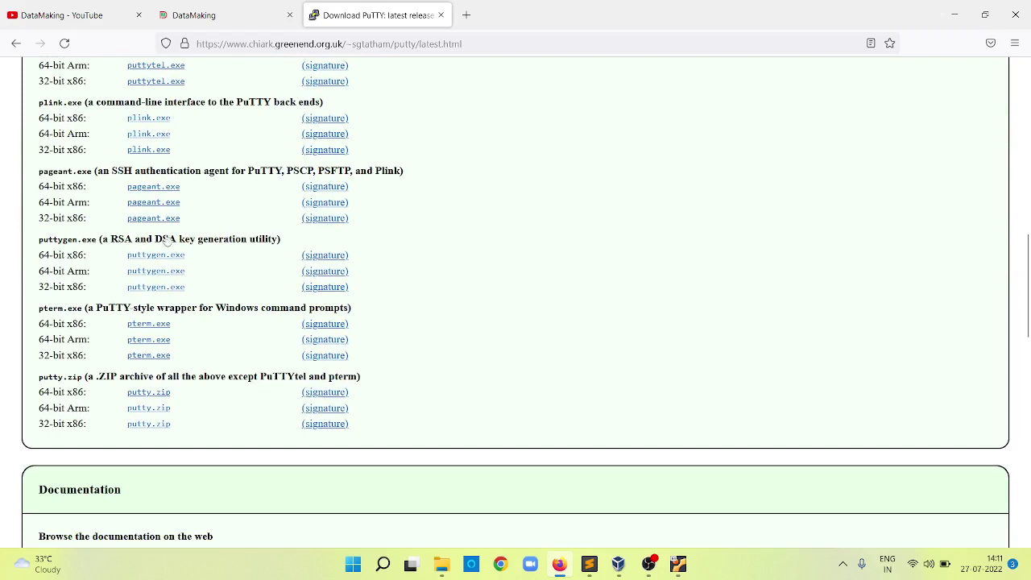
{"action": "scroll", "coordinate": [57, 133], "scroll_direction": "up", "scroll_amount": 5}
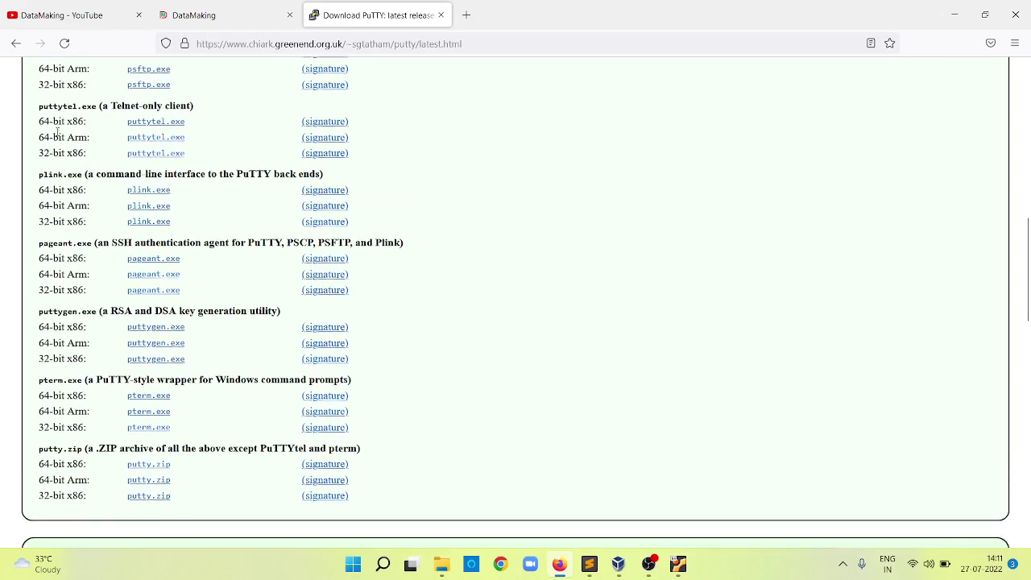
{"action": "scroll", "coordinate": [57, 135], "scroll_direction": "up", "scroll_amount": 3}
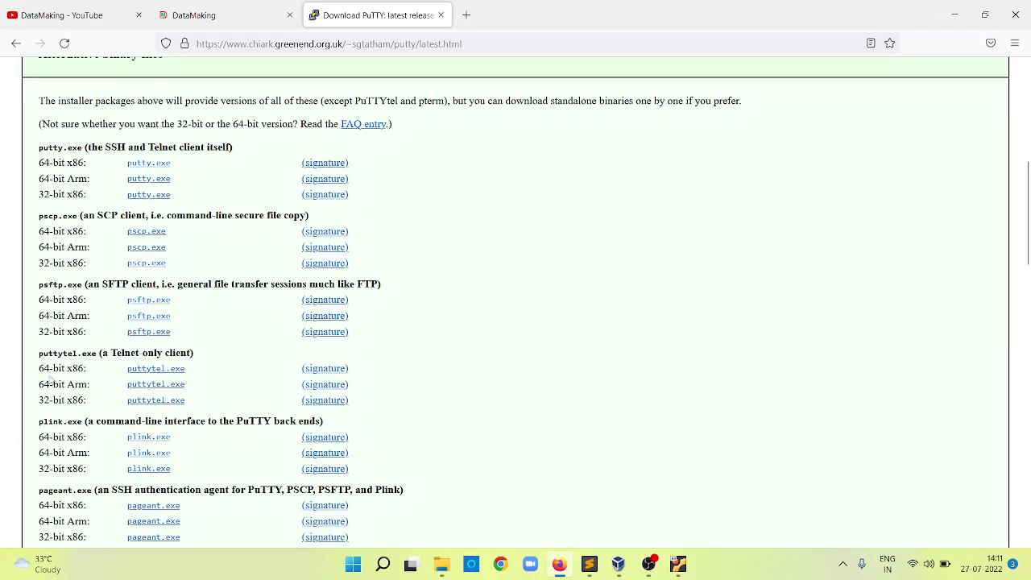
{"action": "scroll", "coordinate": [39, 363], "scroll_direction": "down", "scroll_amount": 4}
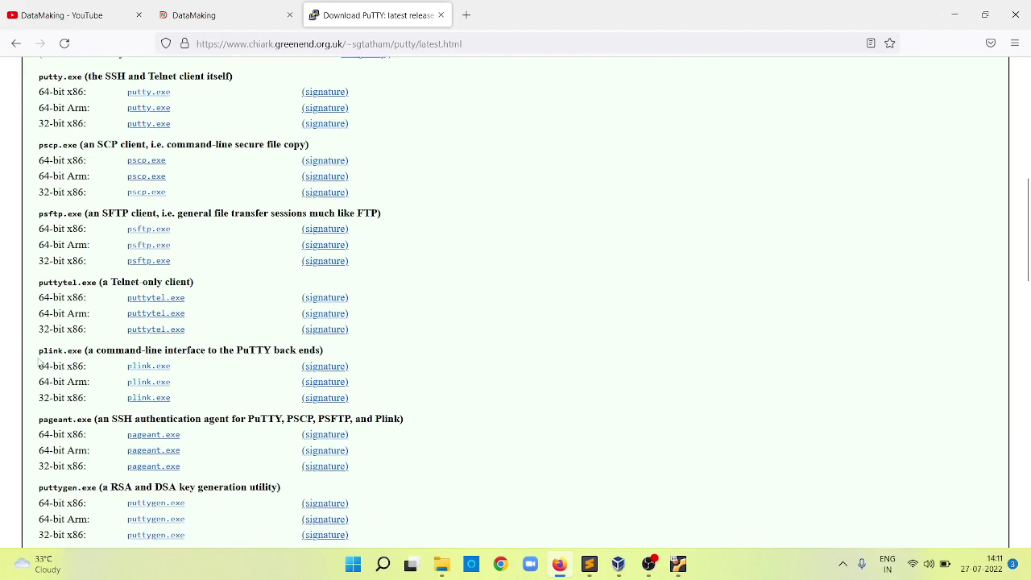
{"action": "scroll", "coordinate": [38, 362], "scroll_direction": "down", "scroll_amount": 2}
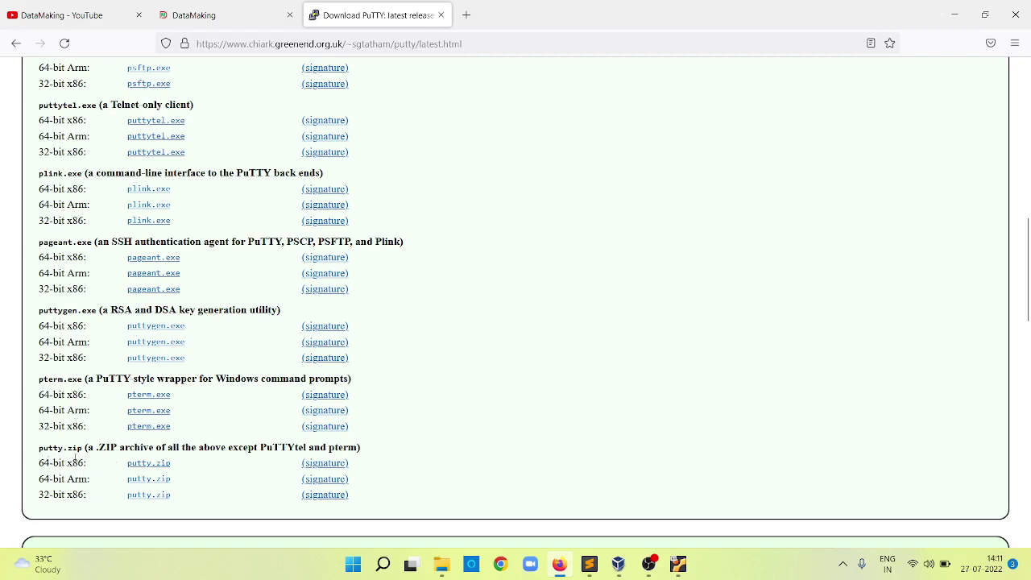
{"action": "left_click", "coordinate": [153, 463]}
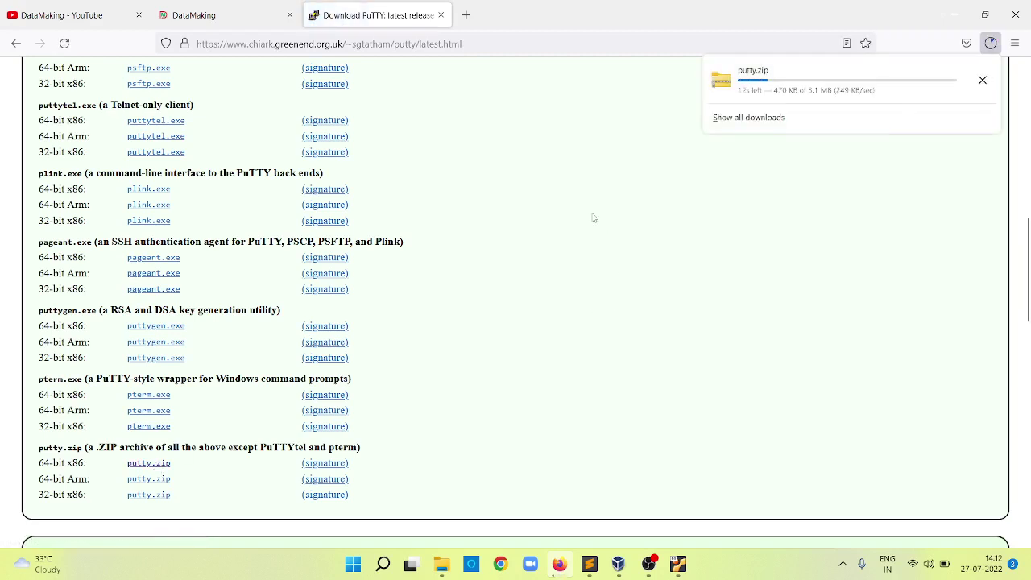
- Open Google in a new browser tab and search for "winscp download"
{"action": "left_click", "coordinate": [467, 16]}
{"action": "type", "text": "google.com/"}
{"action": "key", "text": "Return"}
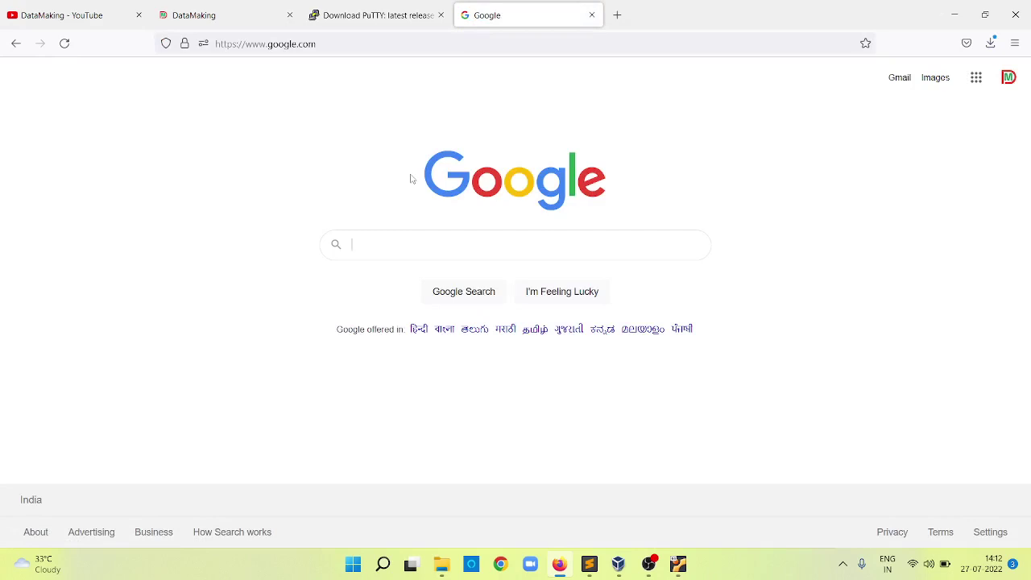
{"action": "type", "text": "win"}
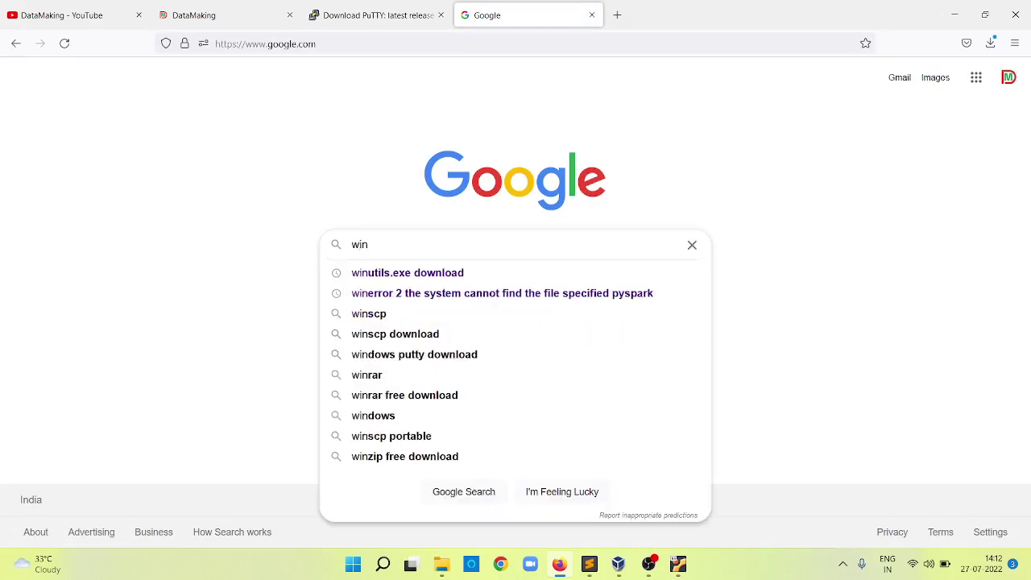
{"action": "key", "text": "Down"}
{"action": "key", "text": "Down"}
{"action": "key", "text": "Down"}
{"action": "key", "text": "Down"}
{"action": "key", "text": "Return"}
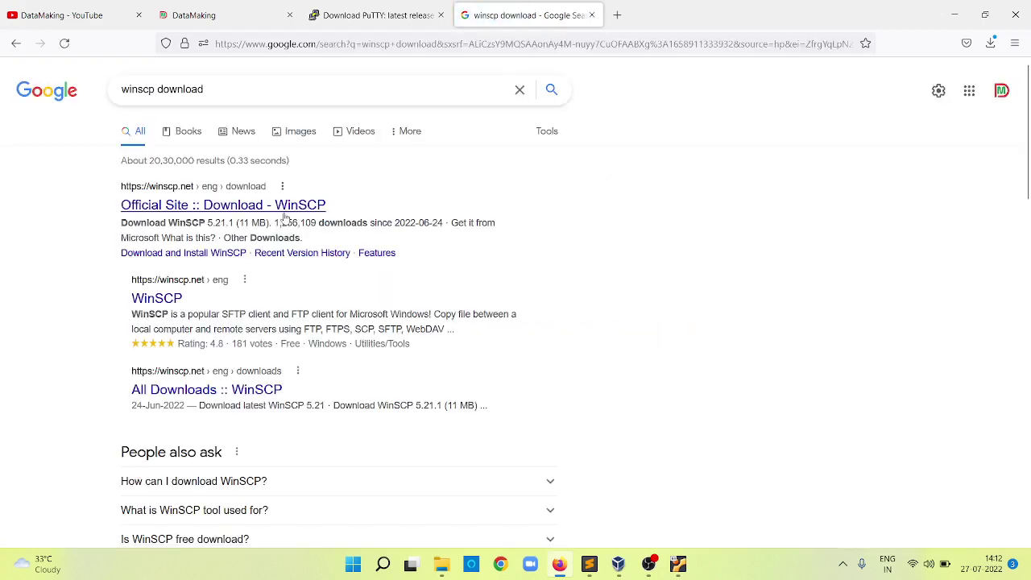
- Go through the official WinSCP site to its other downloads and download the portable executables archive, WinSCP-5.21.1-Portable.zip
{"action": "middle_click", "coordinate": [283, 211]}
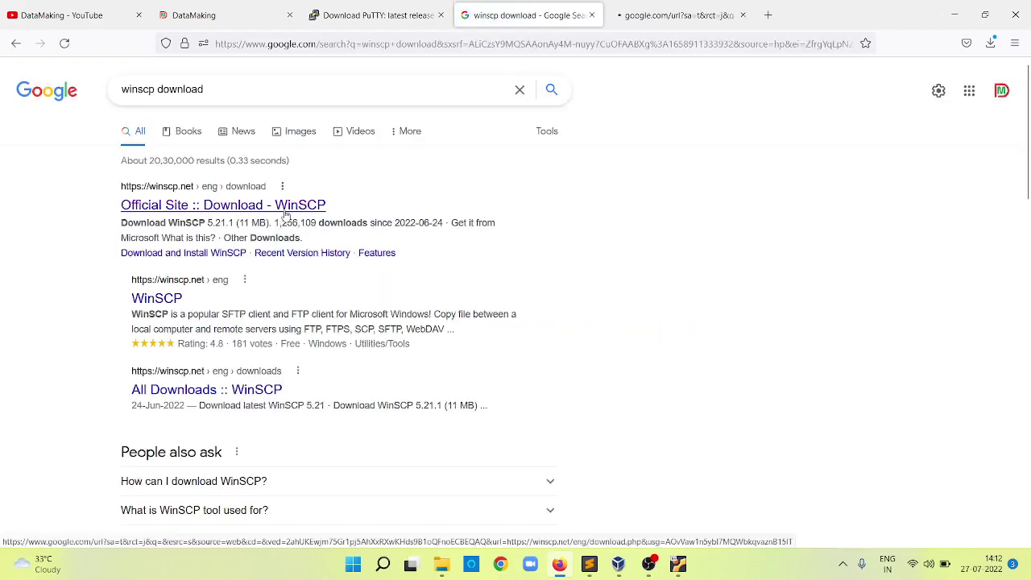
{"action": "left_click", "coordinate": [665, 13]}
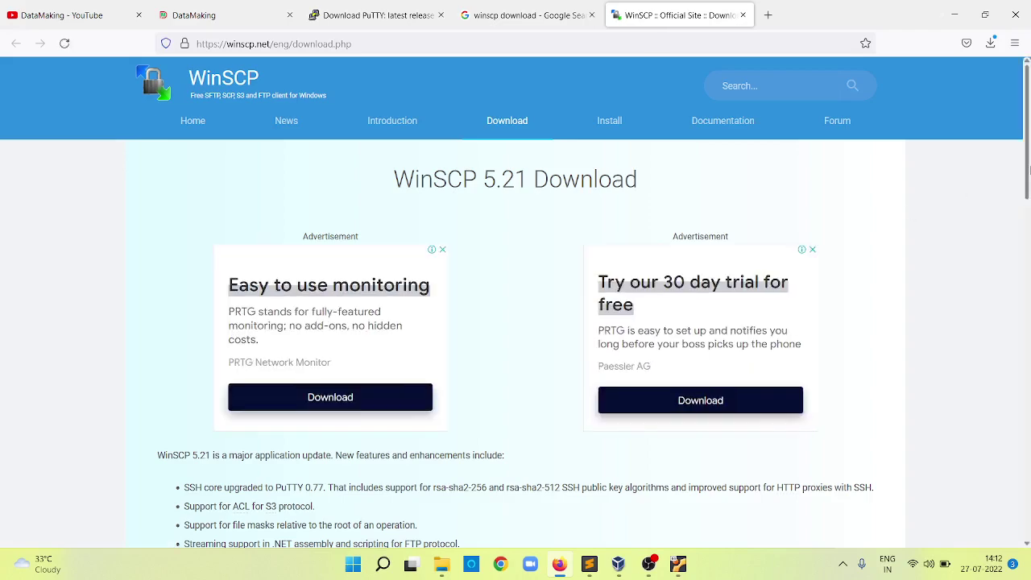
{"action": "scroll", "coordinate": [1026, 169], "scroll_direction": "down", "scroll_amount": 5}
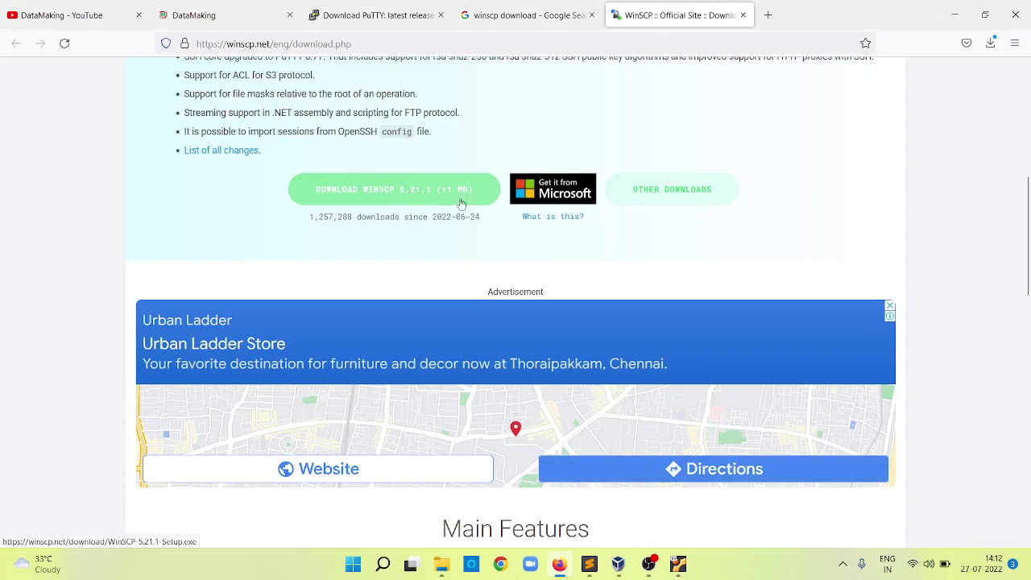
{"action": "left_click", "coordinate": [663, 193]}
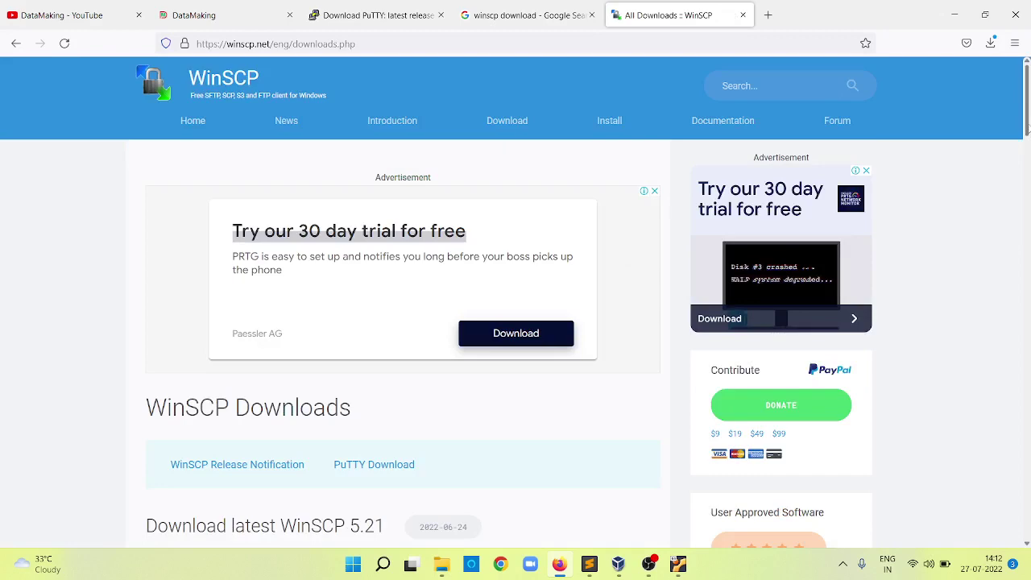
{"action": "scroll", "coordinate": [515, 303], "scroll_direction": "down", "scroll_amount": 10}
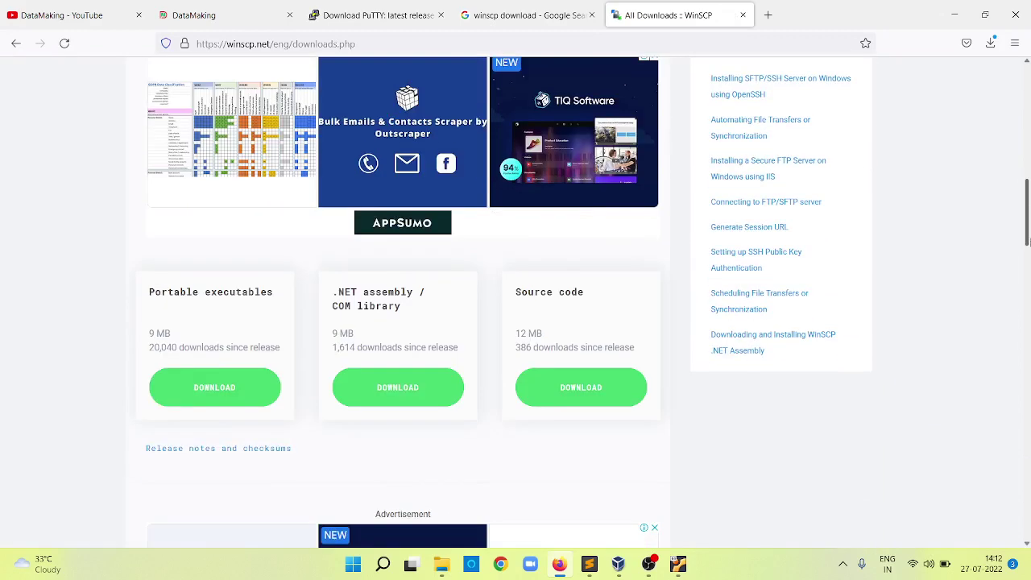
{"action": "scroll", "coordinate": [515, 303], "scroll_direction": "down", "scroll_amount": 1}
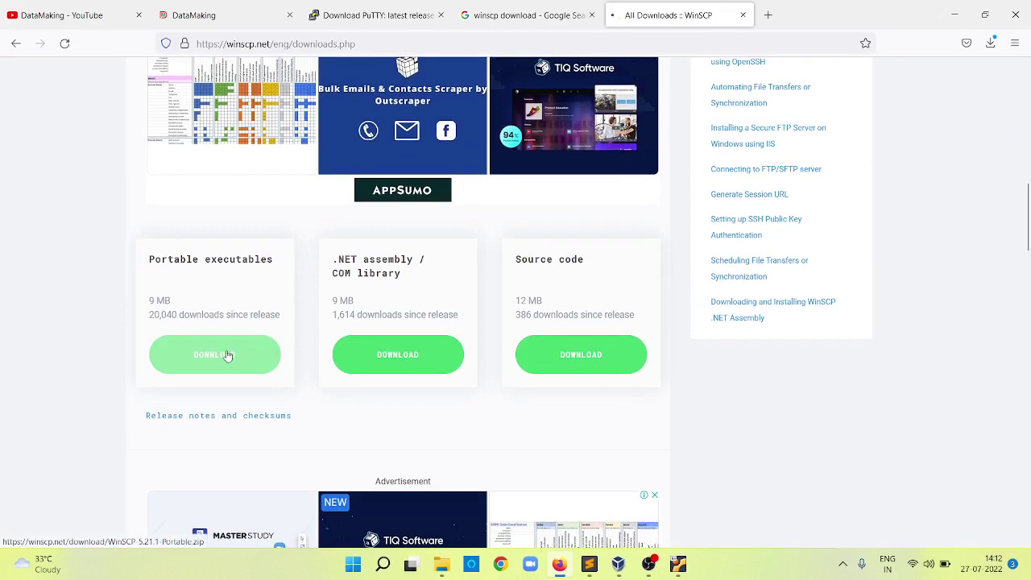
{"action": "left_click", "coordinate": [228, 355]}
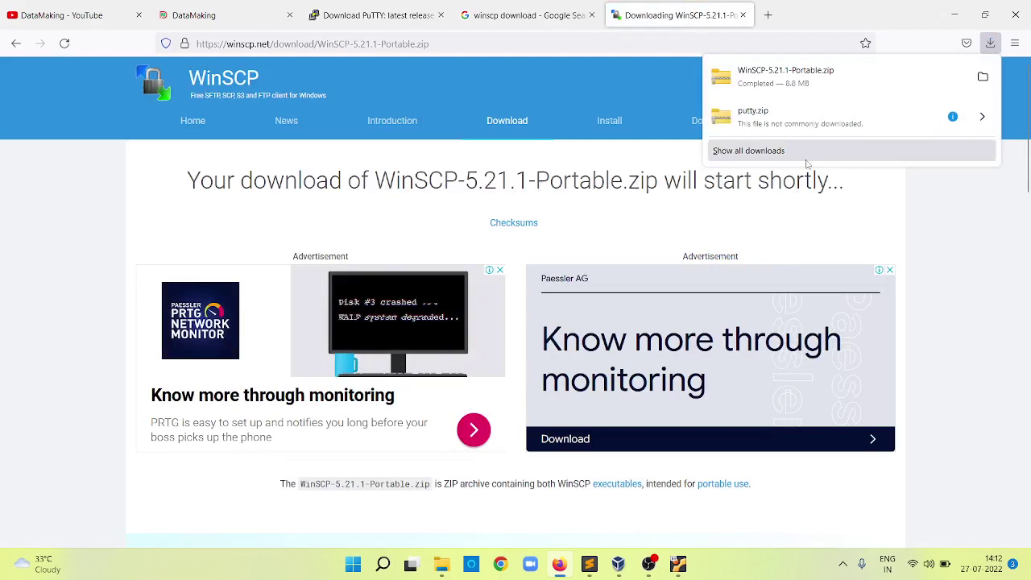
- Show the downloaded WinSCP archive in its folder and check the contents of Downloads and its parent folder
{"action": "left_click", "coordinate": [983, 81]}
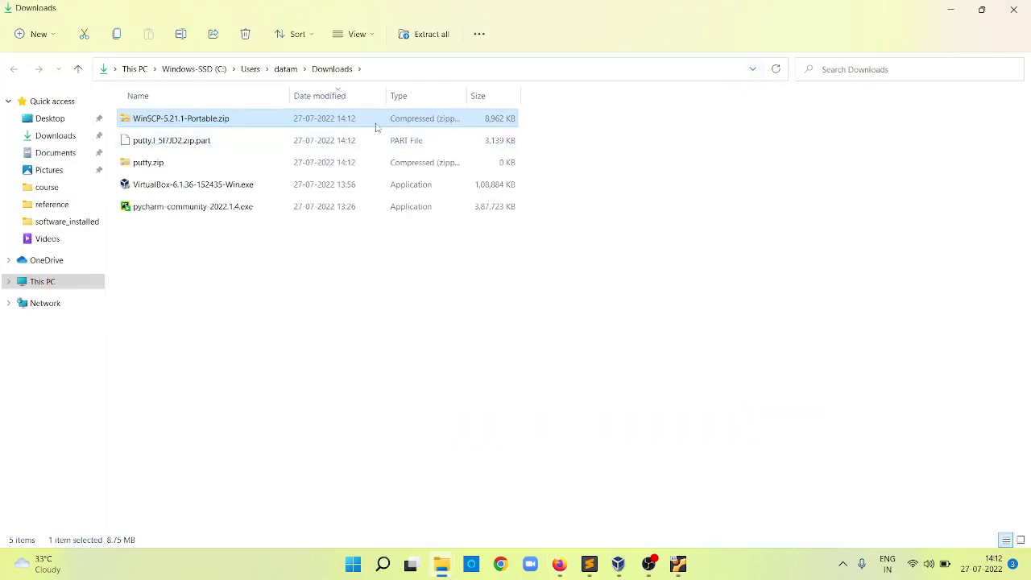
{"action": "left_click", "coordinate": [285, 68]}
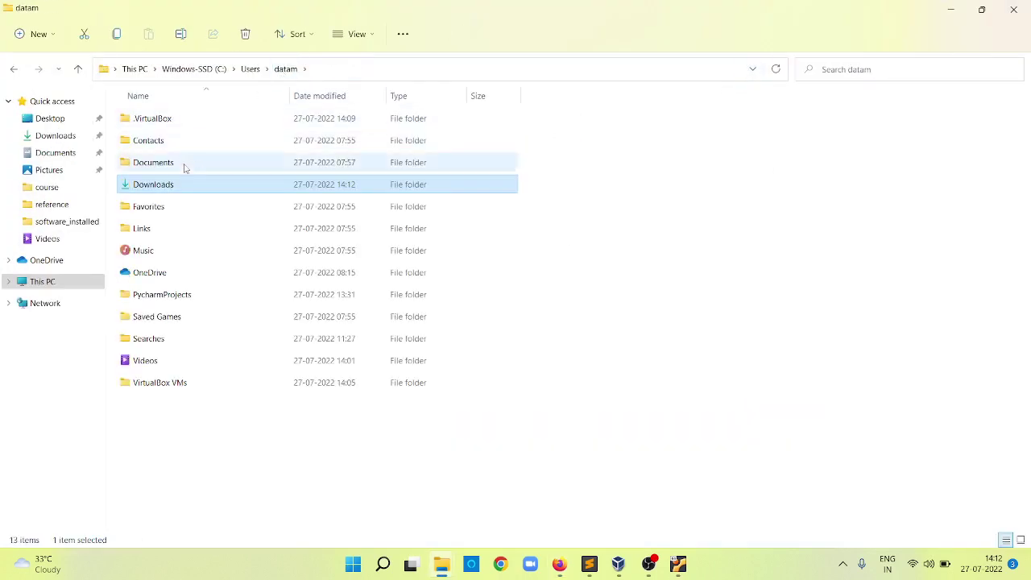
{"action": "double_click", "coordinate": [184, 184]}
- Switch back to Firefox, allow the blocked putty.zip download from the PuTTY page, and check the download list
{"action": "key", "text": "alt+Tab"}
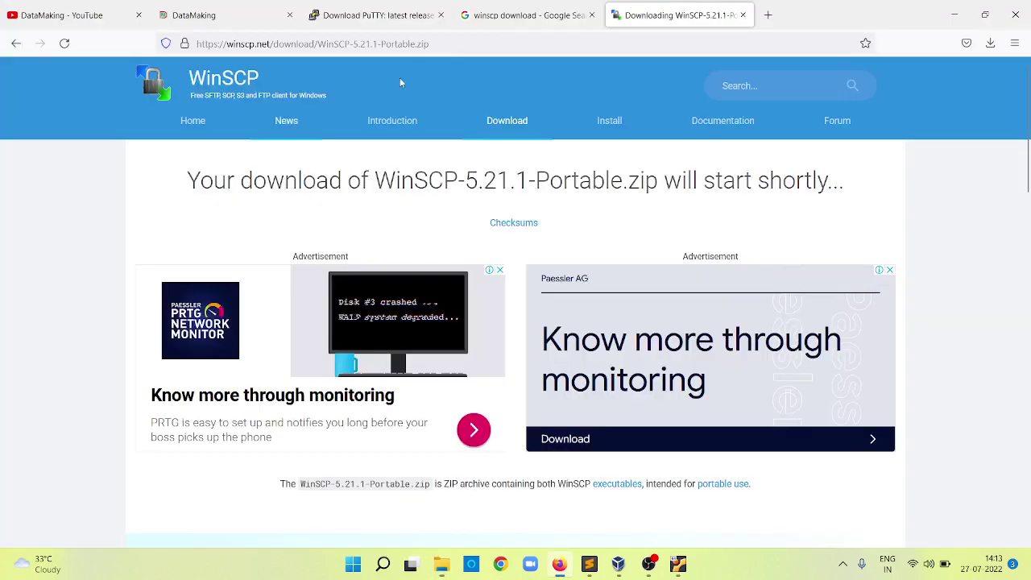
{"action": "left_click", "coordinate": [375, 15]}
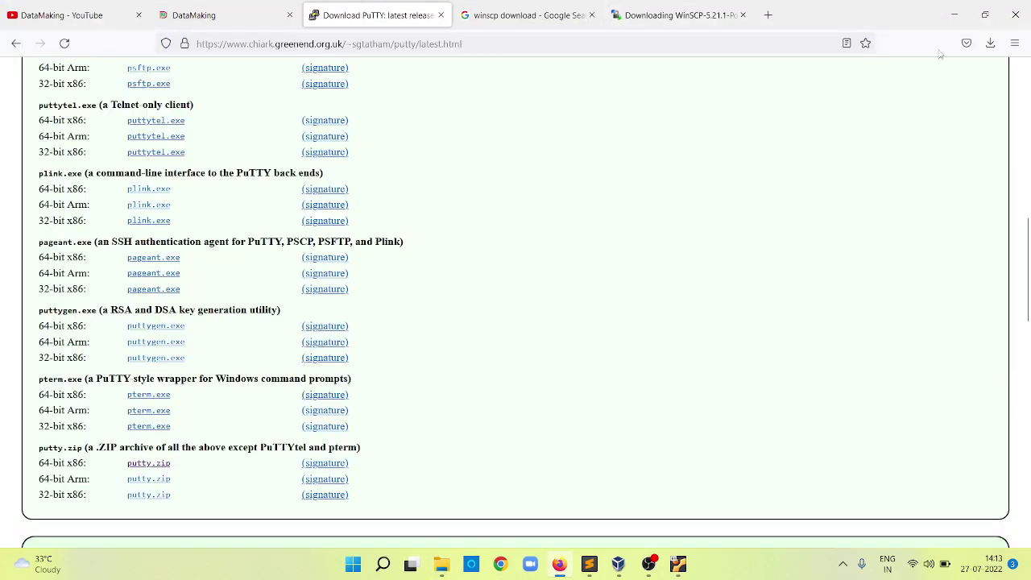
{"action": "left_click", "coordinate": [990, 43]}
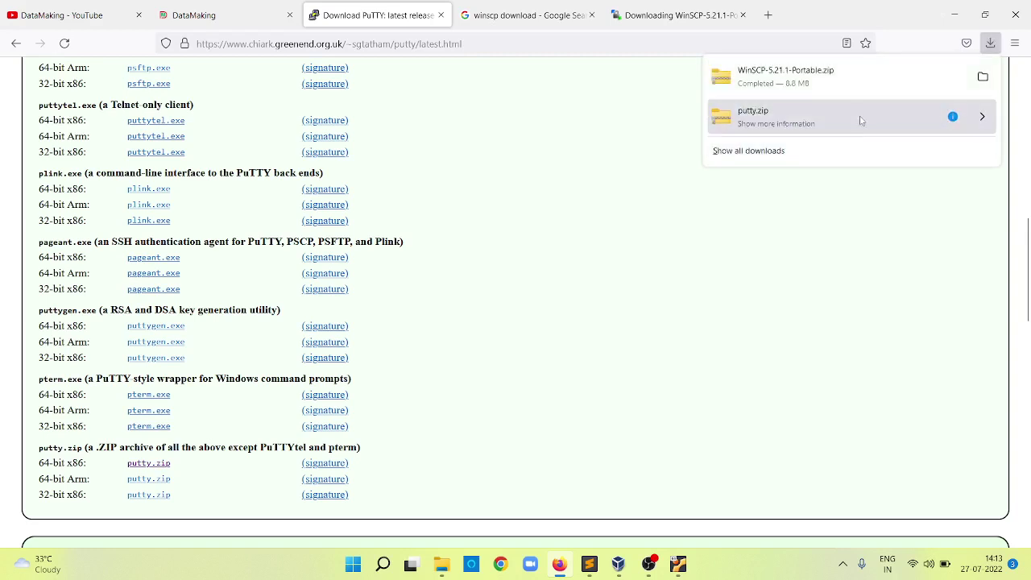
{"action": "left_click", "coordinate": [953, 119]}
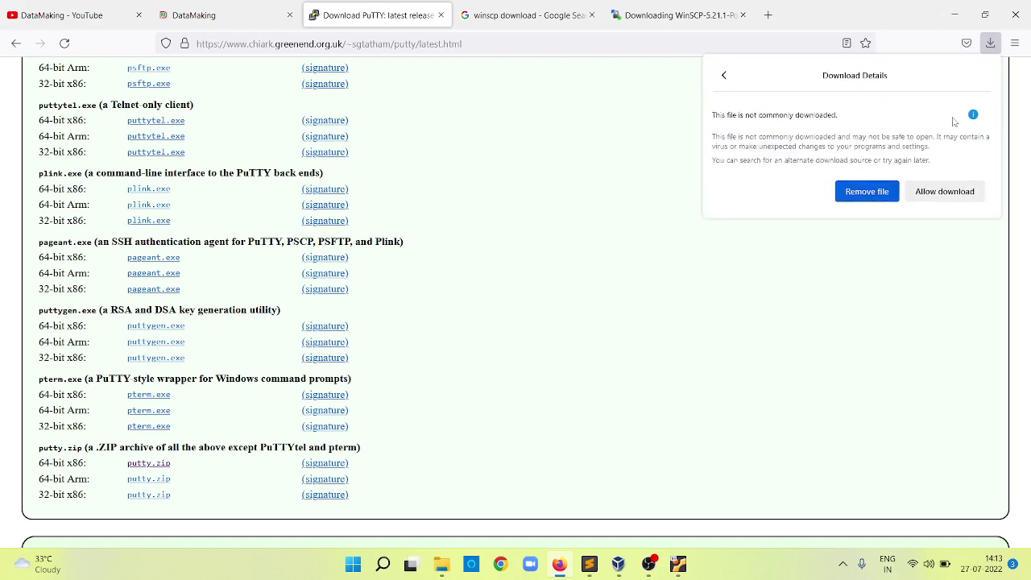
{"action": "left_click", "coordinate": [937, 193]}
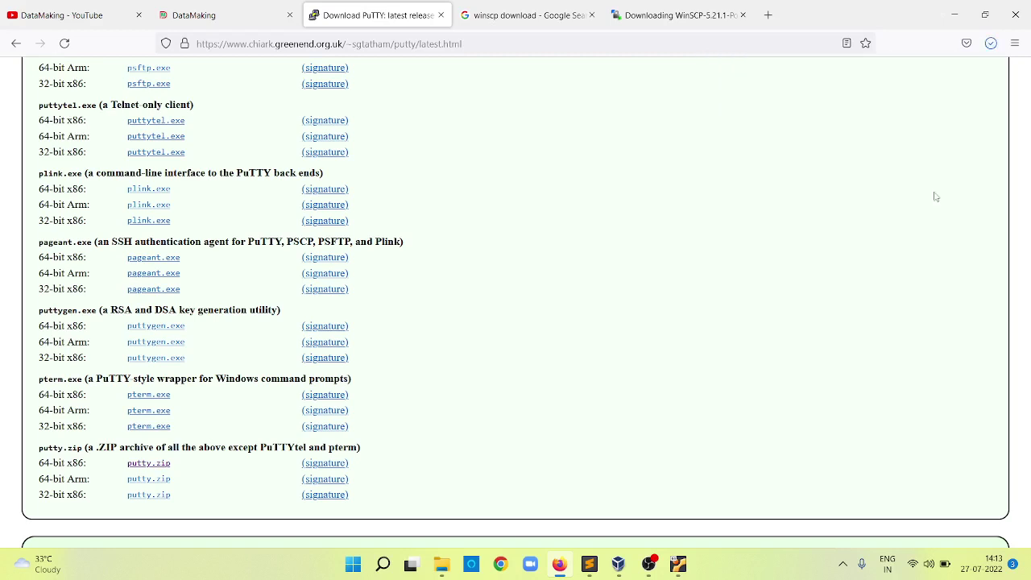
{"action": "left_click", "coordinate": [990, 43]}
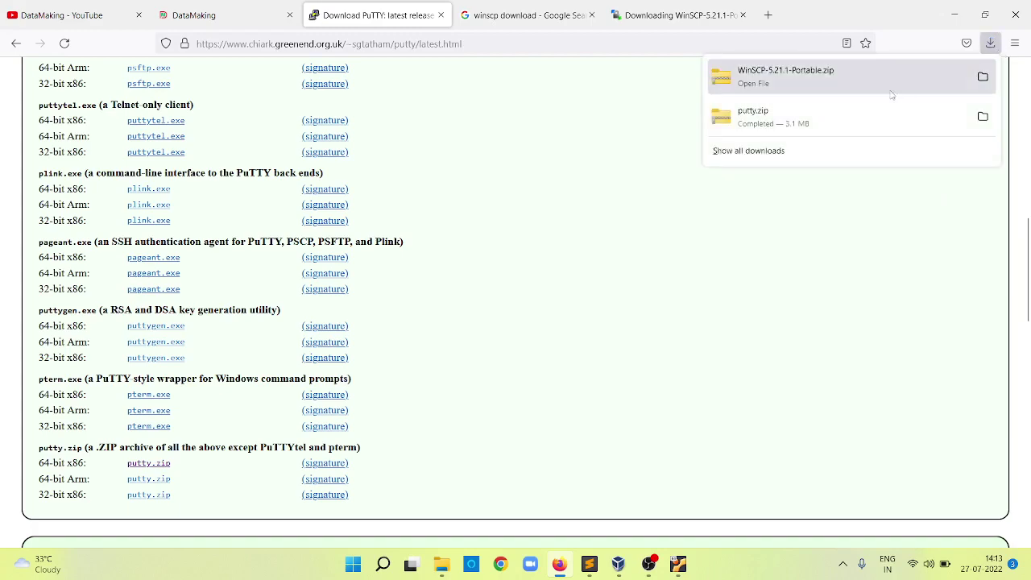
- Switch to File Explorer and copy putty.zip and WinSCP-5.21.1-Portable.zip from Downloads into the software_installed folder
{"action": "key", "text": "alt+Tab"}
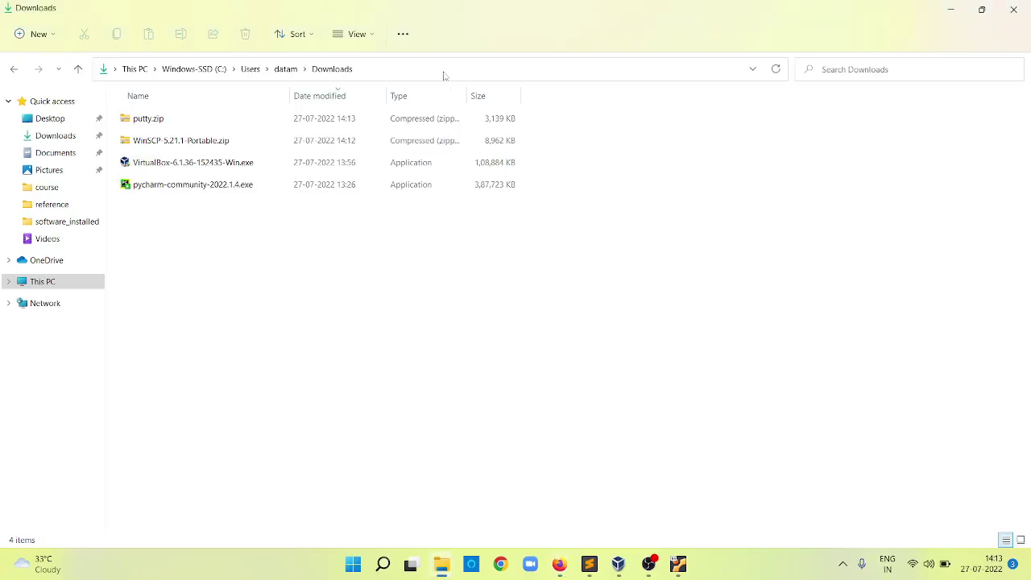
{"action": "left_click", "coordinate": [178, 119]}
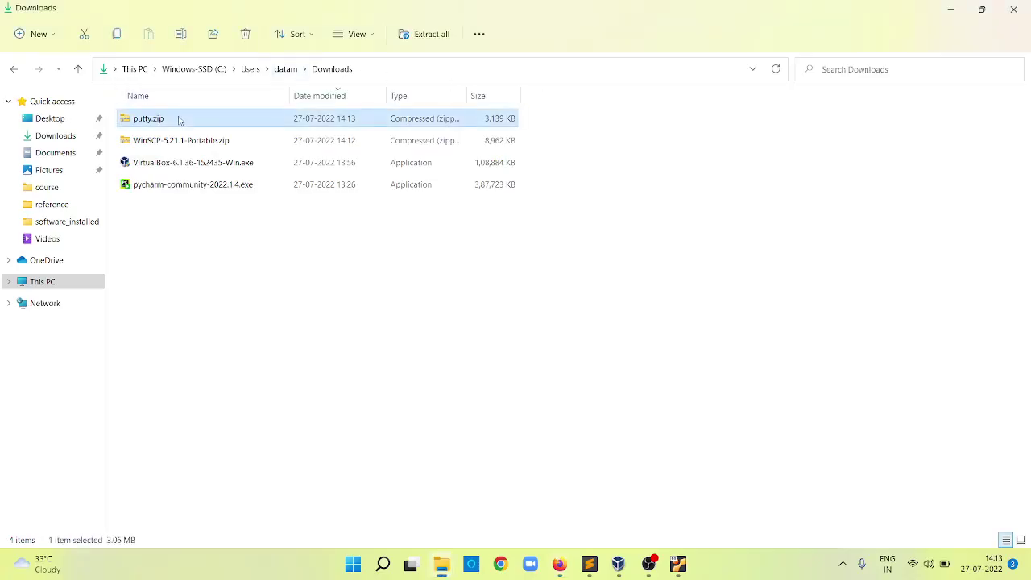
{"action": "left_click", "coordinate": [203, 222]}
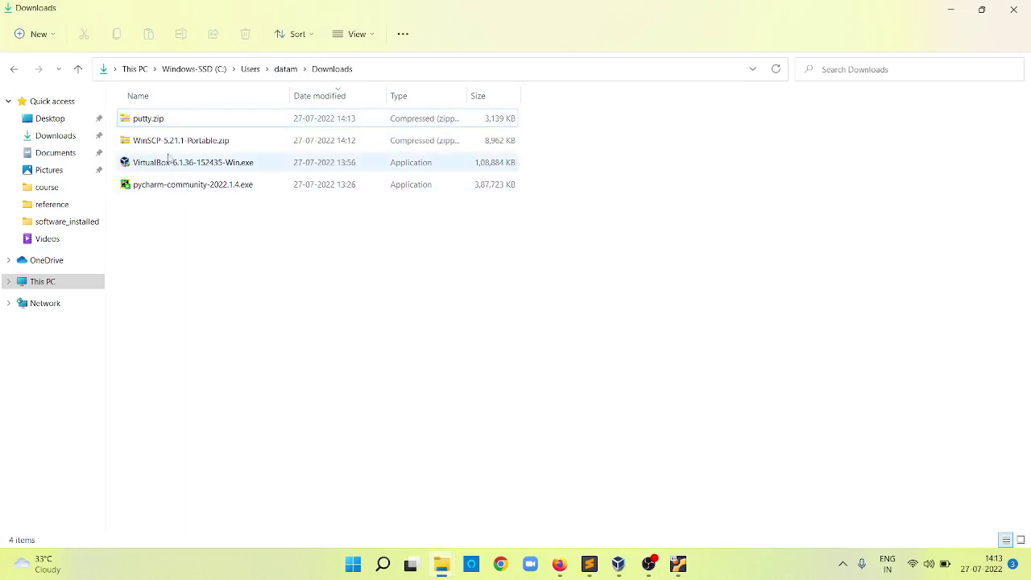
{"action": "left_click", "coordinate": [153, 127]}
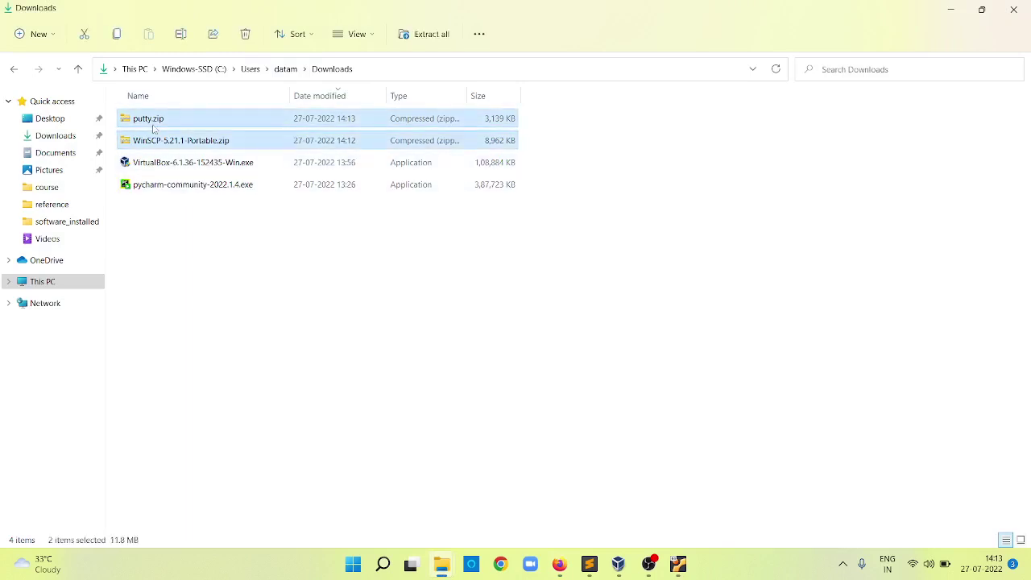
{"action": "key", "text": "ctrl+c"}
{"action": "mouse_move", "coordinate": [441, 567]}
{"action": "mouse_move", "coordinate": [343, 501]}
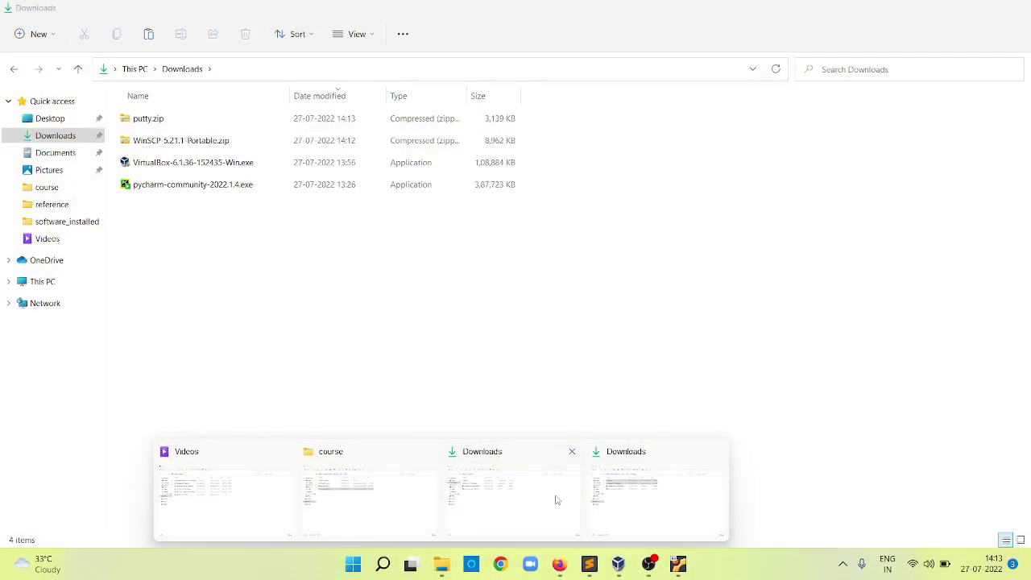
{"action": "left_click", "coordinate": [556, 497]}
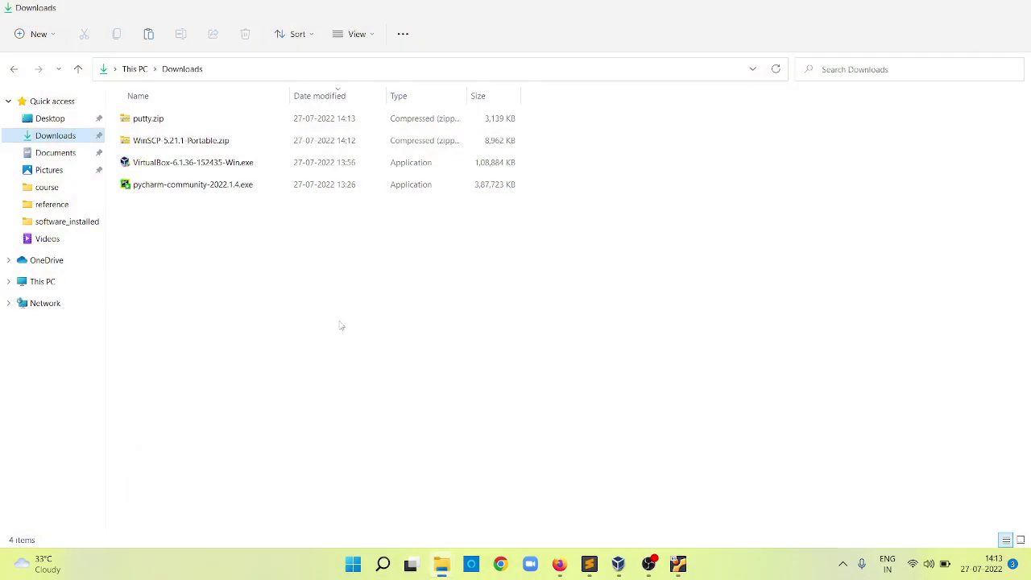
{"action": "left_click", "coordinate": [63, 224]}
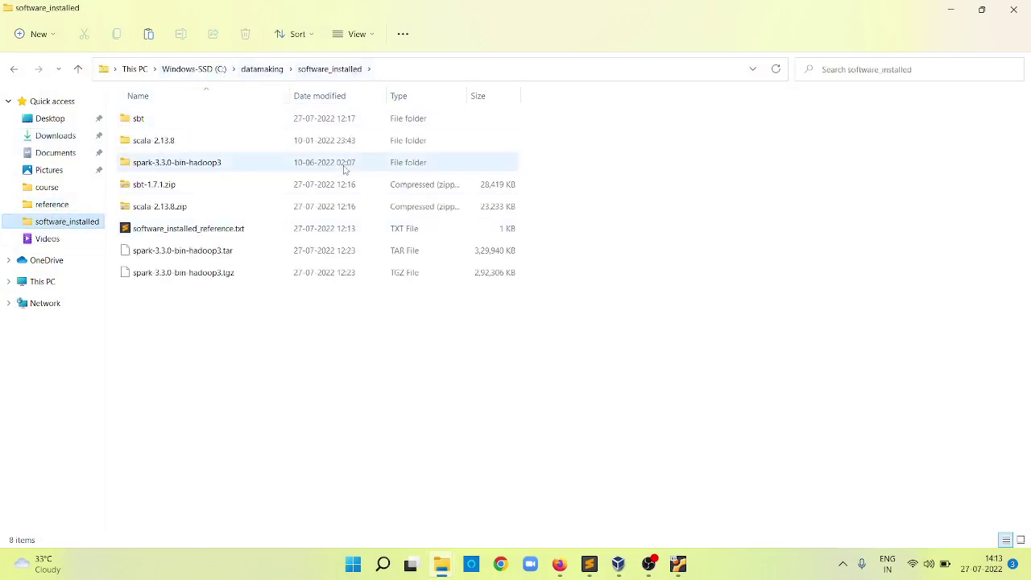
{"action": "right_click", "coordinate": [302, 338]}
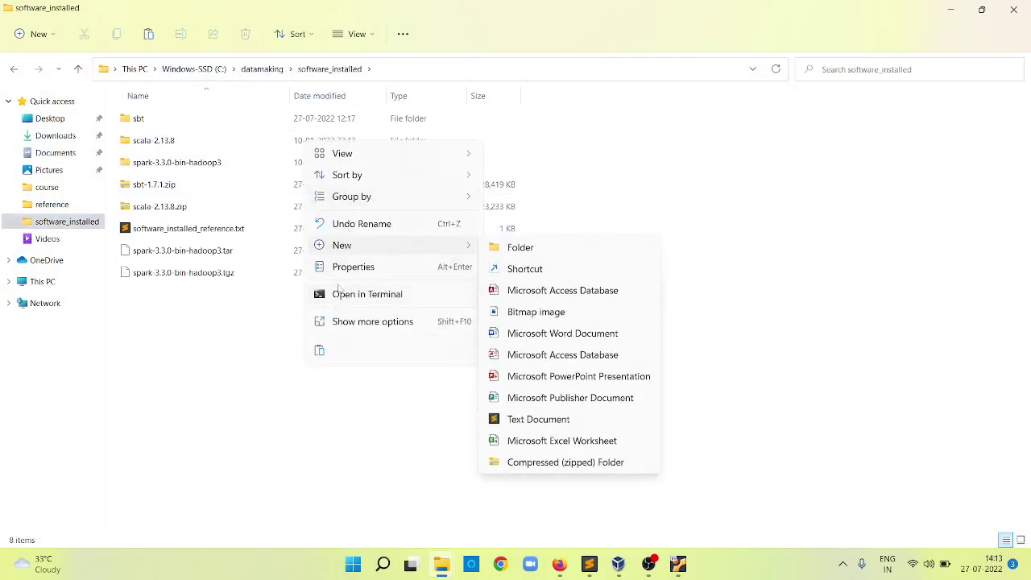
{"action": "left_click", "coordinate": [318, 352]}
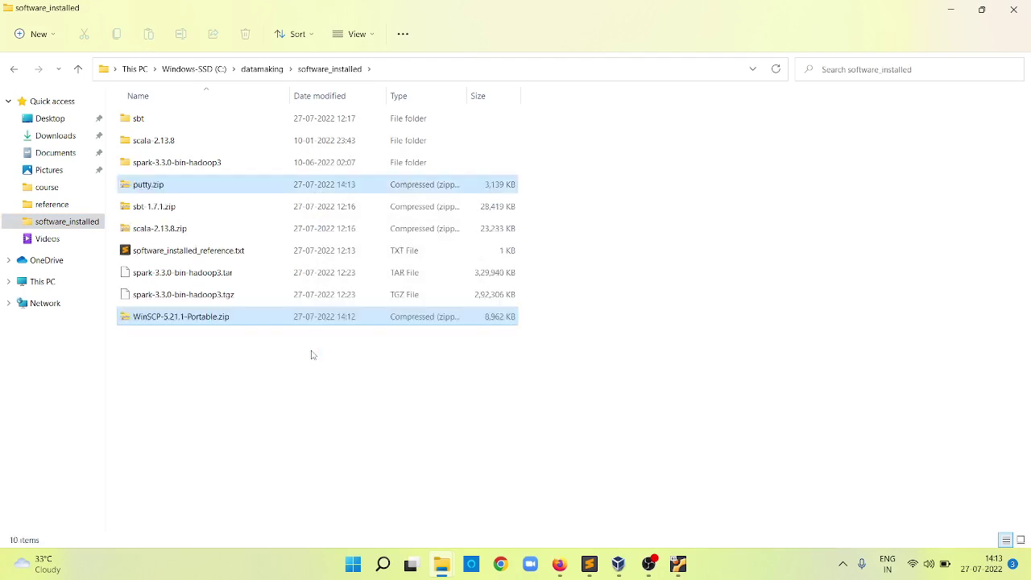
{"action": "left_click", "coordinate": [293, 378]}
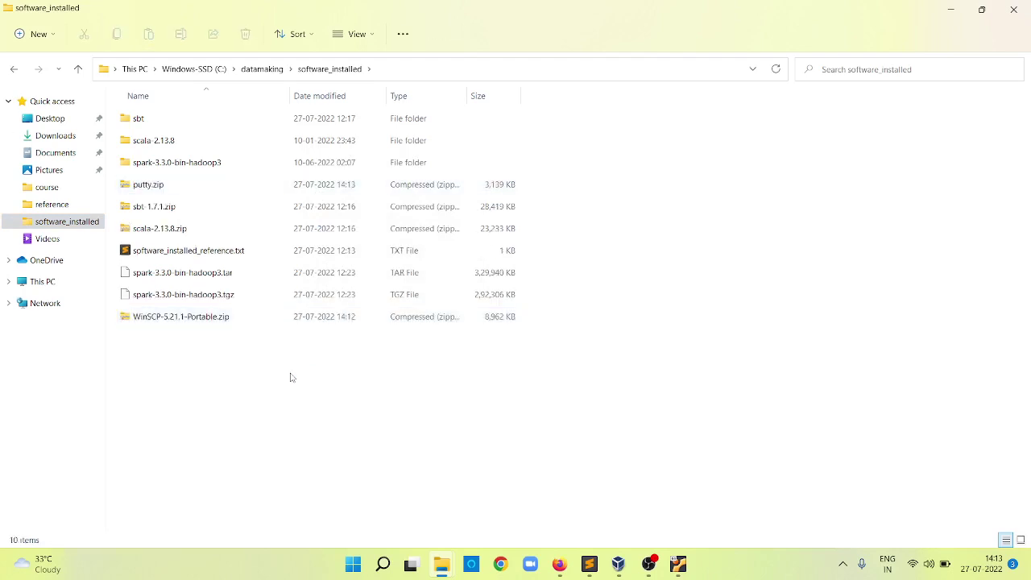
- Extract putty.zip directly into the software_installed folder with 7-Zip and select the extracted PUTTY.EXE
{"action": "left_click", "coordinate": [150, 191]}
{"action": "right_click", "coordinate": [151, 192]}
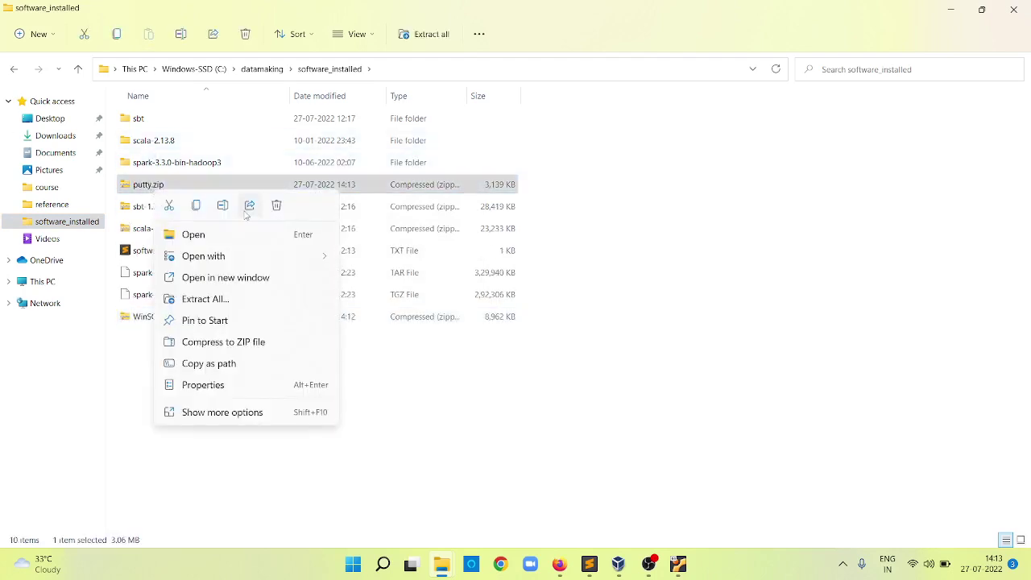
{"action": "left_click", "coordinate": [252, 413]}
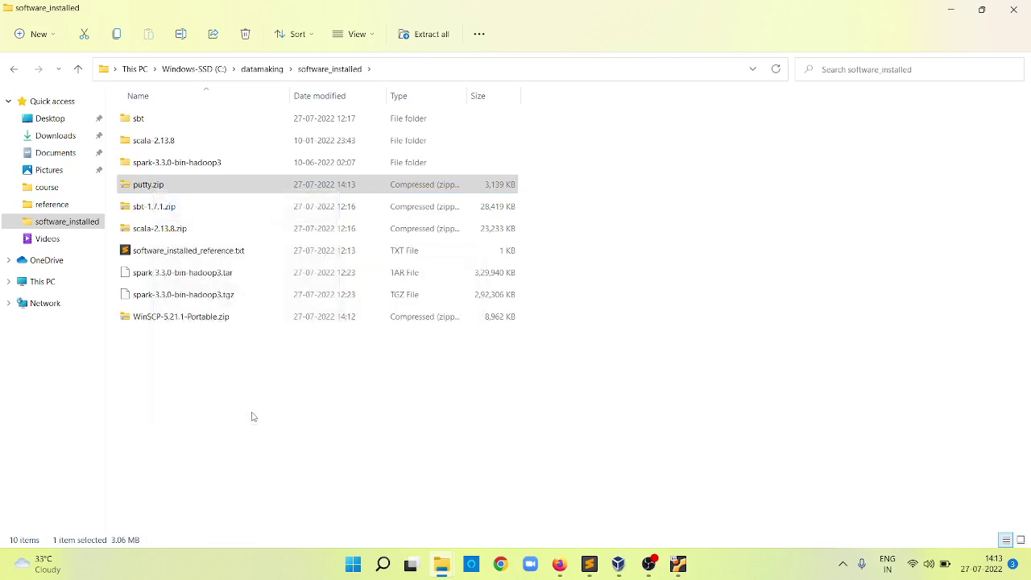
{"action": "mouse_move", "coordinate": [364, 161]}
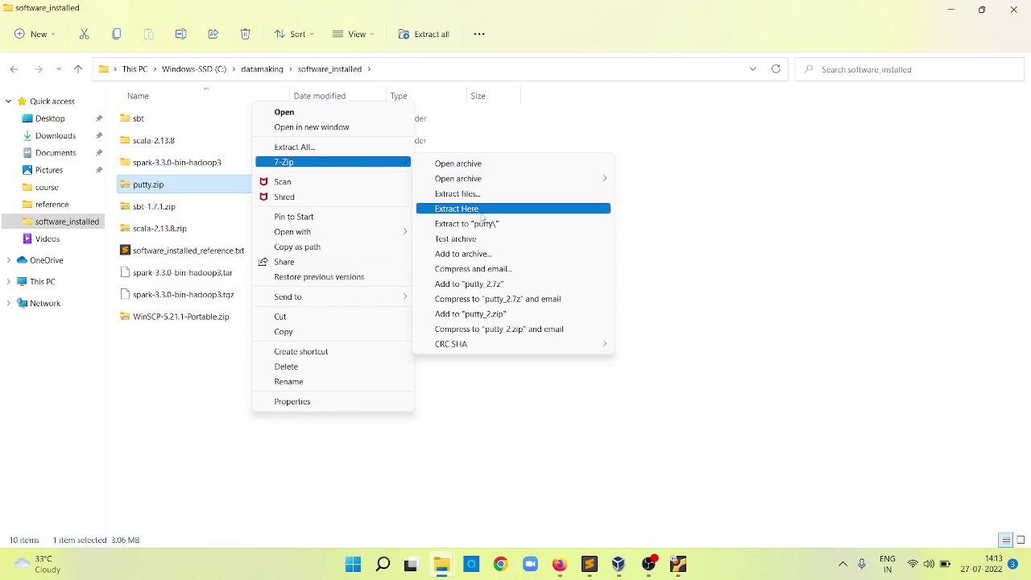
{"action": "left_click", "coordinate": [481, 213]}
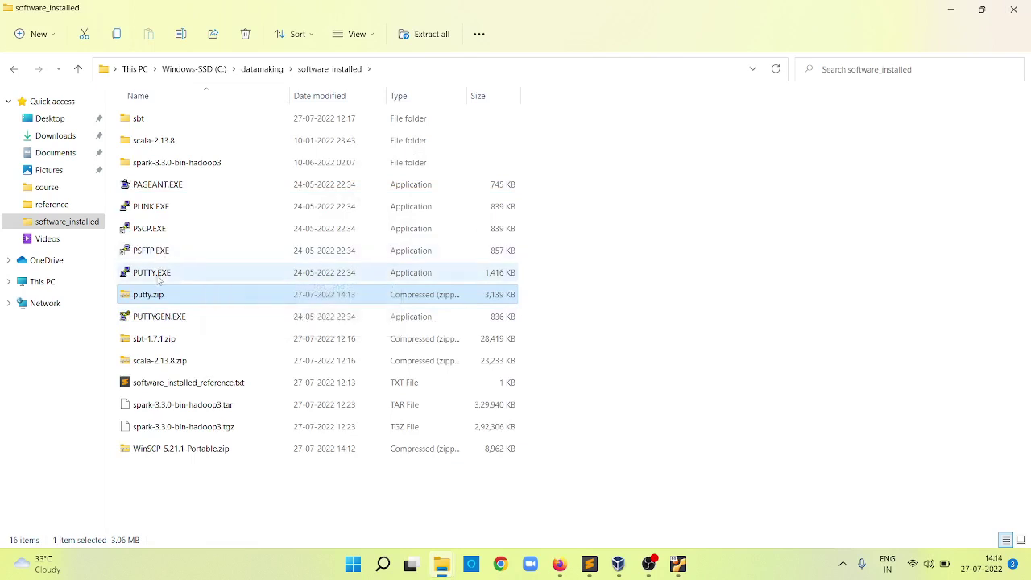
{"action": "left_click", "coordinate": [158, 276]}
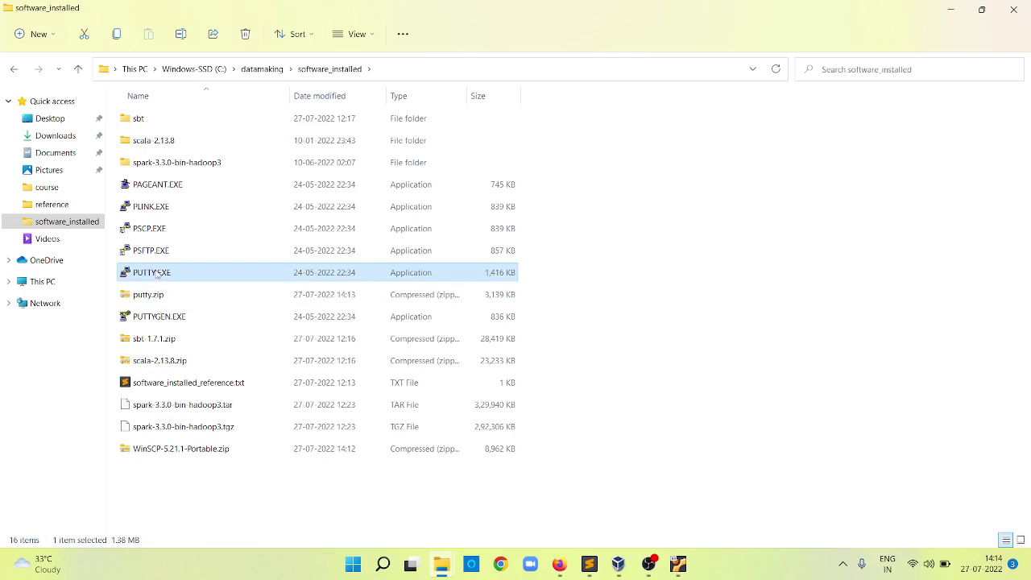
- Extract WinSCP-5.21.1-Portable.zip directly into the software_installed folder with 7-Zip and select the extracted WinSCP.exe
{"action": "left_click", "coordinate": [168, 455]}
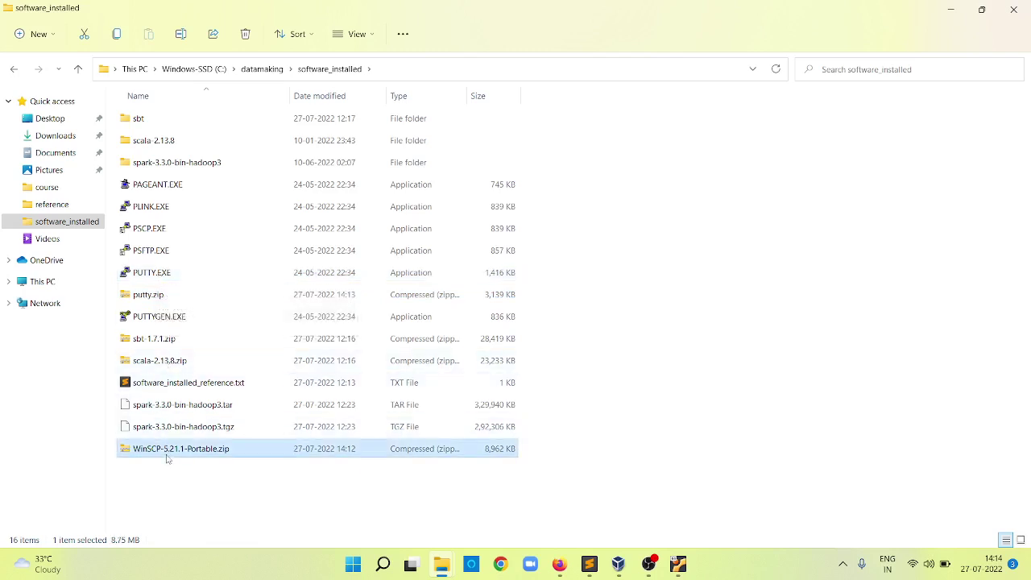
{"action": "right_click", "coordinate": [168, 458]}
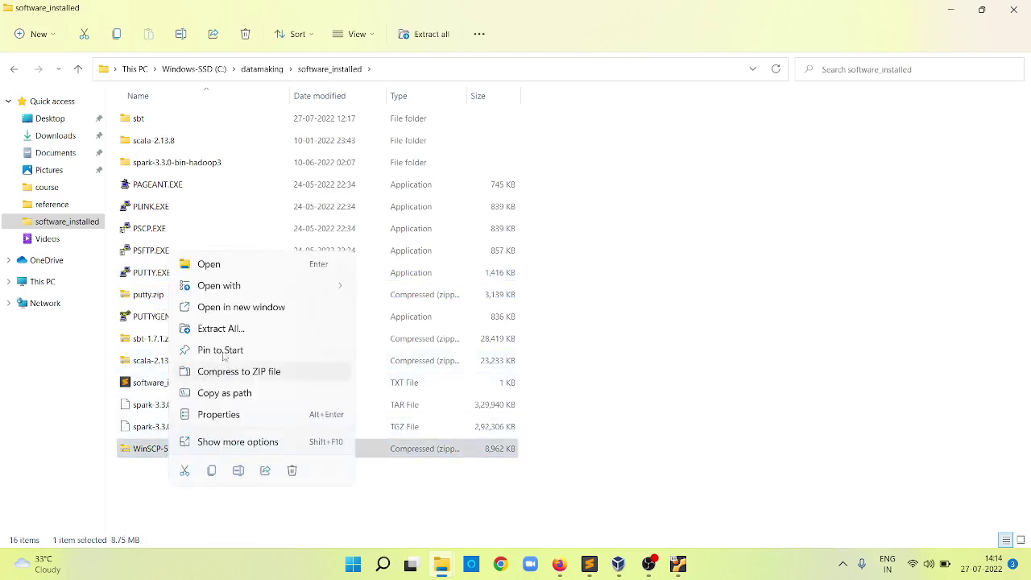
{"action": "mouse_move", "coordinate": [266, 288]}
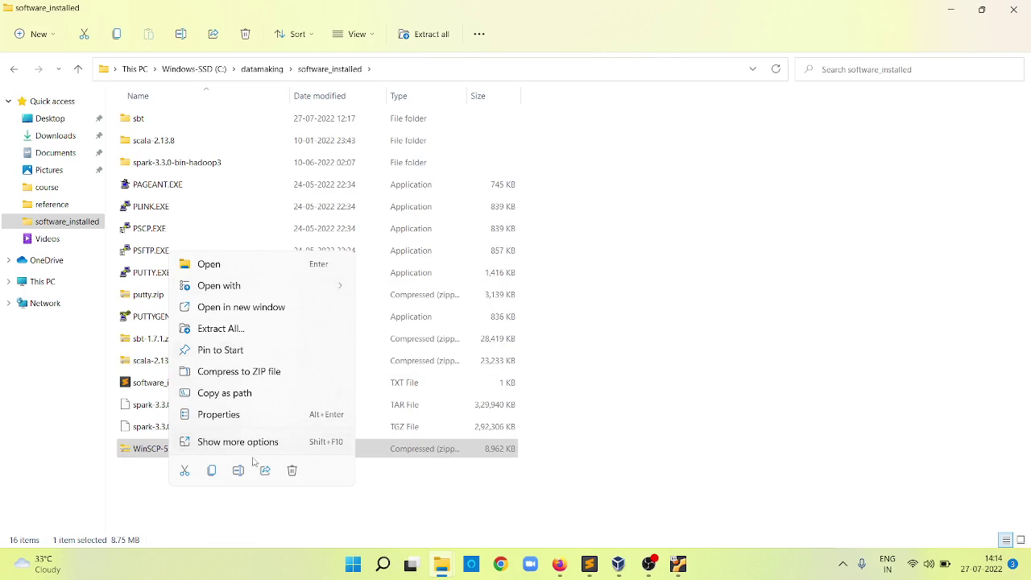
{"action": "left_click", "coordinate": [232, 444]}
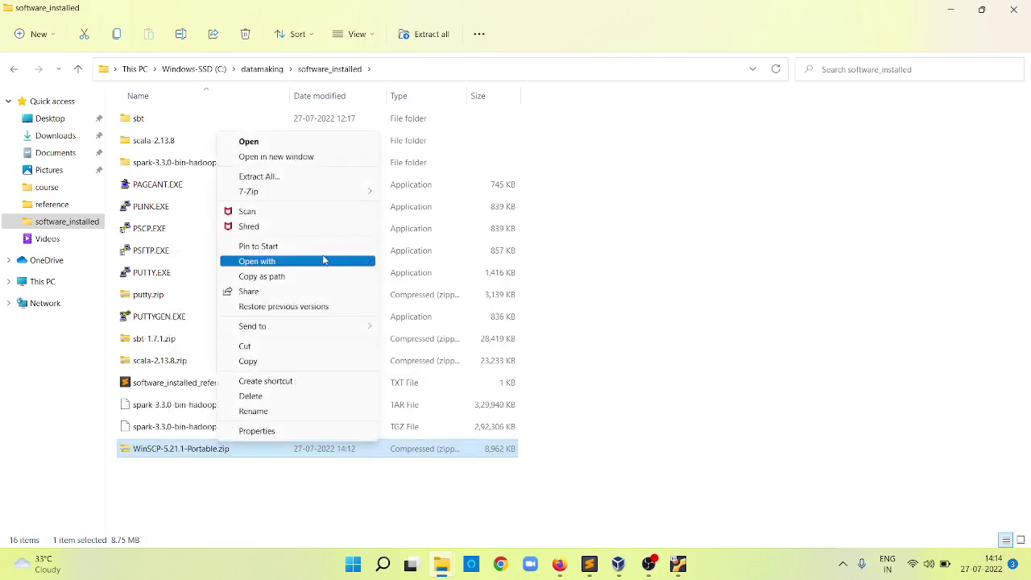
{"action": "mouse_move", "coordinate": [325, 194]}
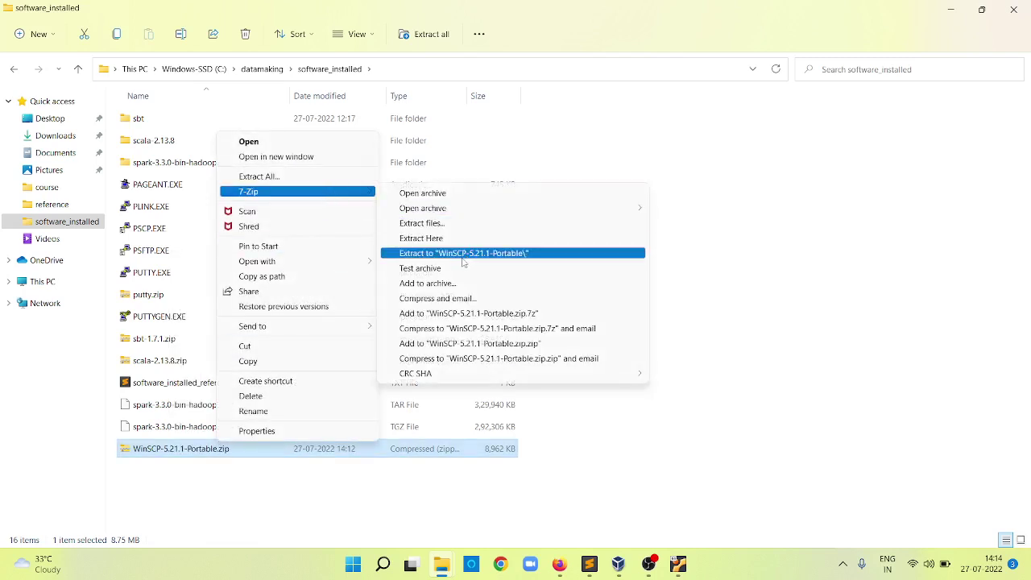
{"action": "left_click", "coordinate": [443, 239]}
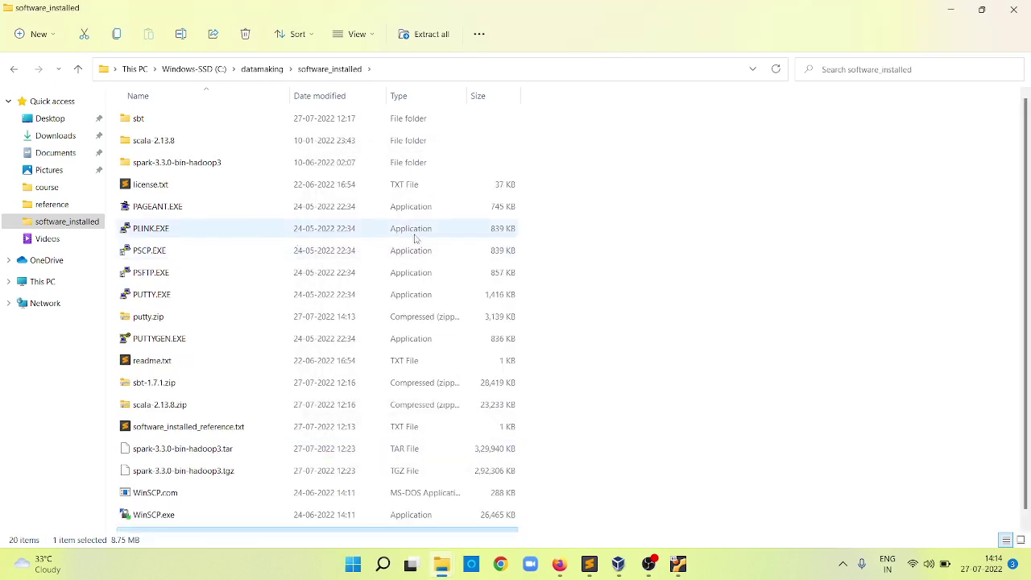
{"action": "scroll", "coordinate": [1028, 246], "scroll_direction": "down", "scroll_amount": 2}
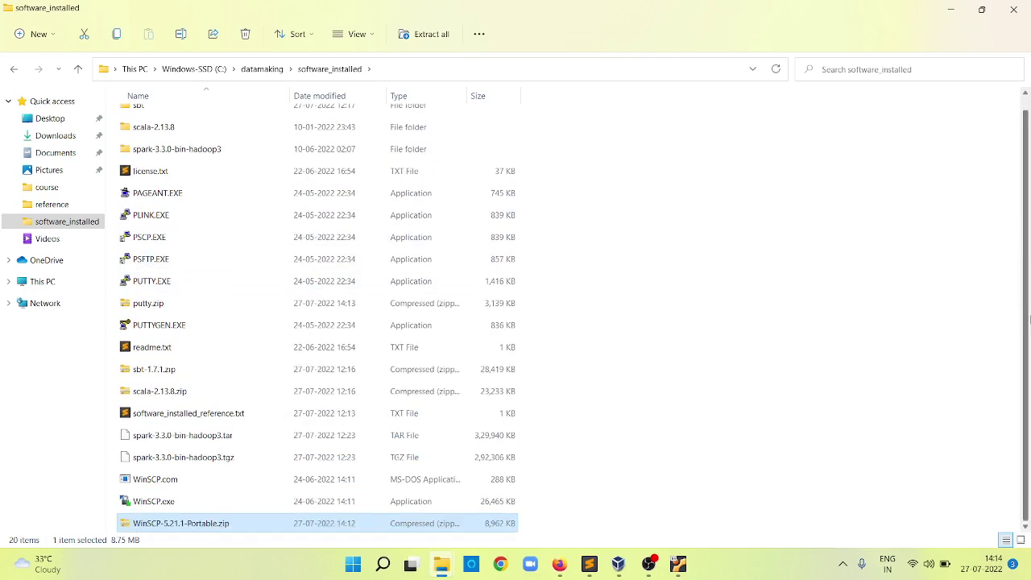
{"action": "left_click", "coordinate": [184, 503]}
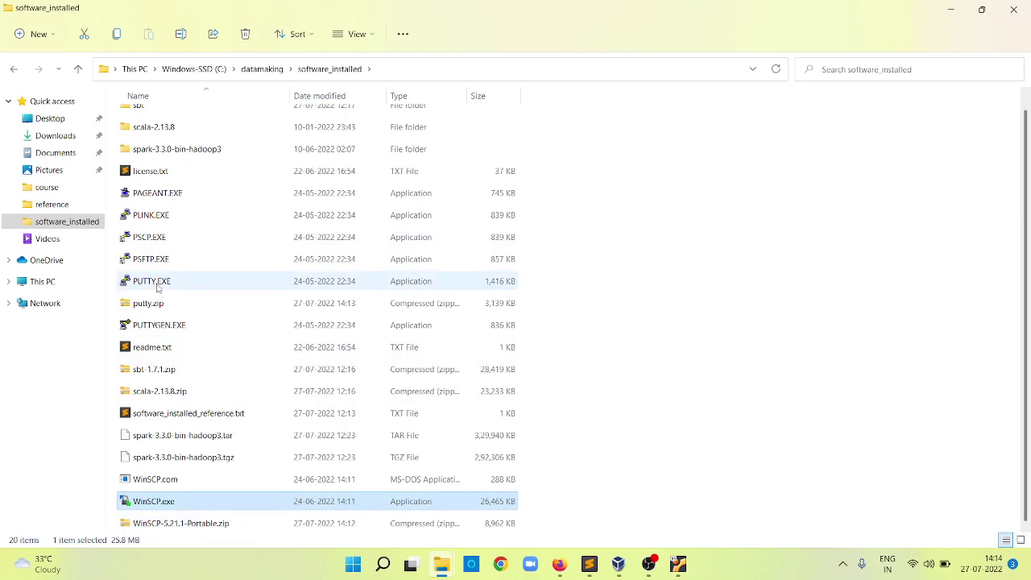
{"action": "double_click", "coordinate": [157, 283]}
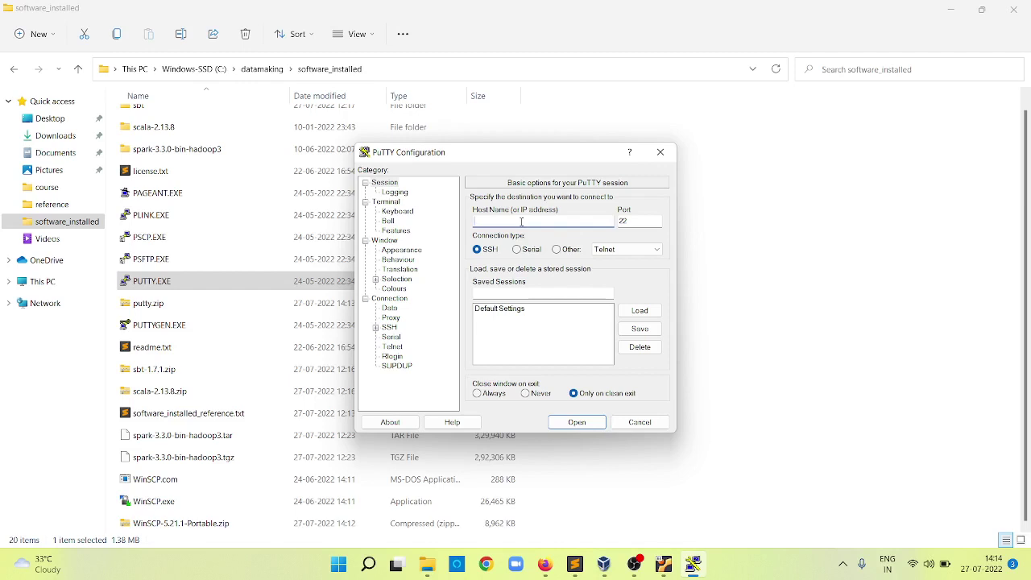
{"action": "left_click", "coordinate": [668, 572]}
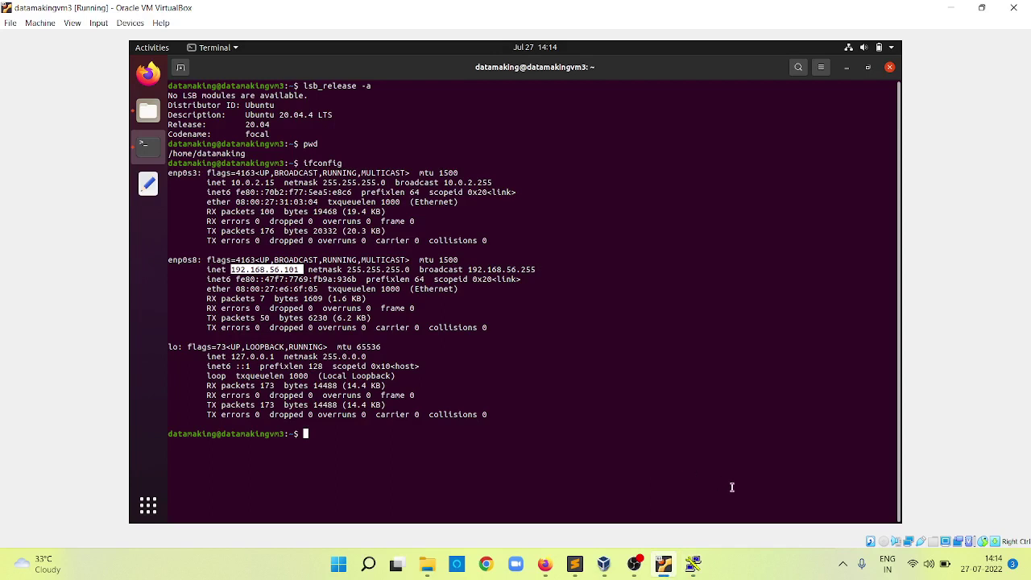
{"action": "left_click", "coordinate": [689, 564]}
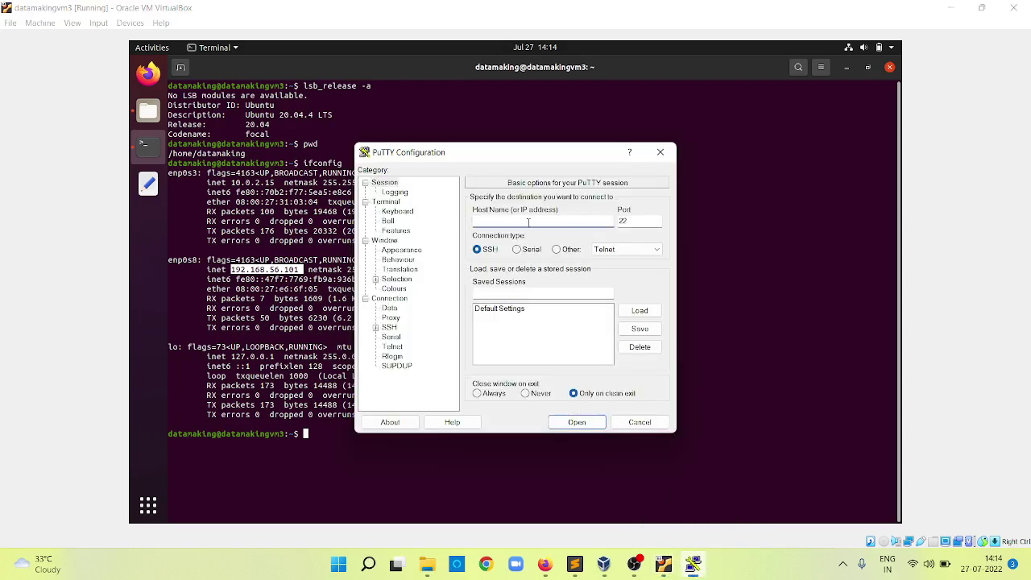
{"action": "type", "text": "demo"}
{"action": "key", "text": "BackSpace"}
{"action": "key", "text": "BackSpace"}
{"action": "key", "text": "BackSpace"}
{"action": "type", "text": "datamaking@192.168.56.101"}
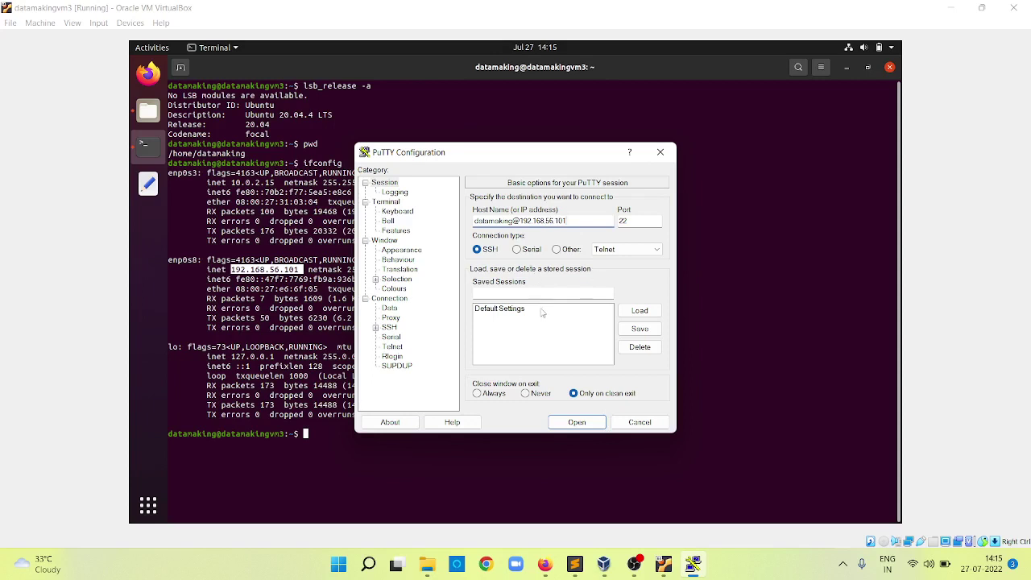
- Save the PuTTY session settings under the name DataMakingVM3
{"action": "left_click", "coordinate": [487, 292]}
{"action": "type", "text": "DataMakin"}
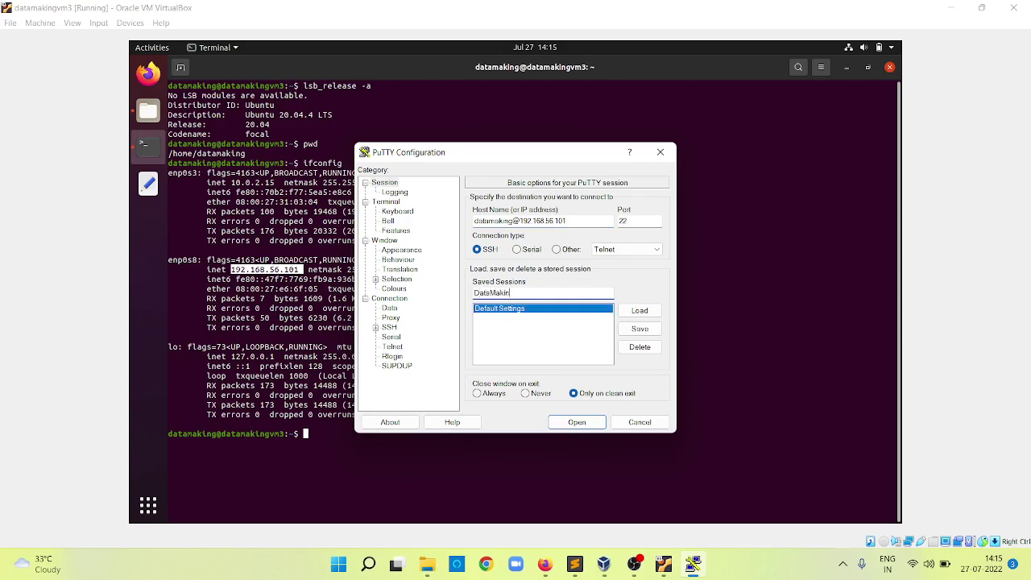
{"action": "type", "text": "gVM3"}
{"action": "left_click", "coordinate": [641, 329]}
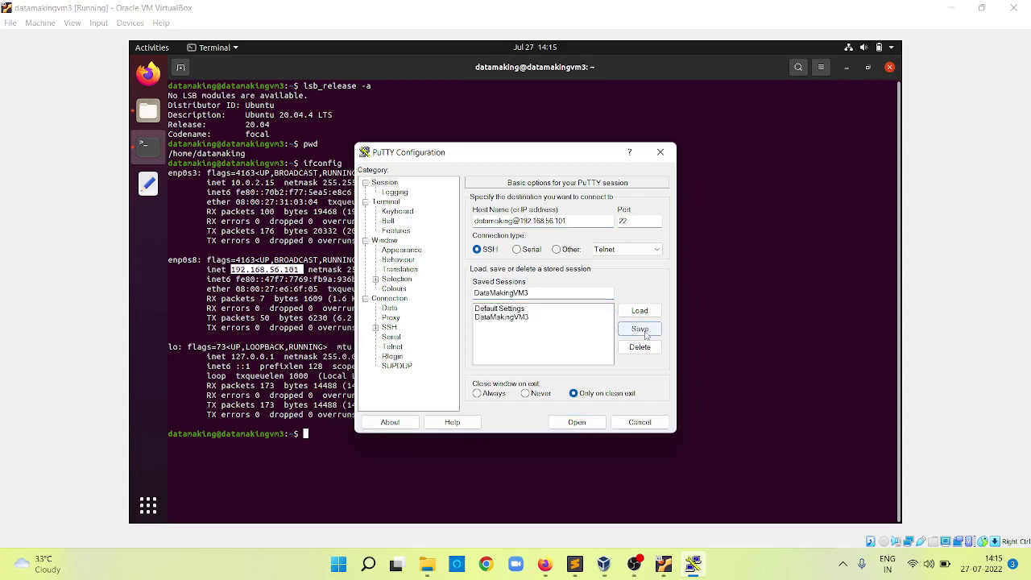
- Open the DataMakingVM3 session, accept the server's host key, log in with the account password, and maximize the terminal window
{"action": "left_click", "coordinate": [518, 322]}
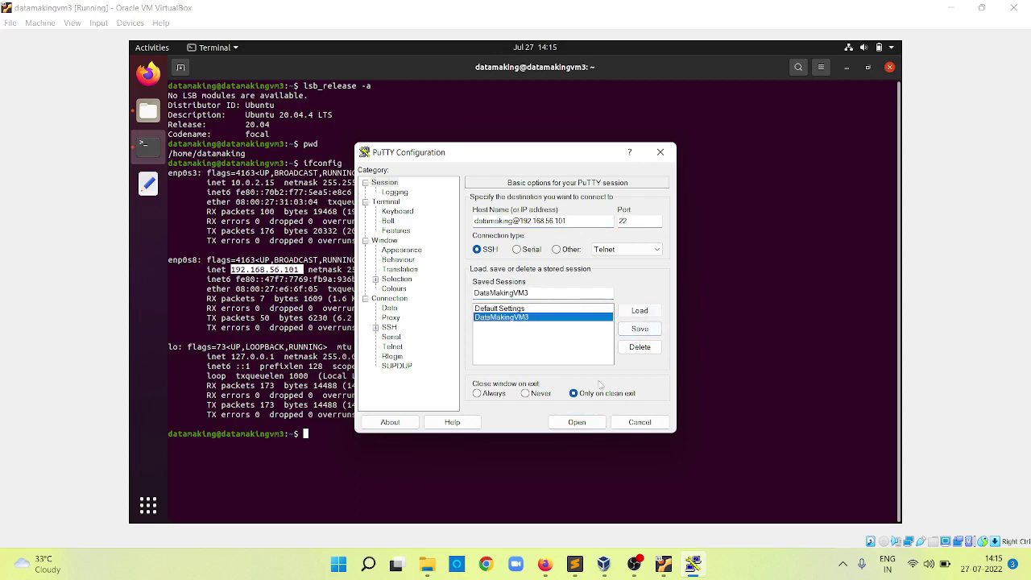
{"action": "left_click", "coordinate": [574, 424]}
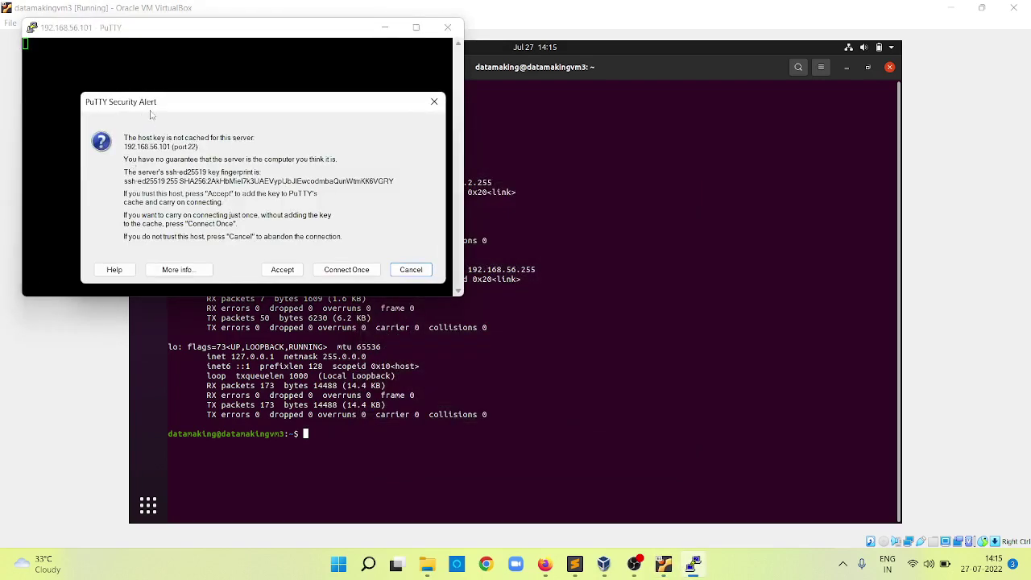
{"action": "left_click", "coordinate": [282, 270]}
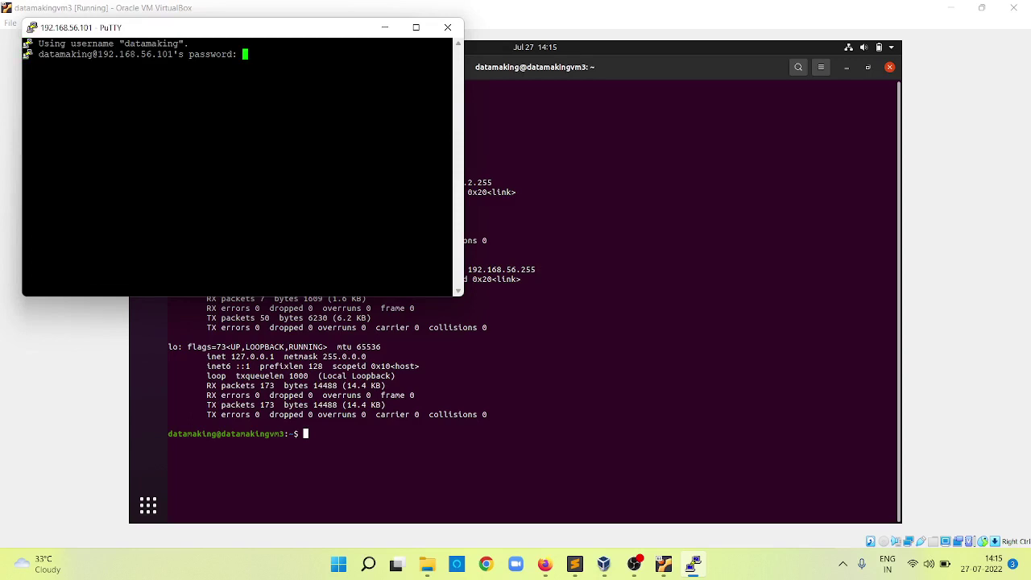
{"action": "key", "text": "Return"}
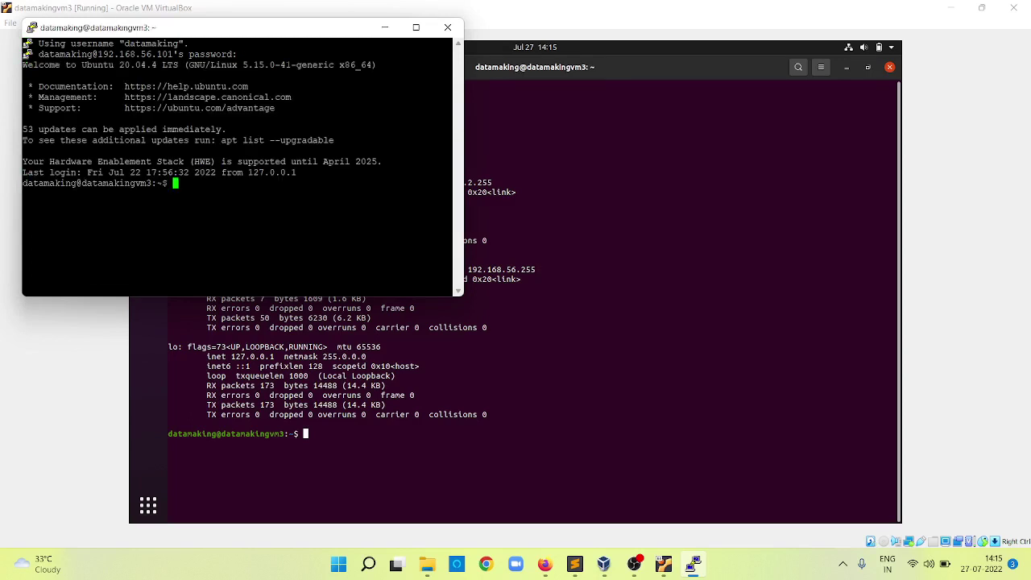
{"action": "left_click", "coordinate": [416, 28]}
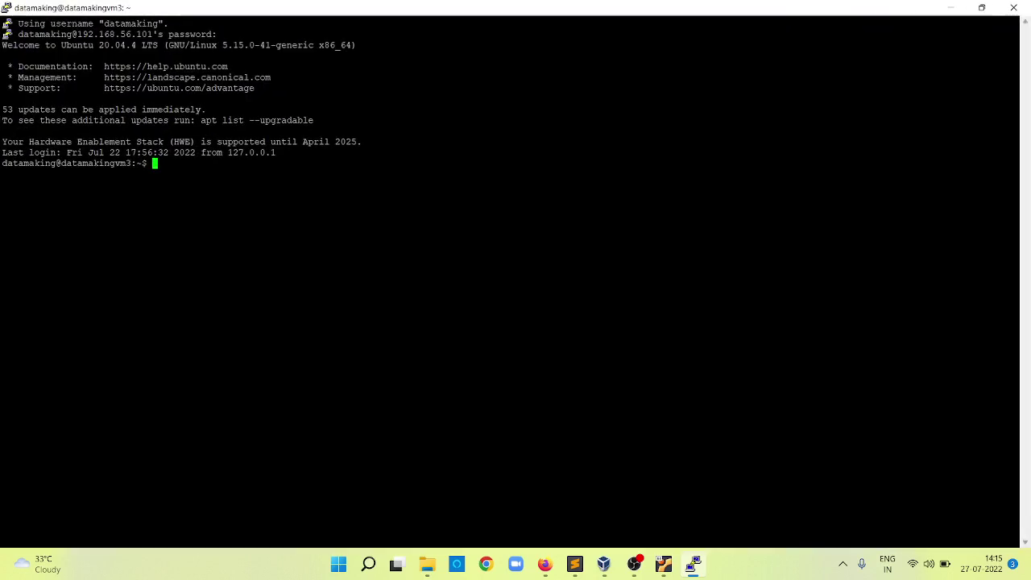
- Run ls and pwd in the PuTTY terminal to check the home directory's contents and path
{"action": "key", "text": "Return"}
{"action": "key", "text": "Return"}
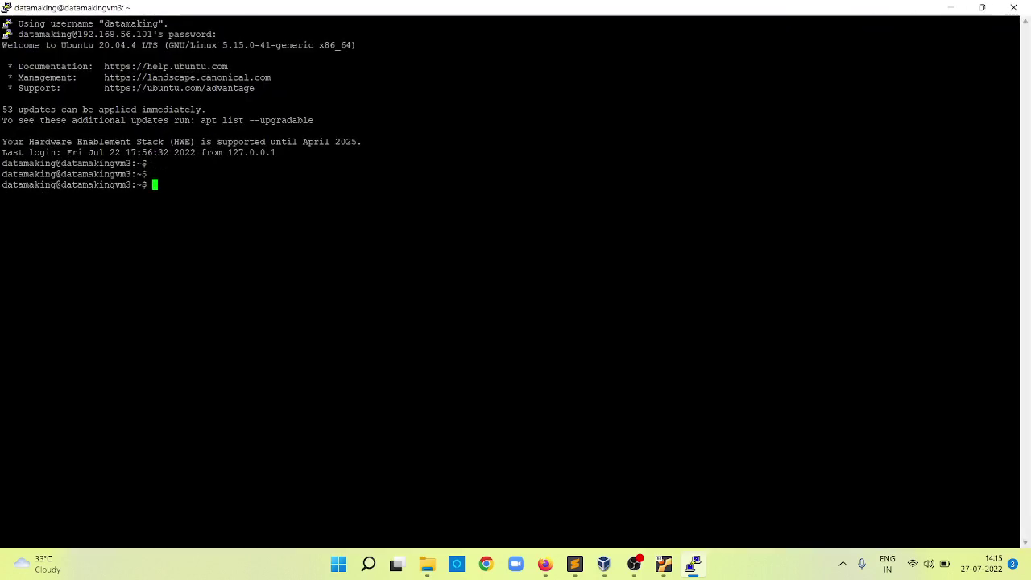
{"action": "type", "text": "ls"}
{"action": "key", "text": "Return"}
{"action": "key", "text": "Return"}
{"action": "key", "text": "Return"}
{"action": "type", "text": "pwd"}
{"action": "key", "text": "Return"}
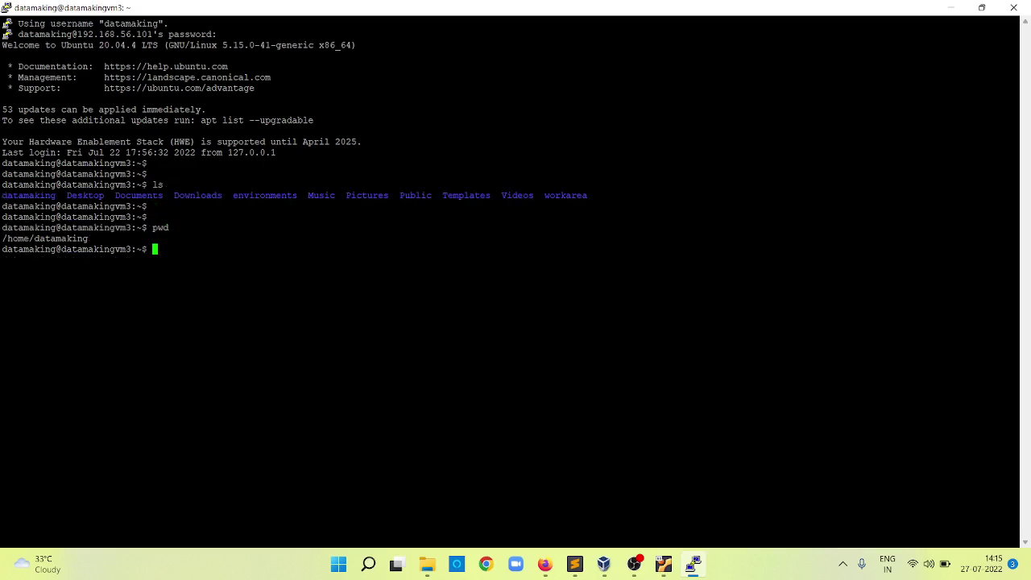
{"action": "key", "text": "Return"}
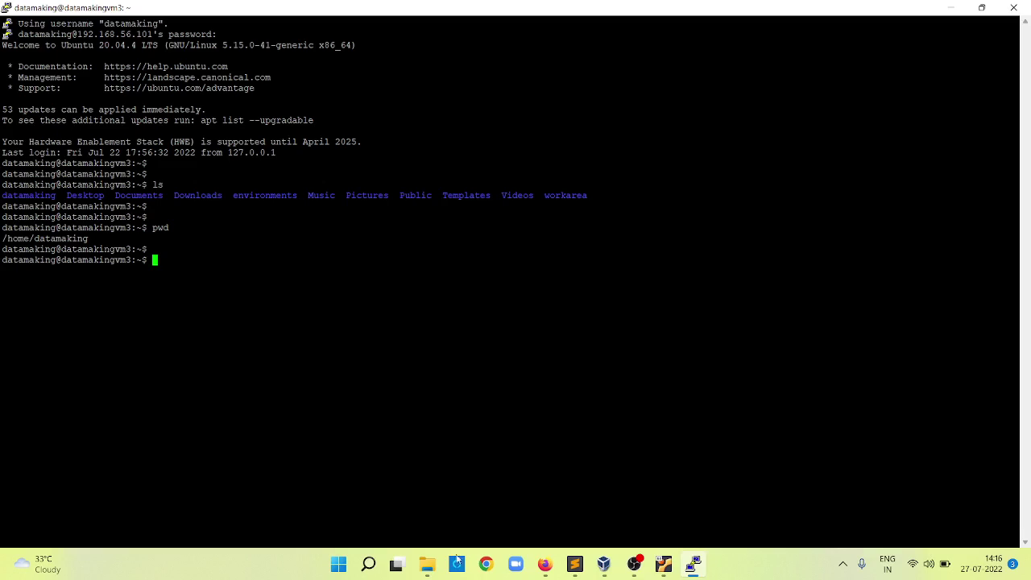
- Switch to the software_installed folder in File Explorer and launch WinSCP.exe
{"action": "left_click", "coordinate": [427, 564]}
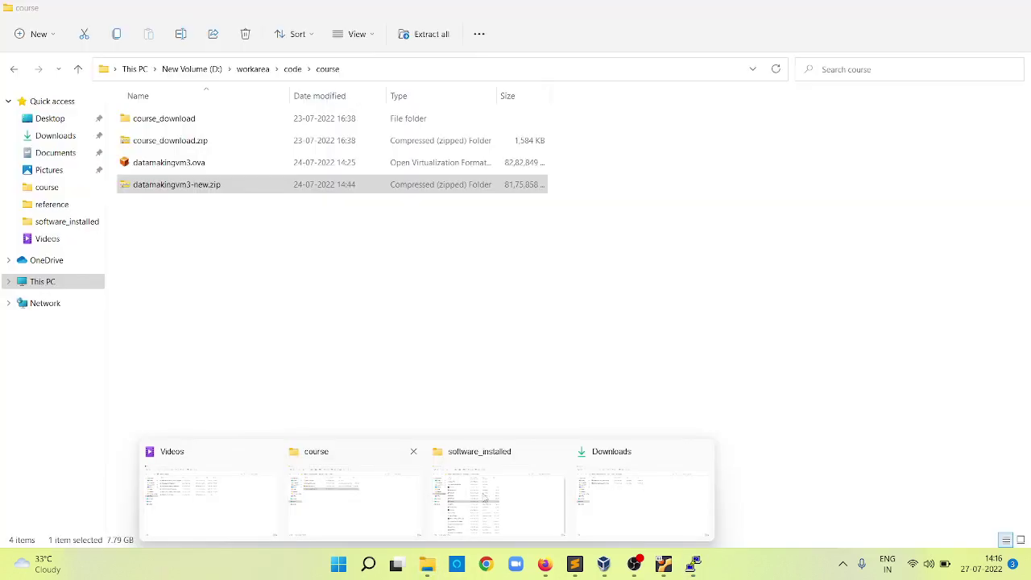
{"action": "left_click", "coordinate": [548, 501]}
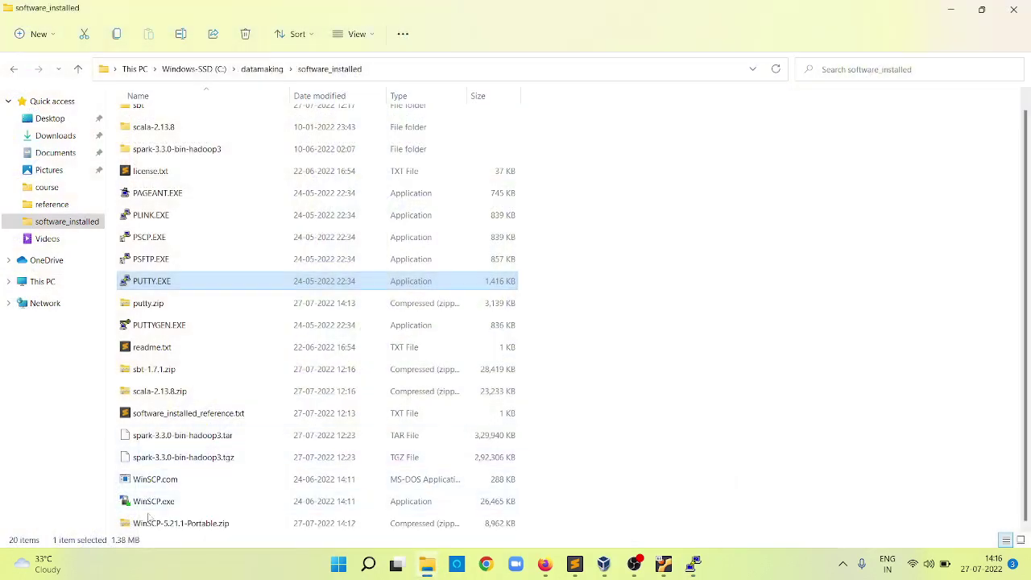
{"action": "left_click", "coordinate": [147, 503]}
{"action": "double_click", "coordinate": [147, 503]}
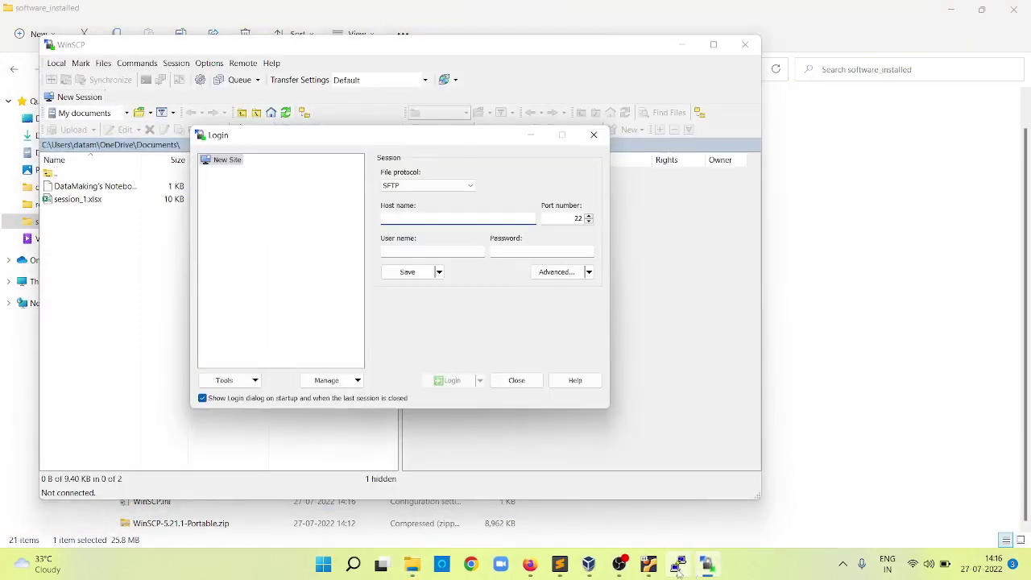
- Switch back to the PuTTY terminal and close its session
{"action": "right_click", "coordinate": [679, 564]}
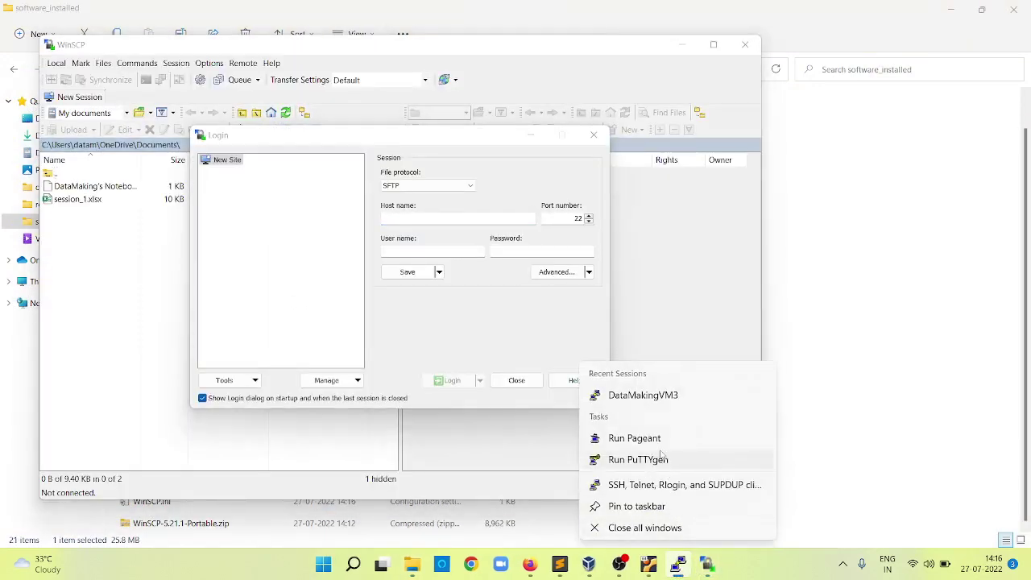
{"action": "left_click", "coordinate": [740, 562]}
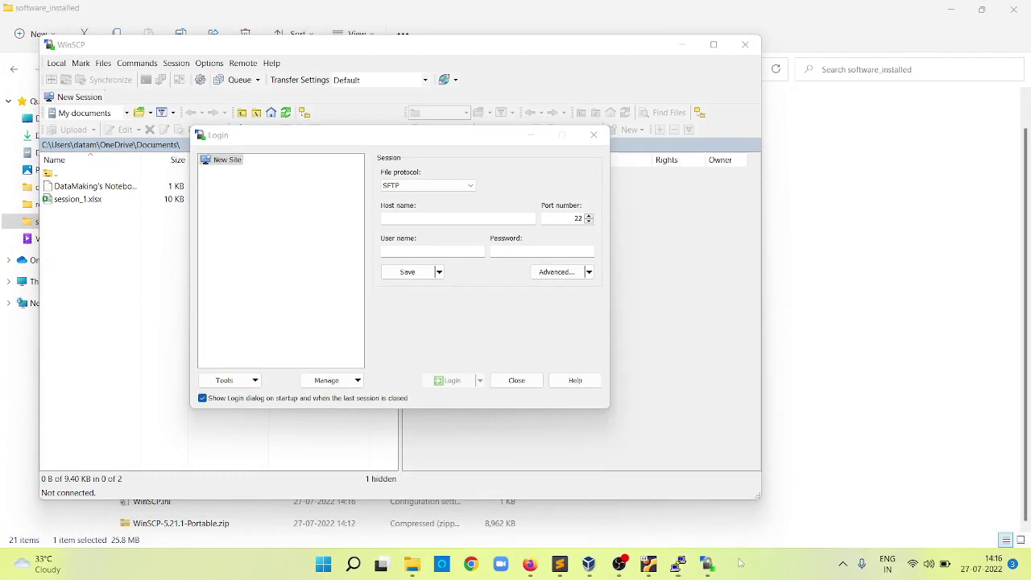
{"action": "left_click", "coordinate": [680, 564]}
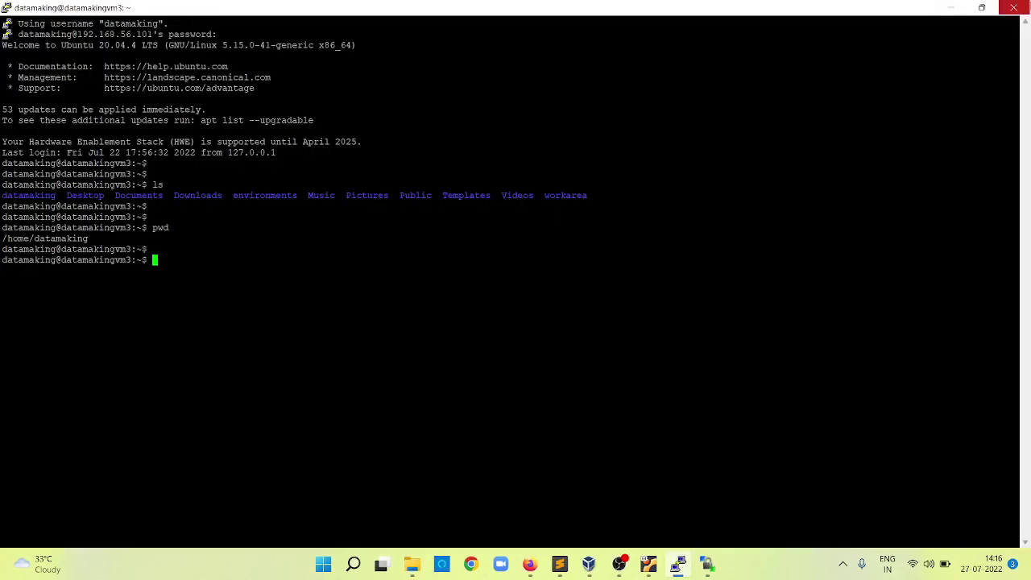
{"action": "left_click", "coordinate": [1013, 8]}
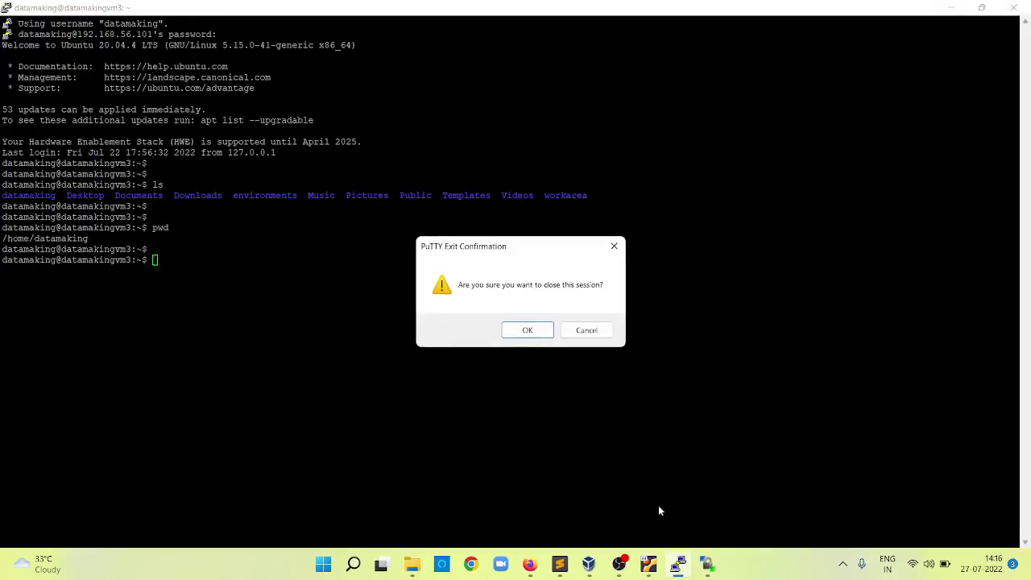
{"action": "left_click", "coordinate": [528, 330]}
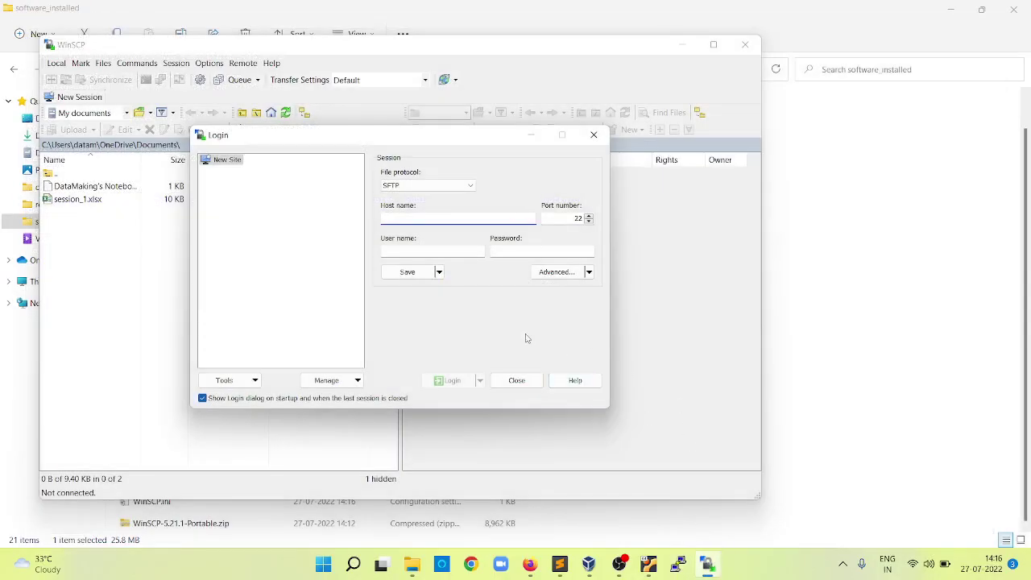
- Minimize all windows, bring WinSCP back, and set the login host name to 192.168.56.101 and the user name to datamaking
{"action": "key", "text": "super+d"}
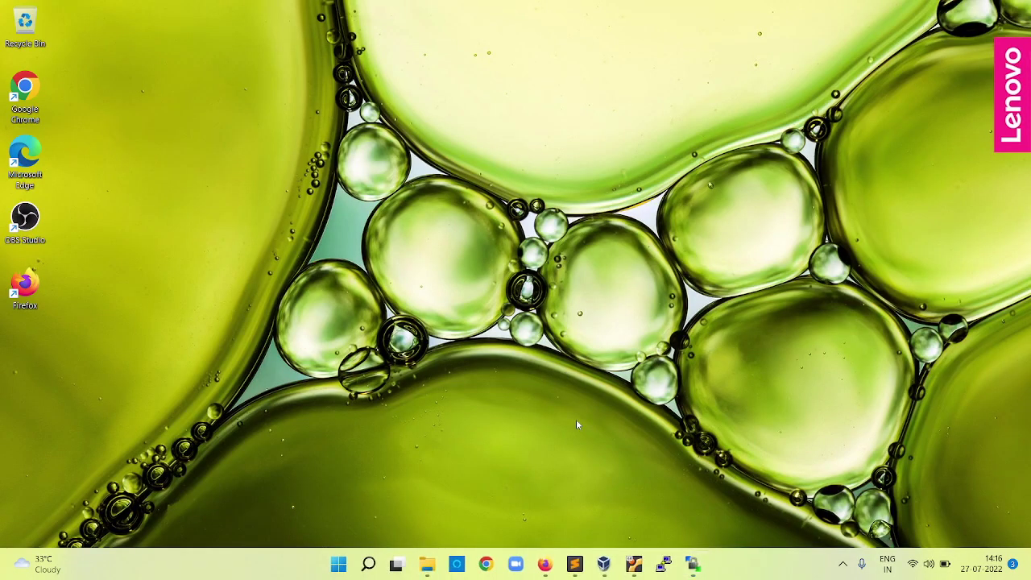
{"action": "left_click", "coordinate": [694, 567]}
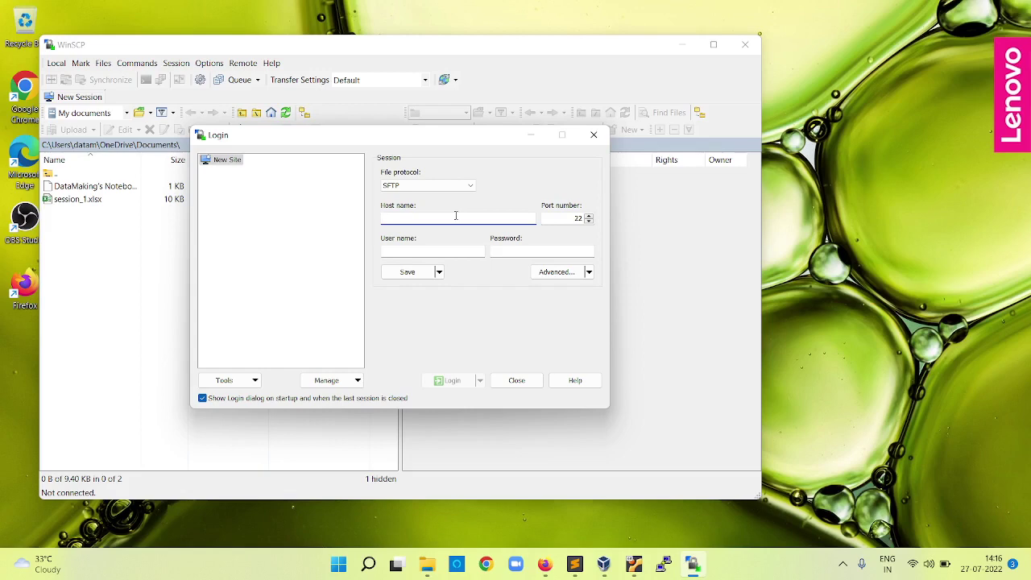
{"action": "type", "text": "datamakin"}
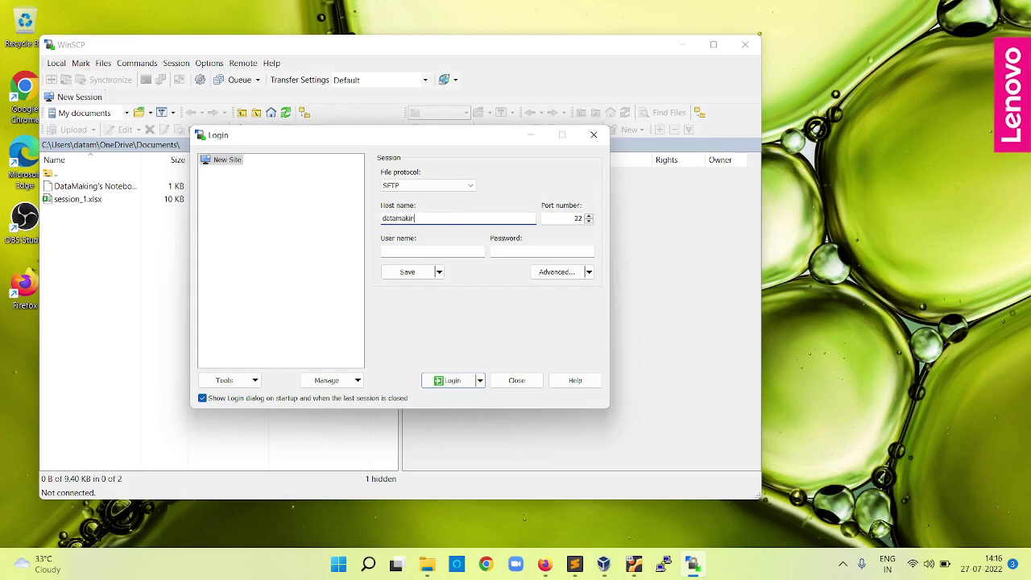
{"action": "type", "text": "gg@192.168.56.1010"}
{"action": "left_click", "coordinate": [437, 252]}
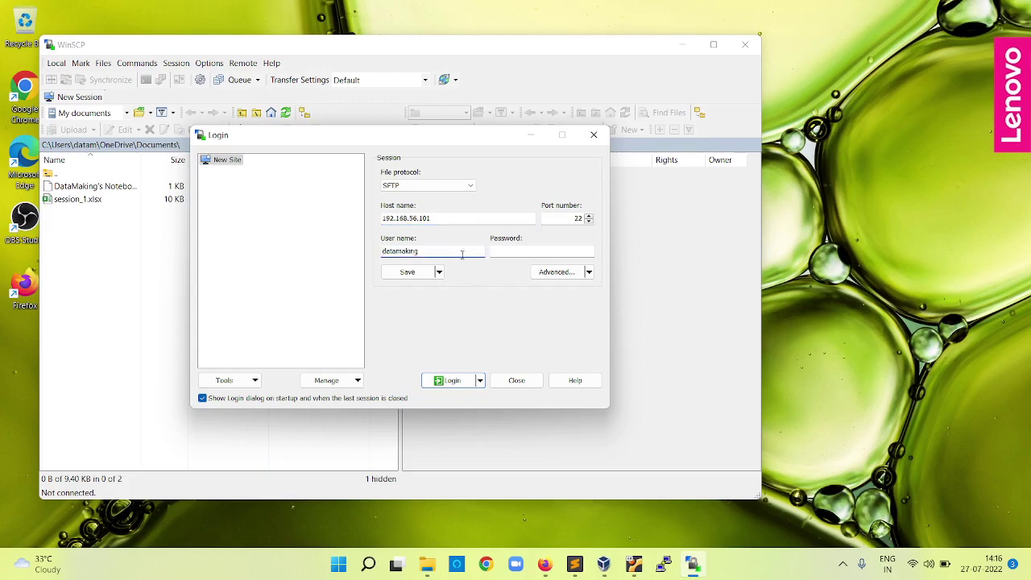
- Enter the account password and save the session as site DataMakingVM3 with the password stored
{"action": "left_click", "coordinate": [510, 254]}
{"action": "type", "text": "•••••••••"}
{"action": "left_click", "coordinate": [427, 274]}
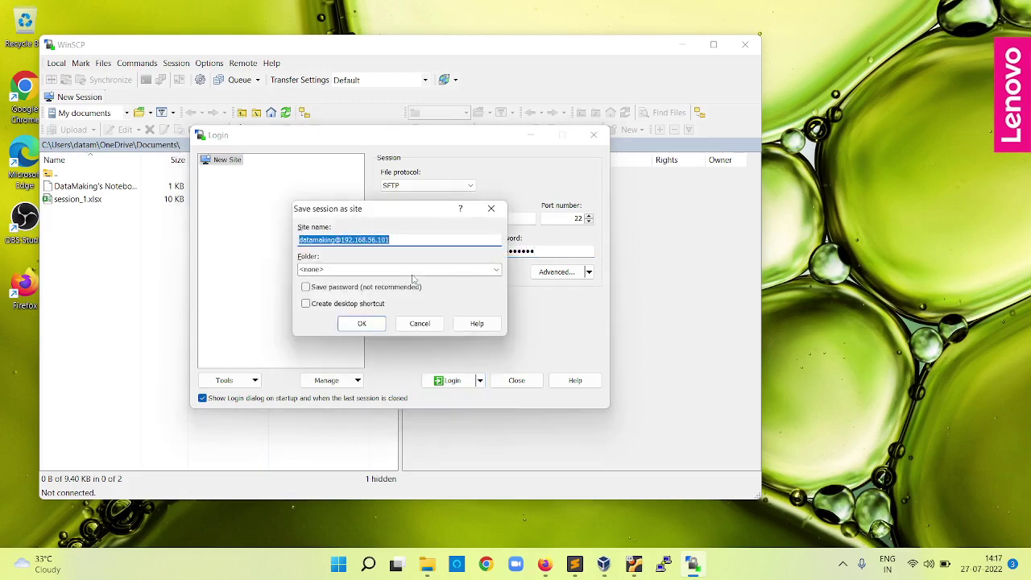
{"action": "type", "text": "DataMaking"}
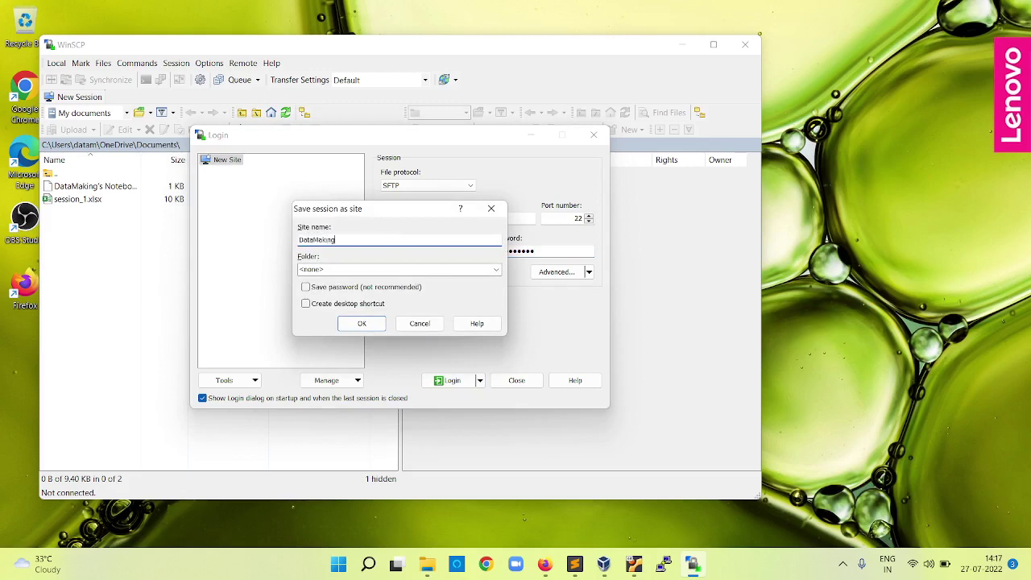
{"action": "type", "text": "VM3"}
{"action": "left_click", "coordinate": [365, 288]}
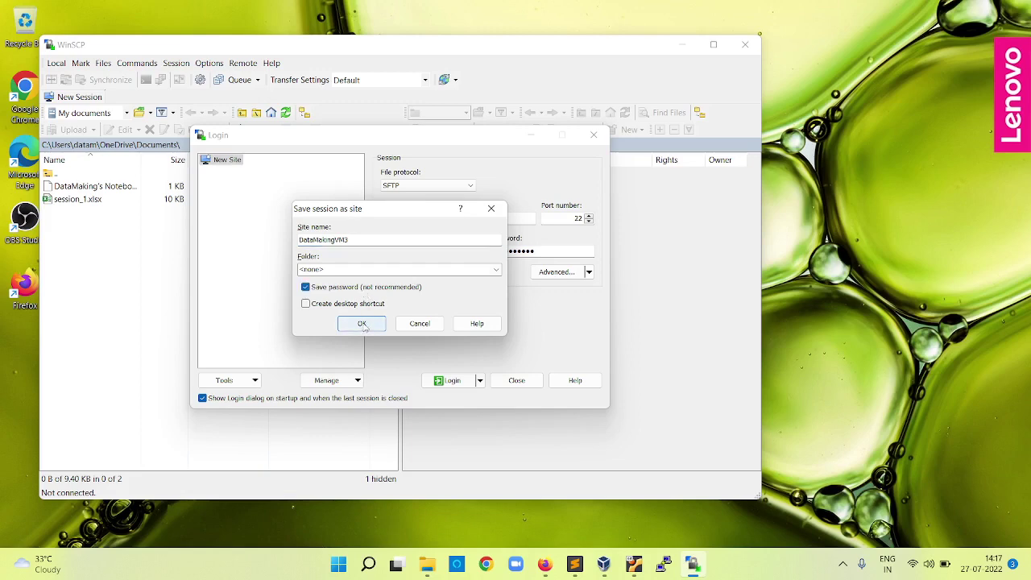
{"action": "left_click", "coordinate": [362, 325]}
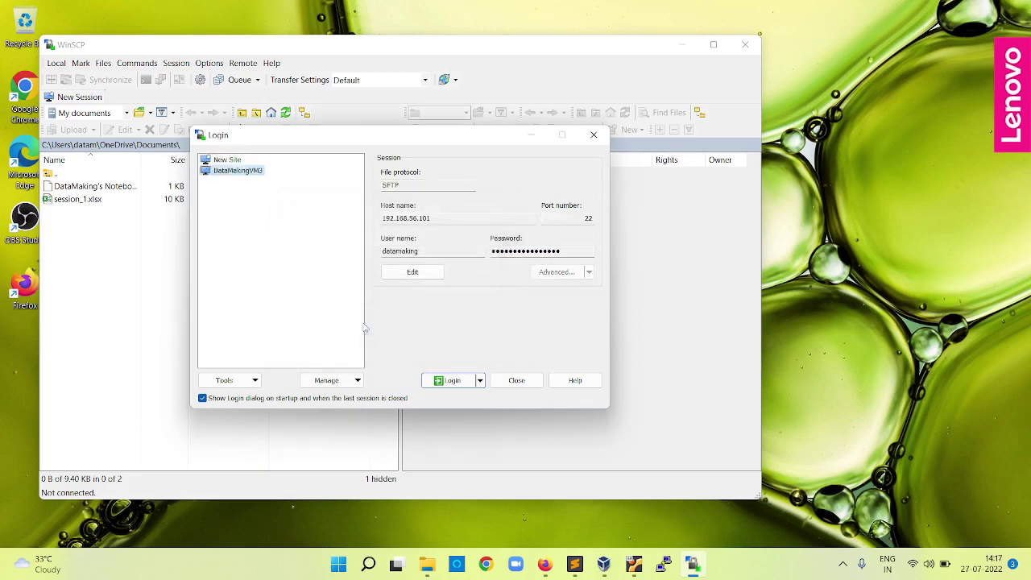
- Log in to the DataMakingVM3 site, accept the server's host key, and maximize the window
{"action": "left_click", "coordinate": [447, 382]}
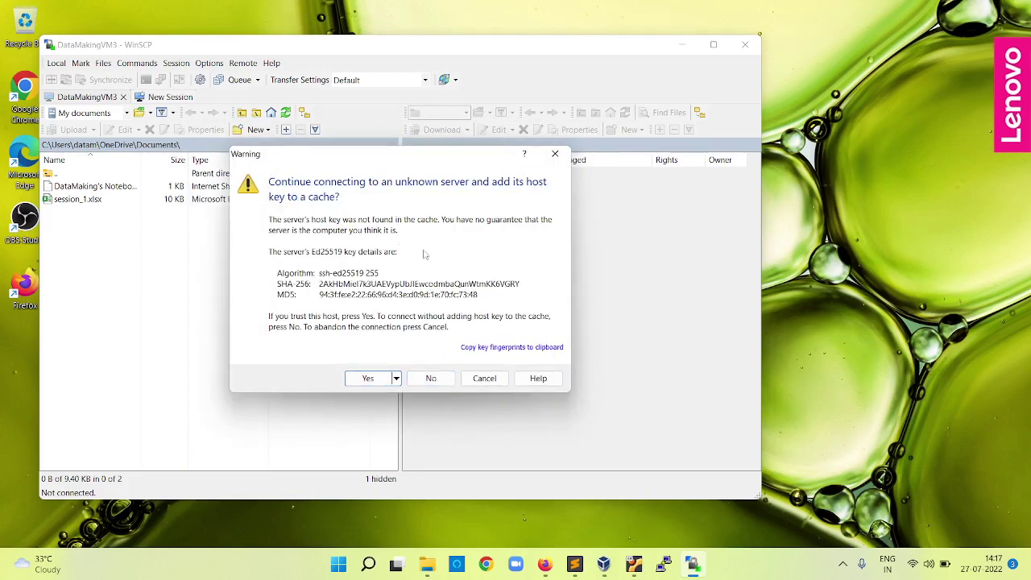
{"action": "left_click", "coordinate": [369, 379]}
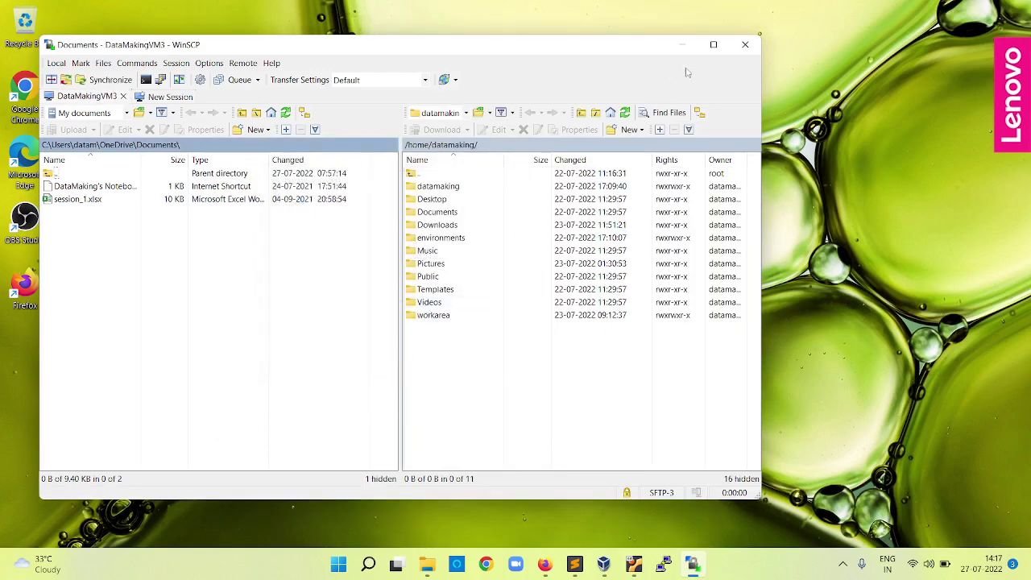
{"action": "left_click", "coordinate": [712, 46]}
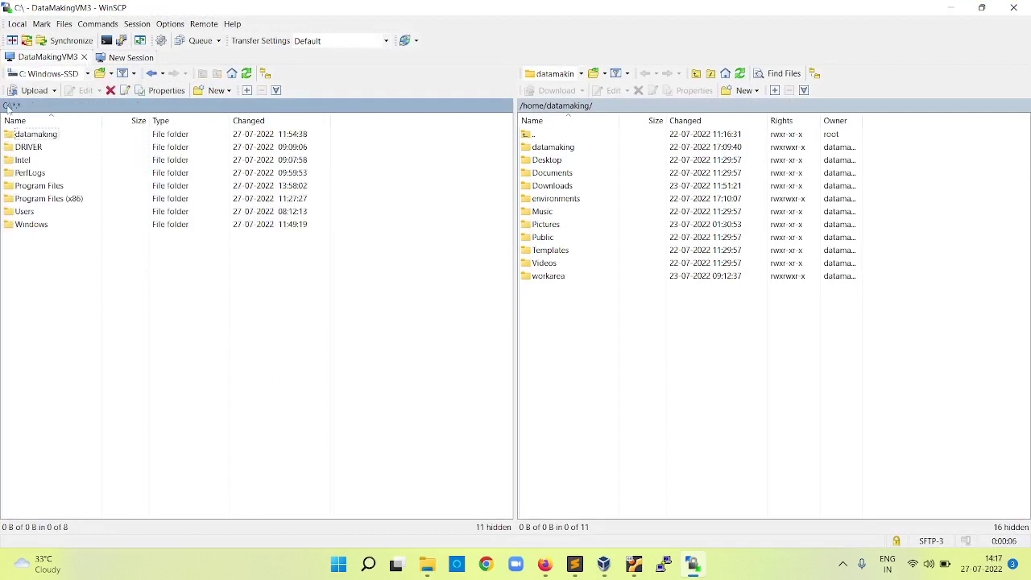
- Browse the local file list from the C: drive root to C:\Users\datam\Downloads
{"action": "left_click", "coordinate": [9, 106]}
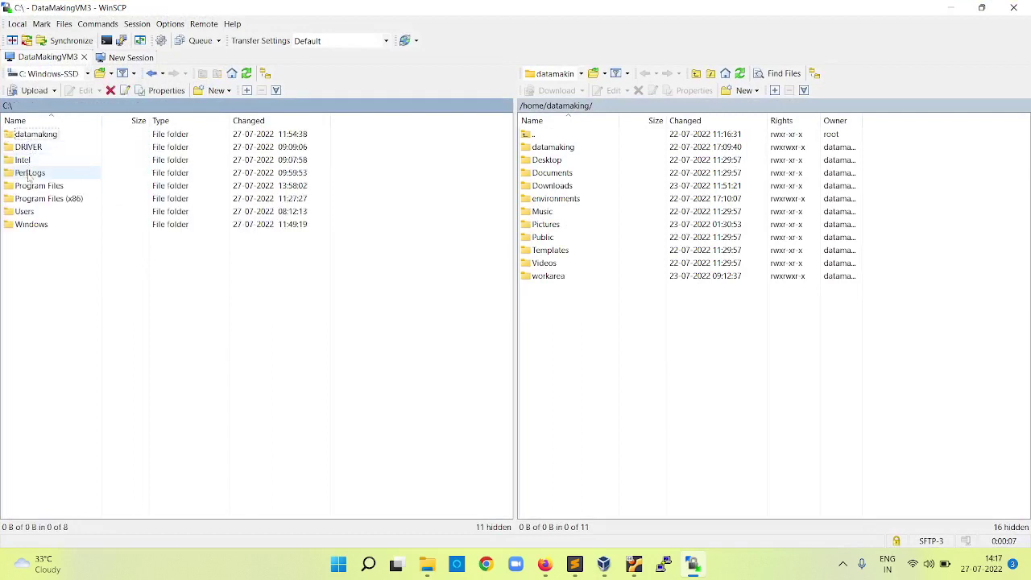
{"action": "double_click", "coordinate": [35, 214]}
{"action": "double_click", "coordinate": [28, 147]}
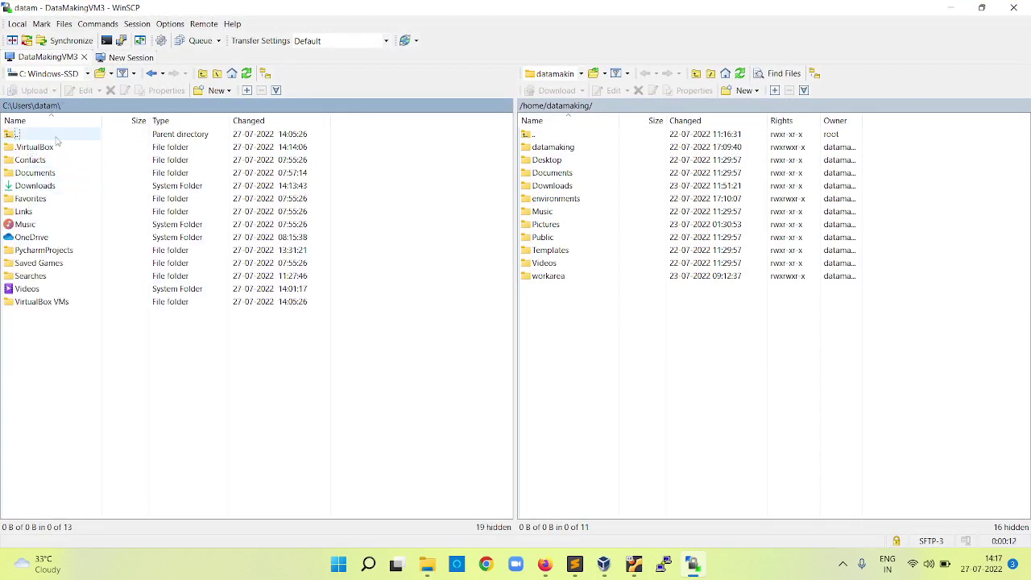
{"action": "double_click", "coordinate": [36, 185]}
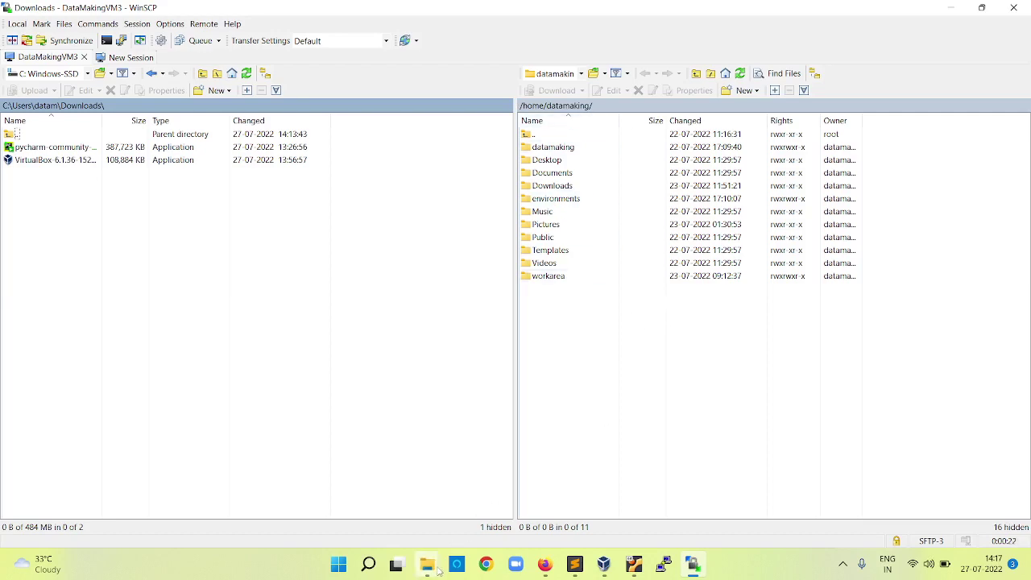
- Switch to the course folder in File Explorer, open course_download\ecom-real-time-case-study, and copy its folder path
{"action": "mouse_move", "coordinate": [427, 564]}
{"action": "mouse_move", "coordinate": [494, 505]}
{"action": "left_click", "coordinate": [355, 496]}
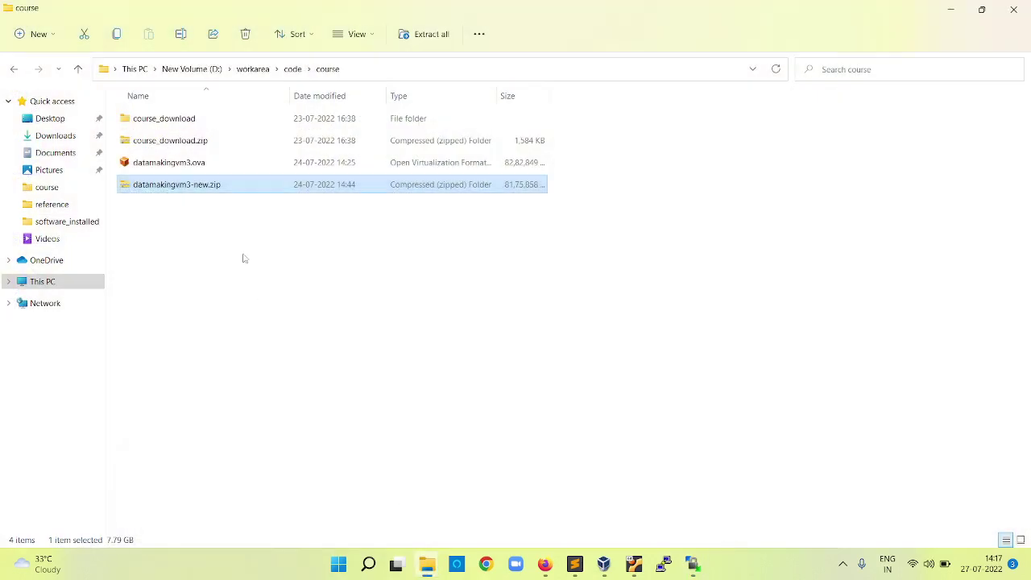
{"action": "double_click", "coordinate": [193, 118]}
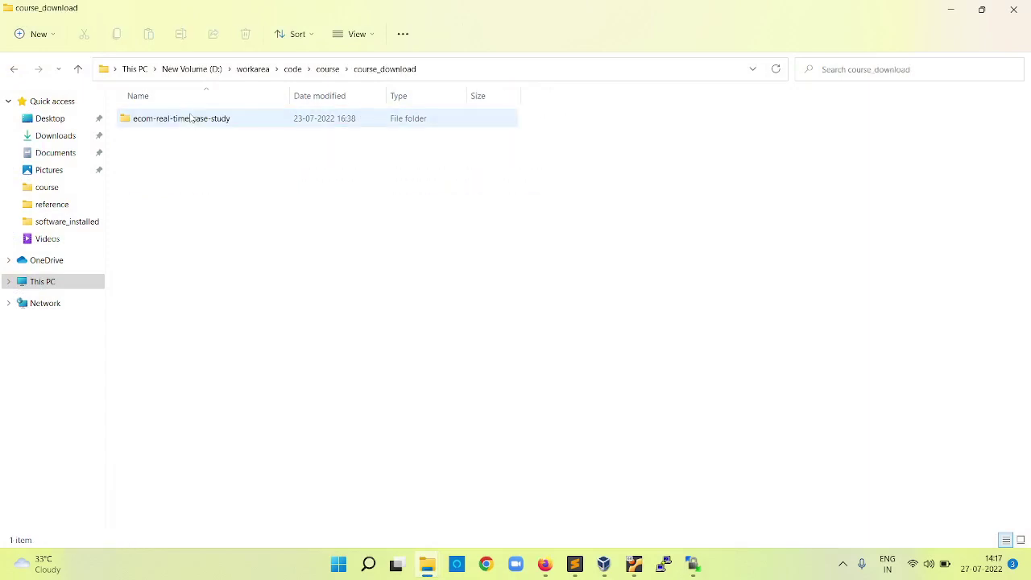
{"action": "double_click", "coordinate": [190, 119]}
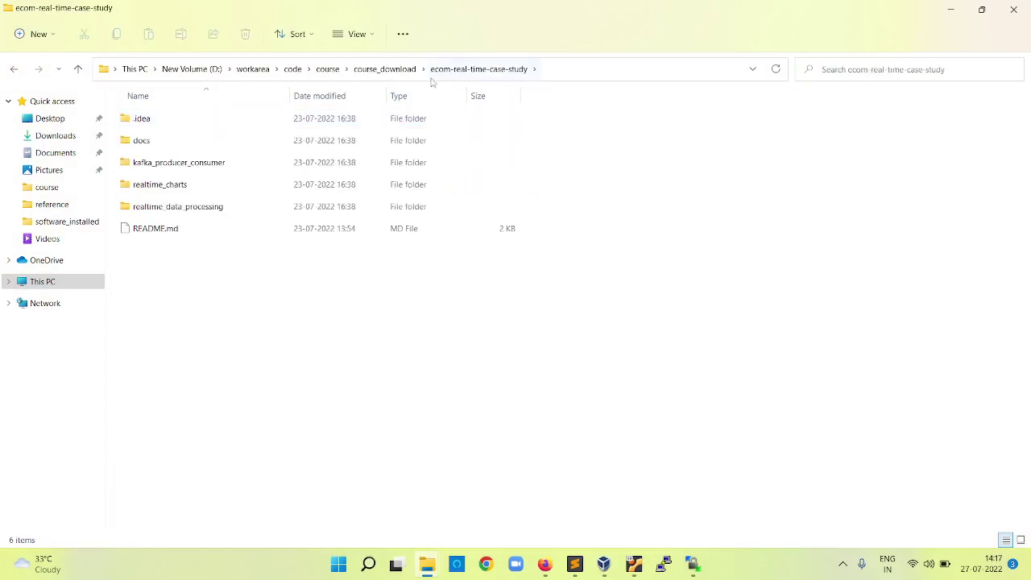
{"action": "left_click", "coordinate": [397, 71]}
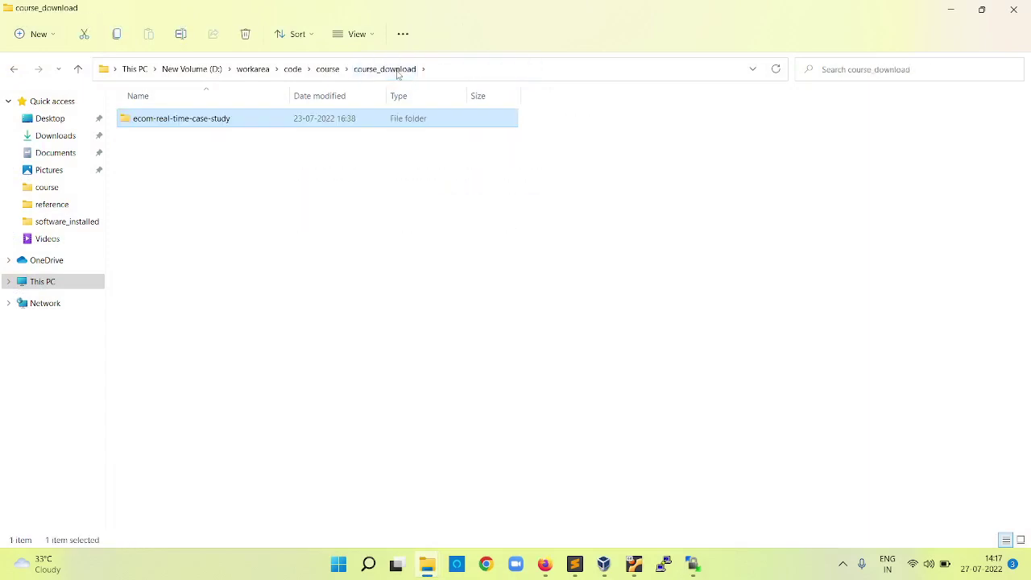
{"action": "double_click", "coordinate": [228, 118]}
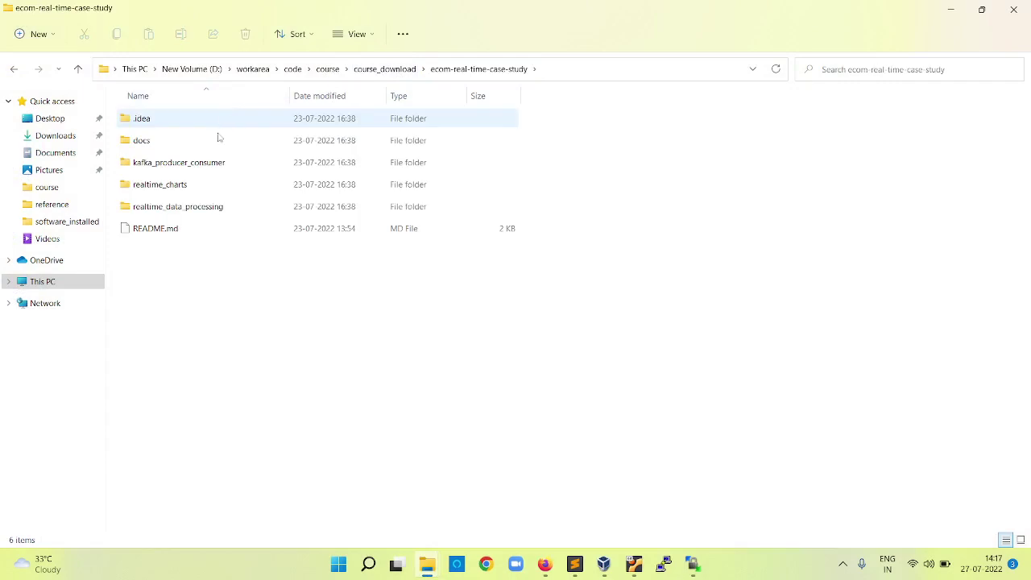
{"action": "left_click", "coordinate": [579, 69]}
{"action": "key", "text": "ctrl+c"}
- Switch back to WinSCP, open the copied ecom-real-time-case-study path in the local file list, and fit the Name column to its contents
{"action": "key", "text": "alt+Tab"}
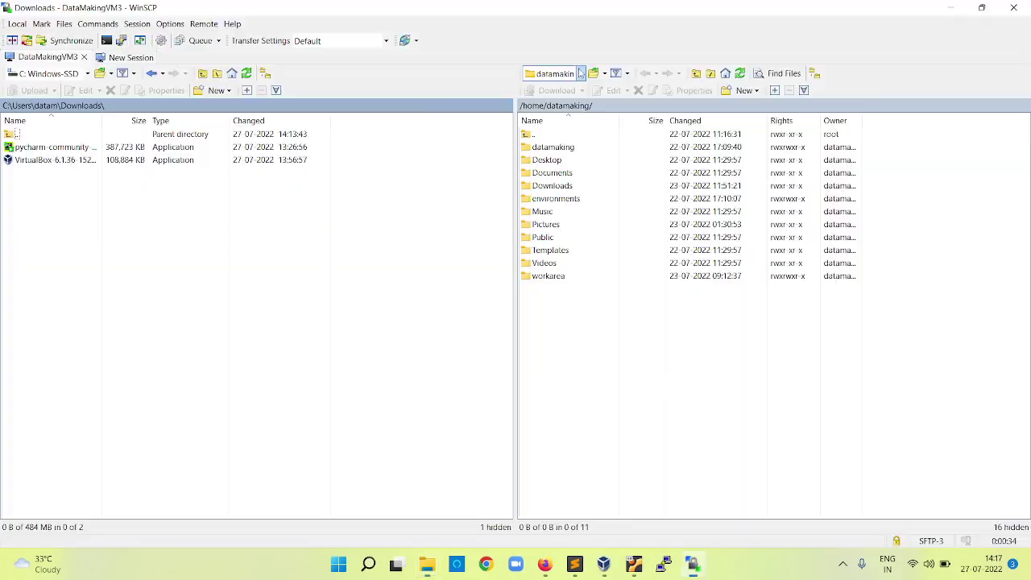
{"action": "left_click", "coordinate": [87, 107]}
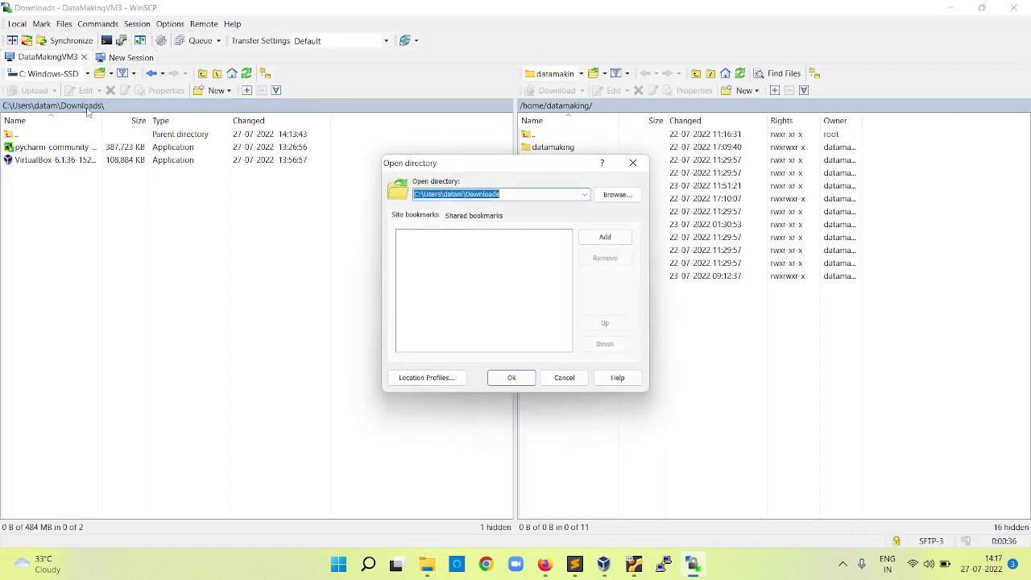
{"action": "key", "text": "ctrl+v"}
{"action": "key", "text": "Return"}
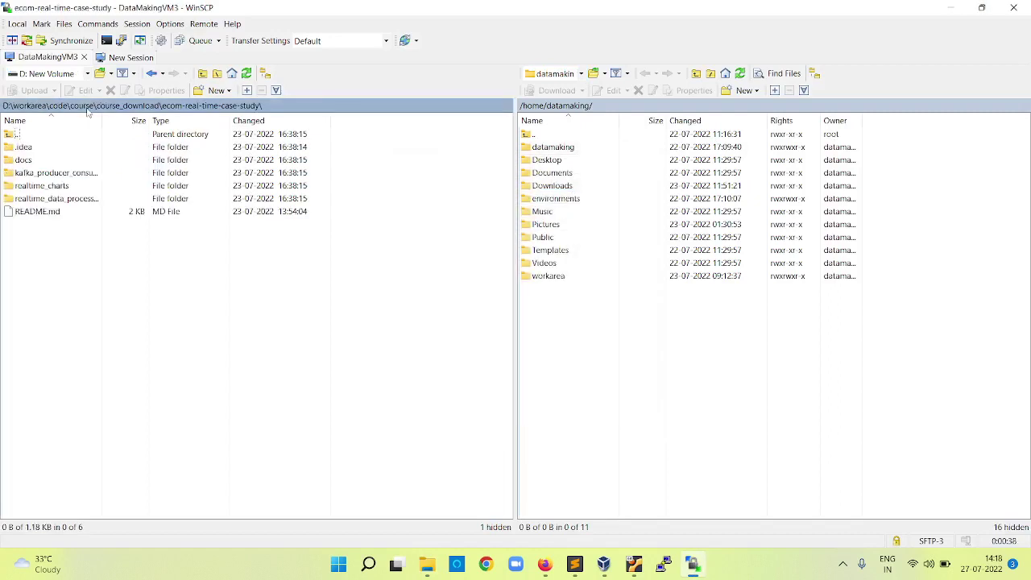
{"action": "double_click", "coordinate": [104, 120]}
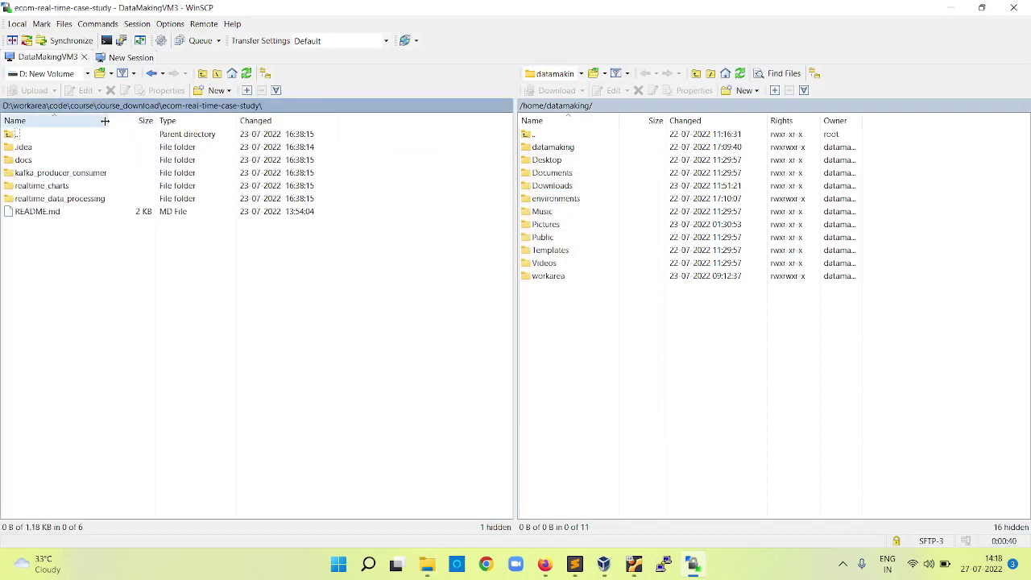
- Go up through course_download to the local D:\workarea\code\course folder and select the course_download folder
{"action": "left_click", "coordinate": [147, 107]}
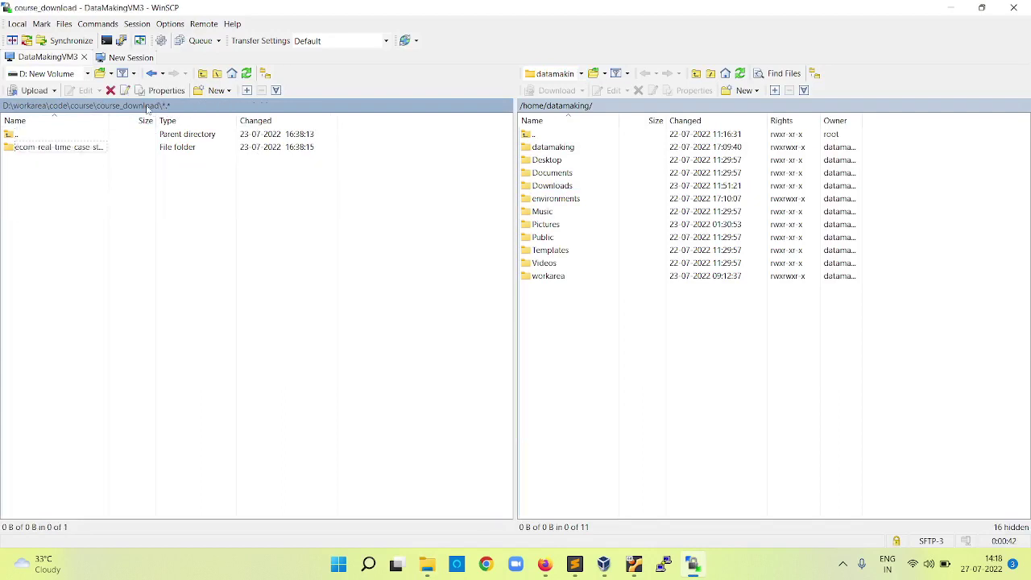
{"action": "double_click", "coordinate": [111, 122]}
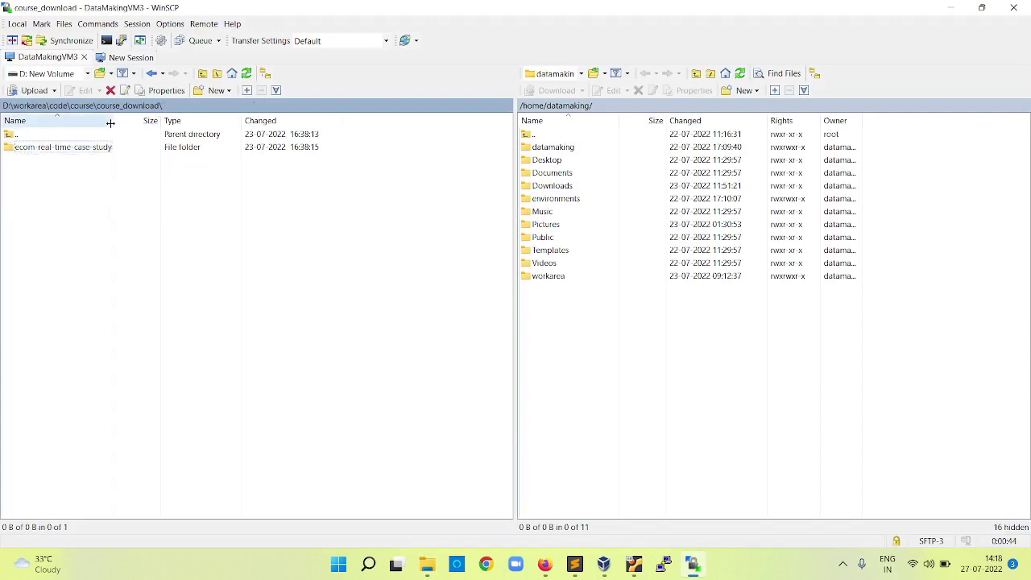
{"action": "left_click", "coordinate": [81, 107]}
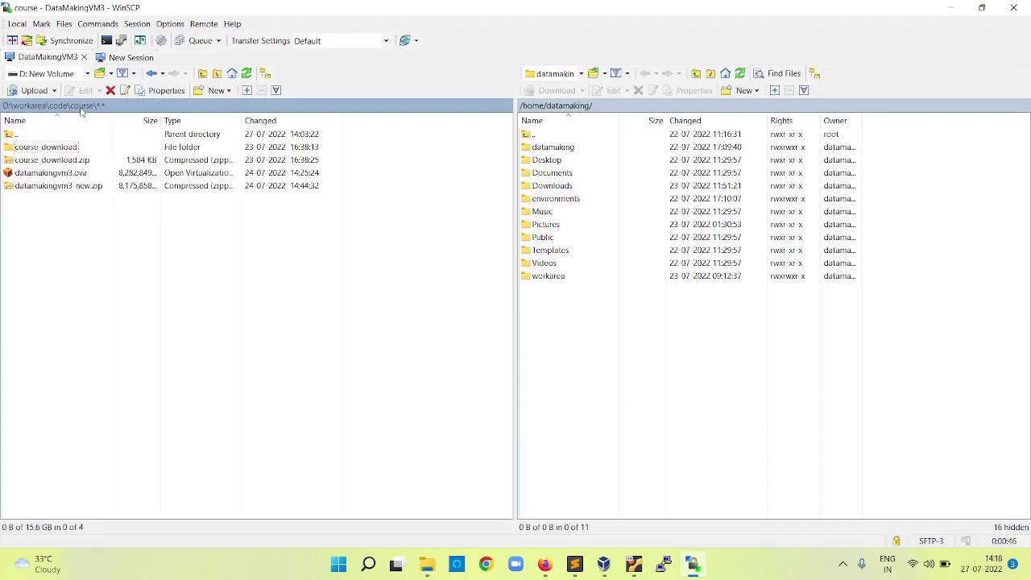
{"action": "left_click", "coordinate": [67, 148]}
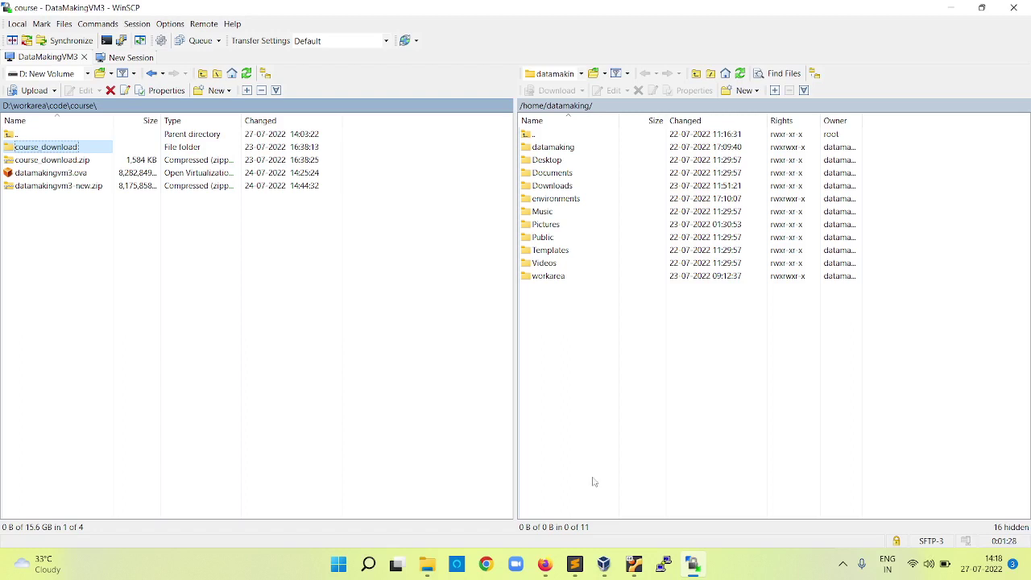
- Switch to the datamakingvm3 VirtualBox window, bring up the PuTTY configuration to view the saved sessions, and cancel it
{"action": "left_click", "coordinate": [634, 562]}
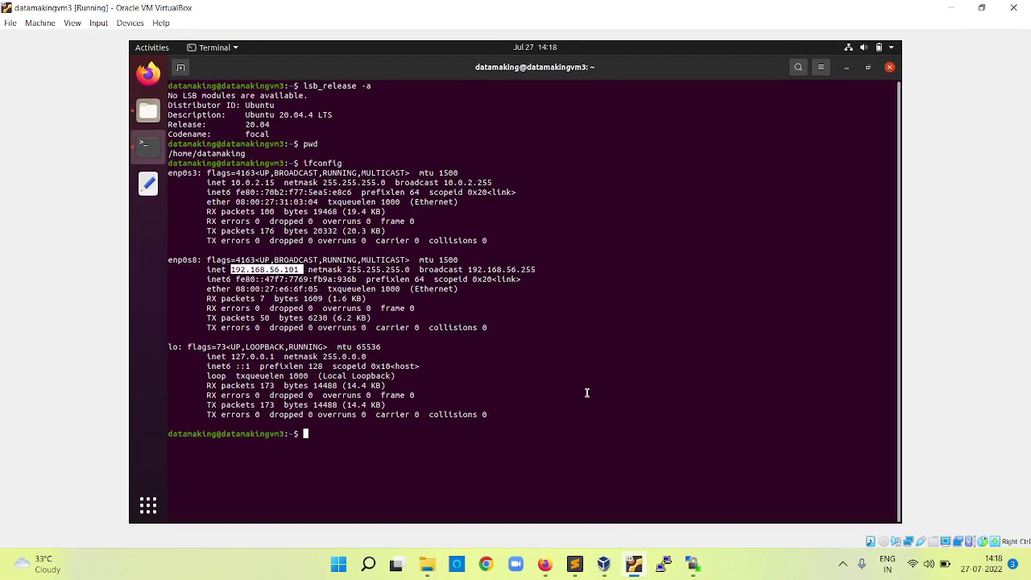
{"action": "left_click", "coordinate": [663, 563]}
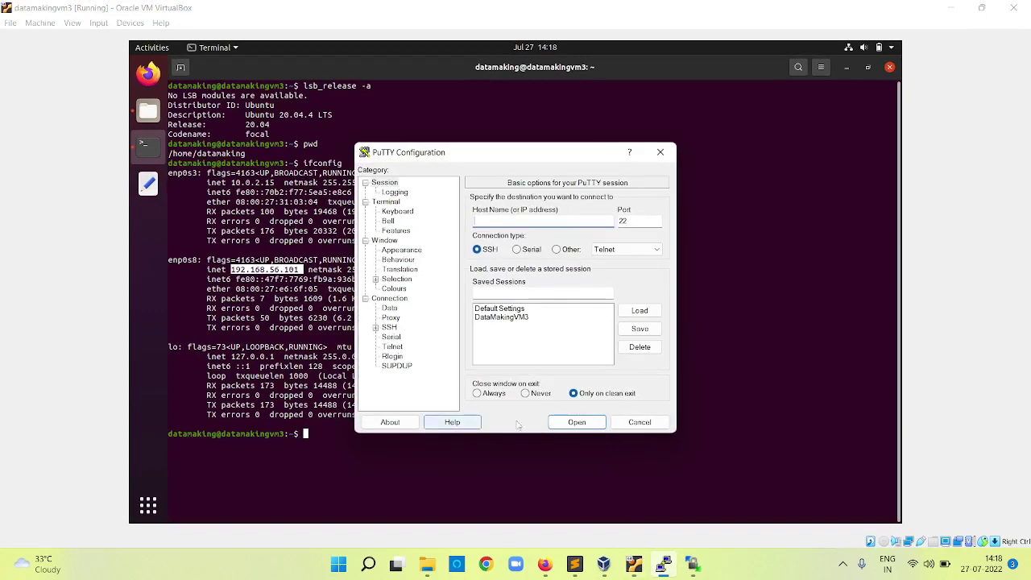
{"action": "left_click", "coordinate": [657, 422]}
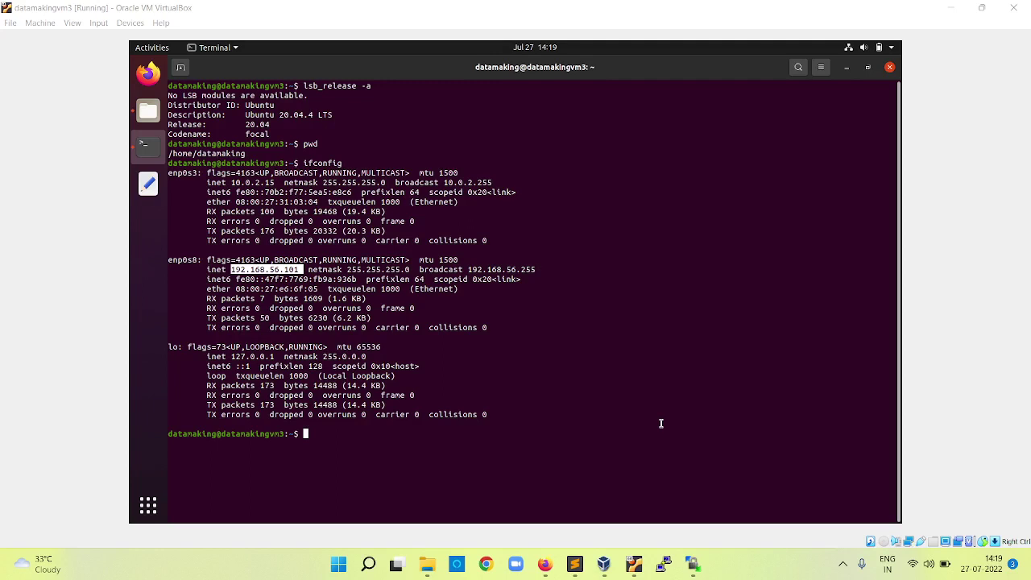
{"action": "left_click", "coordinate": [841, 565]}
{"action": "right_click", "coordinate": [870, 527]}
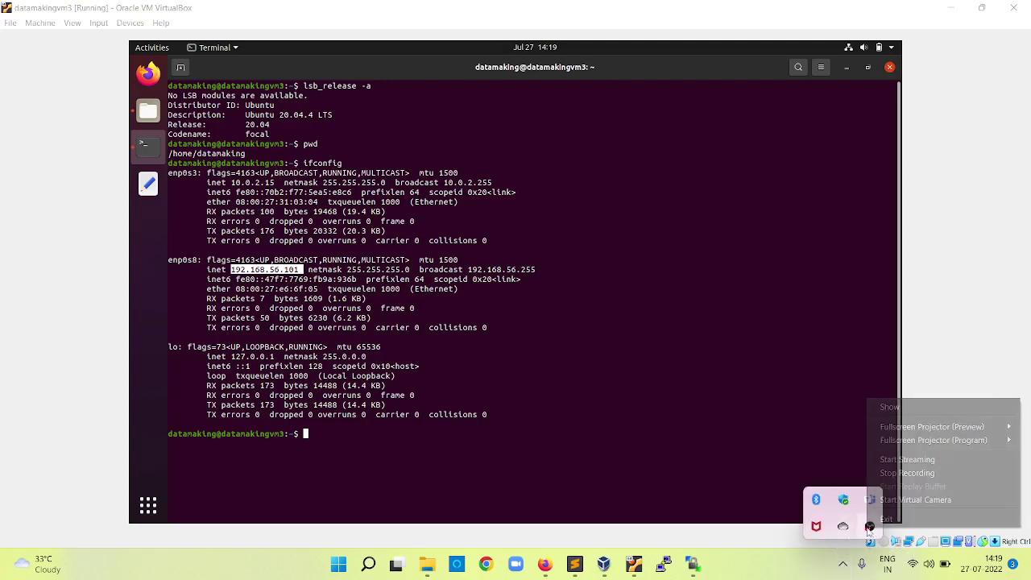